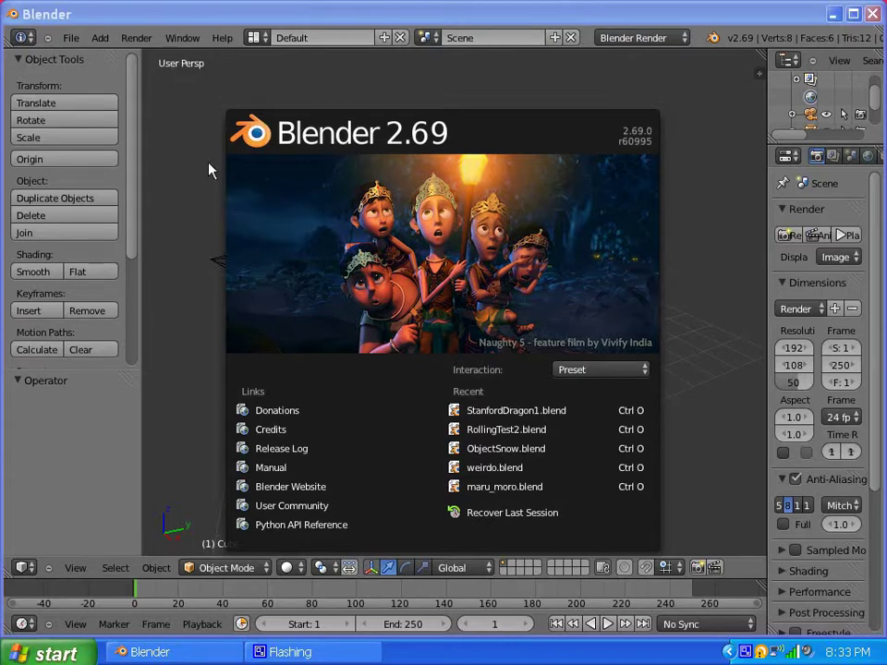
- Dismiss the splash screen and delete the default cube
{"action": "left_click", "coordinate": [246, 218]}
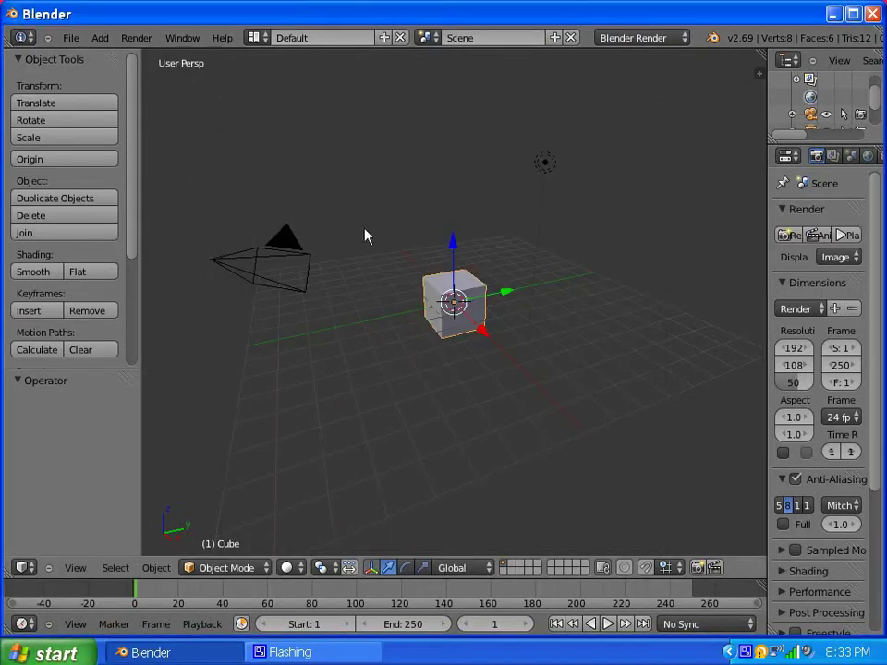
{"action": "key", "text": "x"}
{"action": "left_click", "coordinate": [462, 309]}
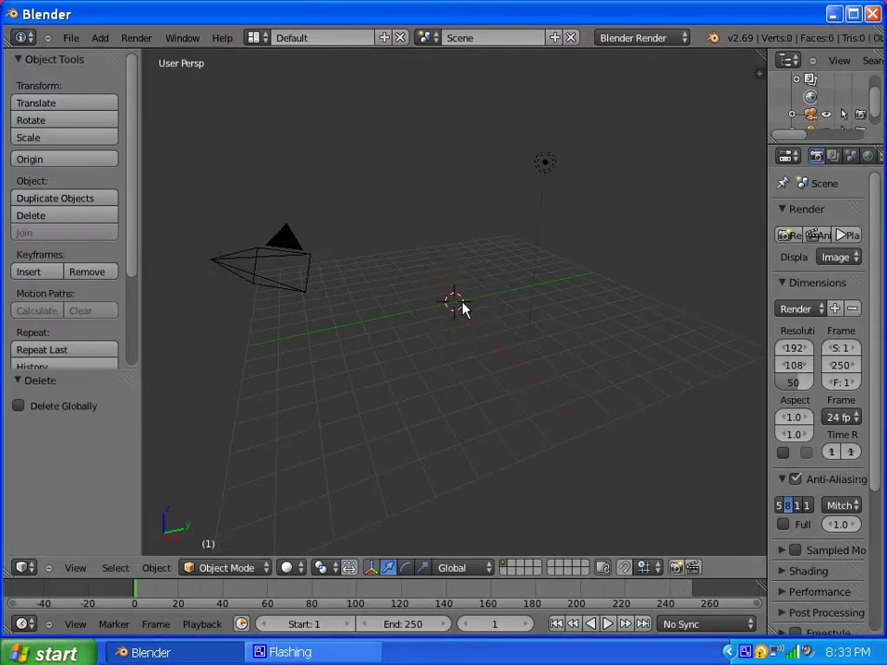
- Add a Suzanne monkey mesh and turn the view so it faces forward
{"action": "left_click", "coordinate": [71, 38]}
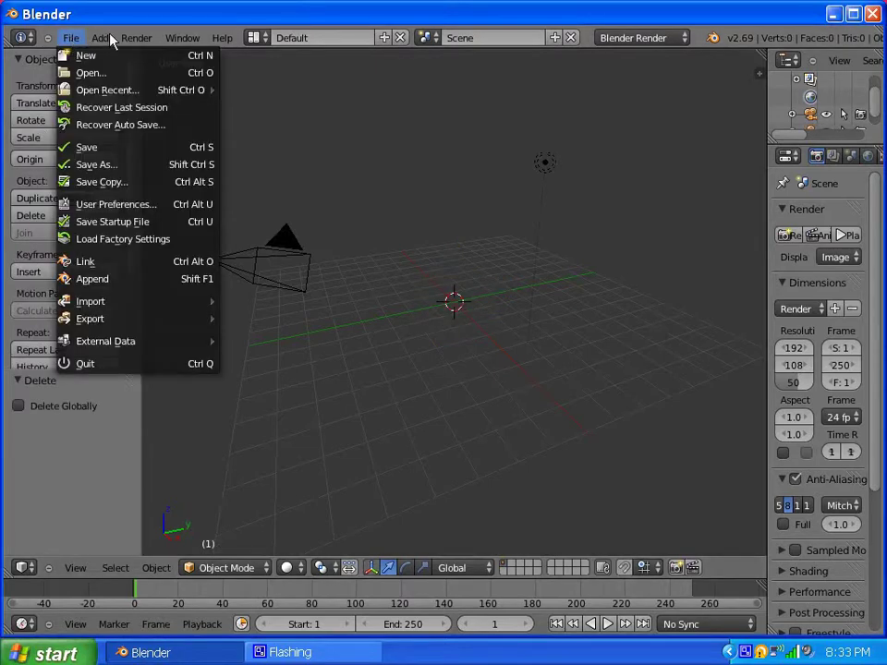
{"action": "left_click", "coordinate": [109, 40]}
{"action": "left_click", "coordinate": [100, 39]}
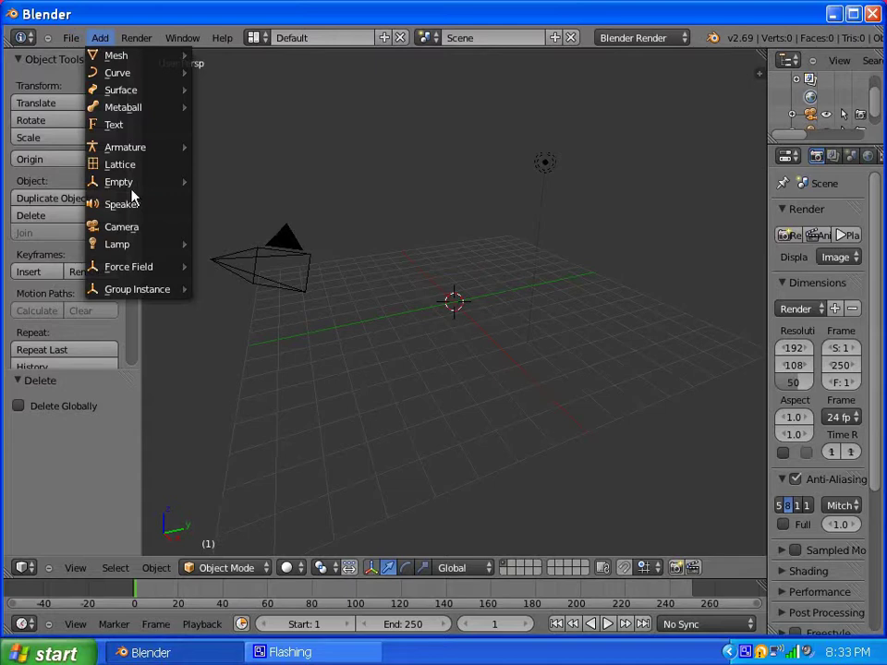
{"action": "mouse_move", "coordinate": [129, 57]}
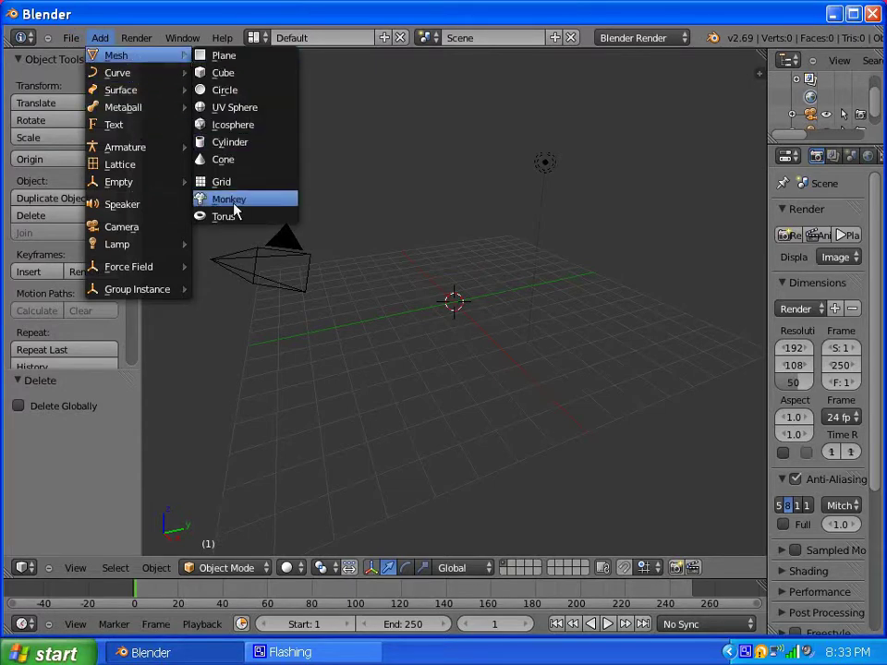
{"action": "left_click", "coordinate": [200, 200]}
{"action": "scroll", "coordinate": [485, 331], "scroll_direction": "up", "scroll_amount": 10}
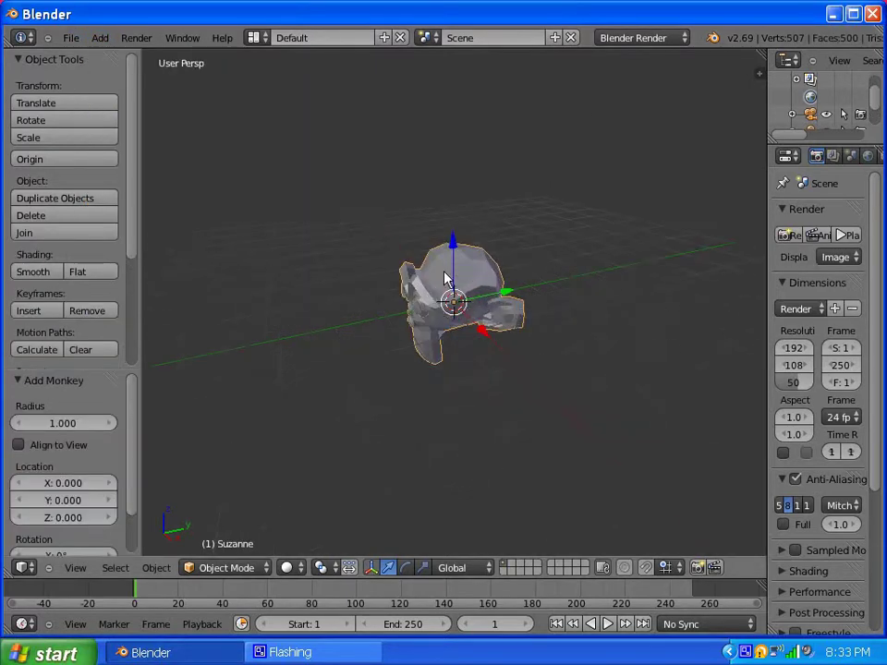
{"action": "scroll", "coordinate": [360, 383], "scroll_direction": "up", "scroll_amount": 1}
{"action": "middle_click_drag", "start_coordinate": [360, 383], "coordinate": [458, 381]}
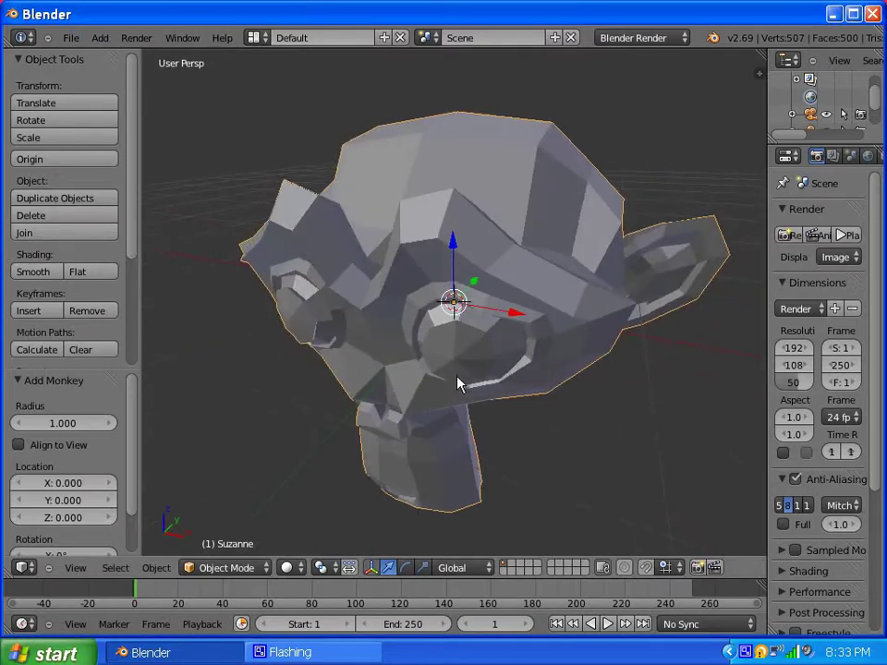
{"action": "scroll", "coordinate": [457, 380], "scroll_direction": "down", "scroll_amount": 3}
{"action": "scroll", "coordinate": [459, 369], "scroll_direction": "down", "scroll_amount": 1}
{"action": "scroll", "coordinate": [463, 332], "scroll_direction": "up", "scroll_amount": 2}
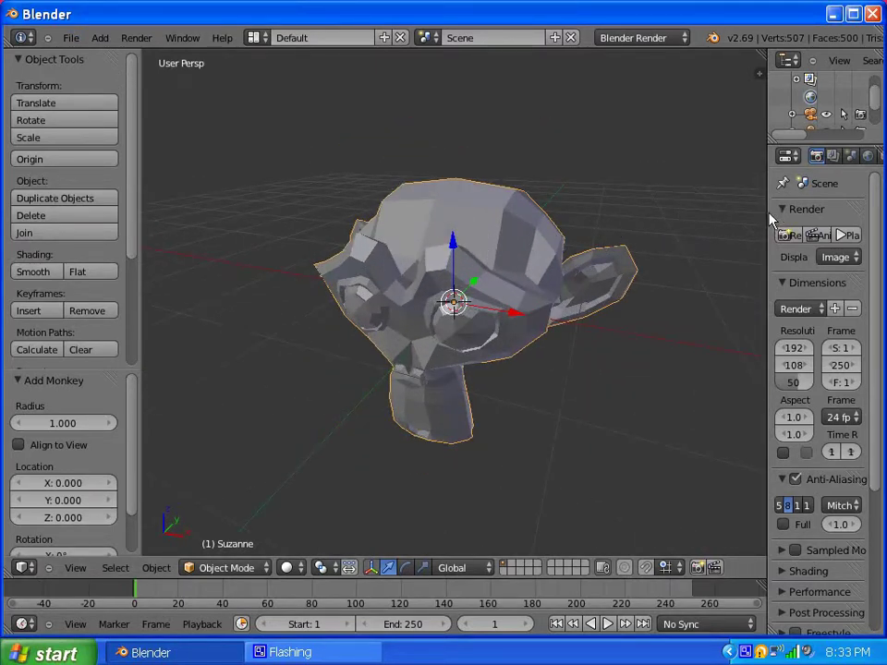
- Widen the properties area and switch the render engine to Cycles
{"action": "left_click_drag", "start_coordinate": [770, 215], "coordinate": [655, 217]}
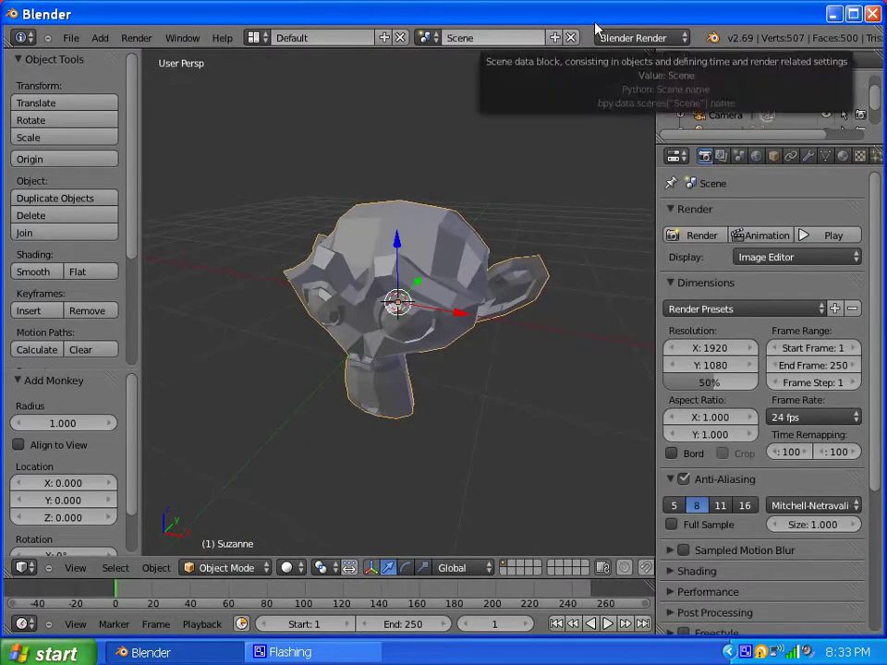
{"action": "left_click", "coordinate": [634, 37]}
{"action": "left_click", "coordinate": [639, 96]}
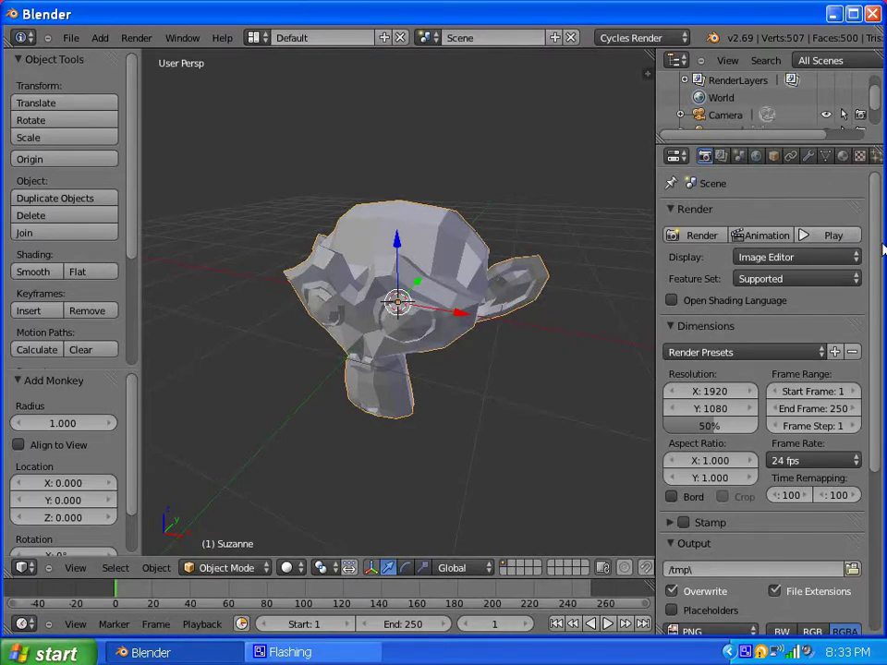
- Assign the existing 'Material' to Suzanne and enable Use Nodes
{"action": "scroll", "coordinate": [813, 370], "scroll_direction": "down", "scroll_amount": 6}
{"action": "scroll", "coordinate": [813, 370], "scroll_direction": "up", "scroll_amount": 6}
{"action": "left_click", "coordinate": [841, 156]}
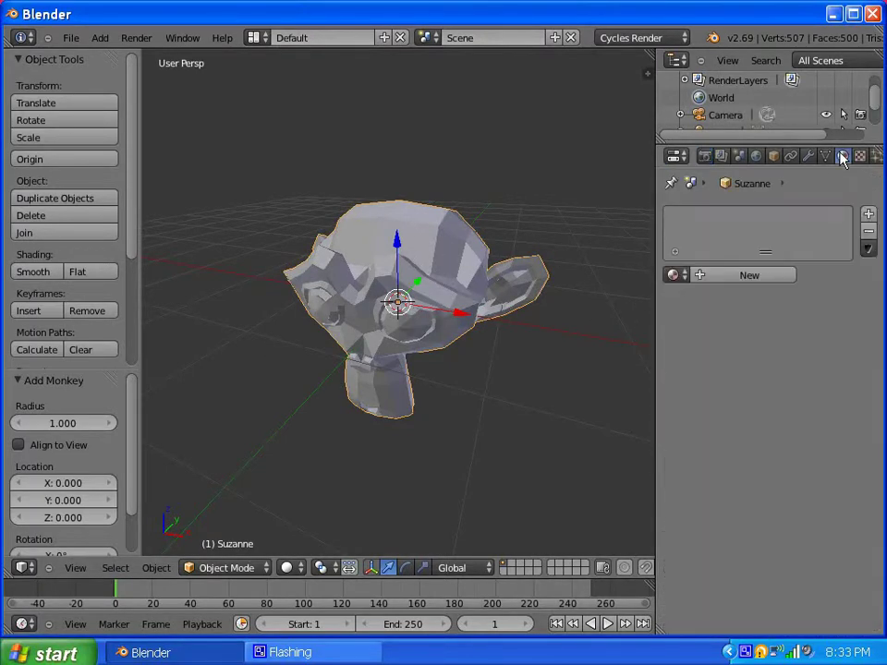
{"action": "left_click", "coordinate": [677, 276]}
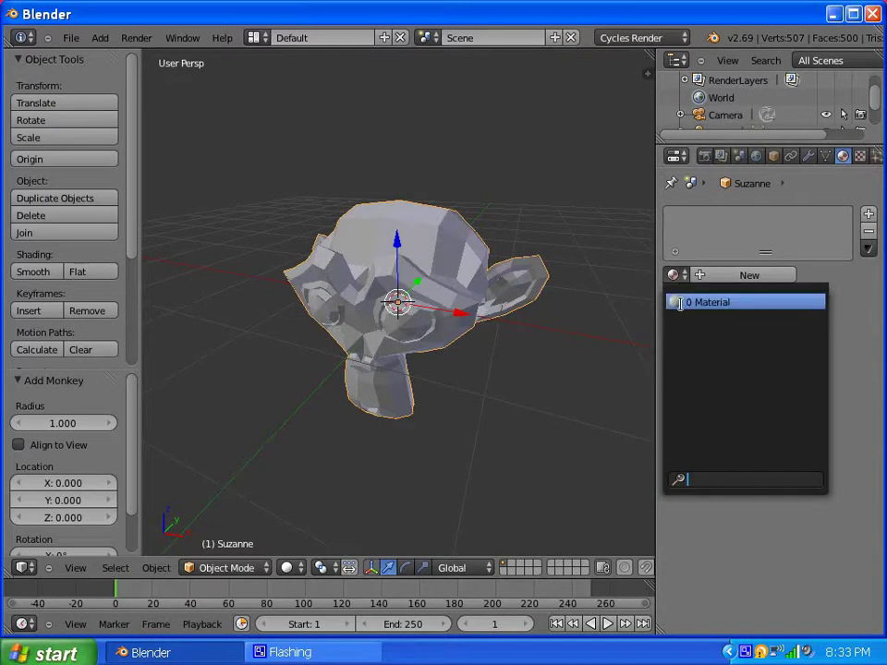
{"action": "left_click", "coordinate": [680, 302]}
{"action": "left_click", "coordinate": [764, 369]}
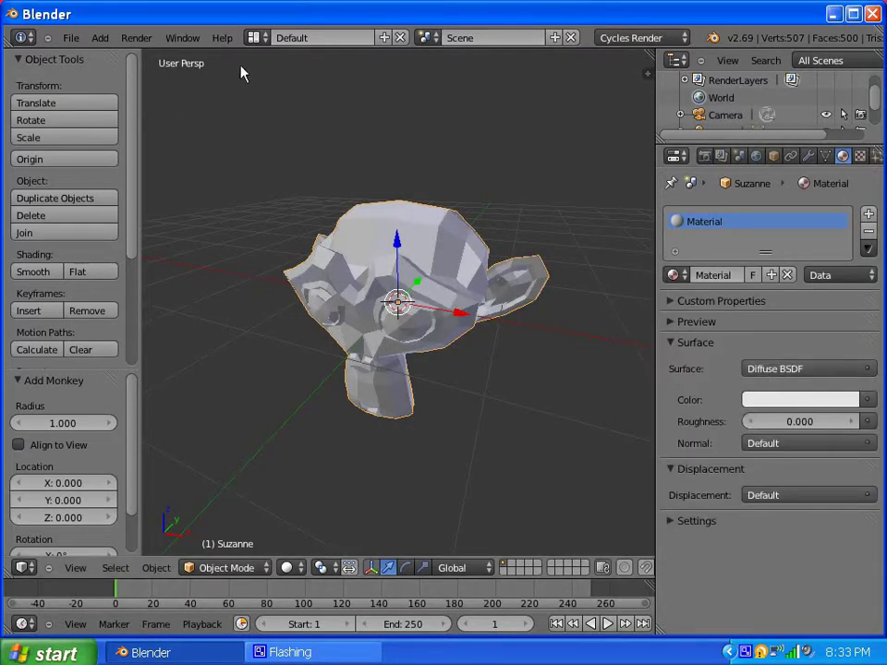
- Add a plane mesh to the scene
{"action": "left_click", "coordinate": [99, 38]}
{"action": "mouse_move", "coordinate": [115, 58]}
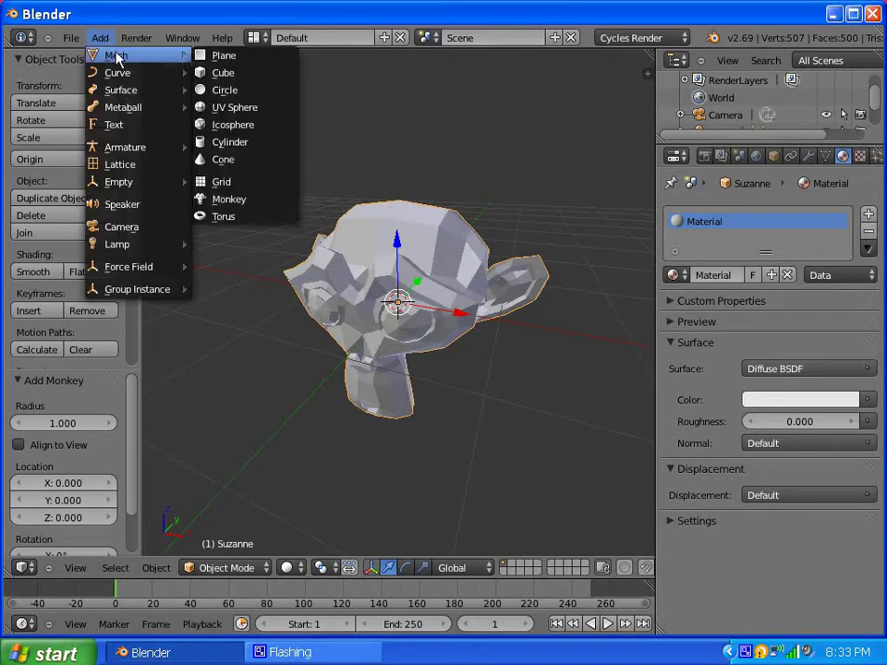
{"action": "left_click", "coordinate": [223, 55]}
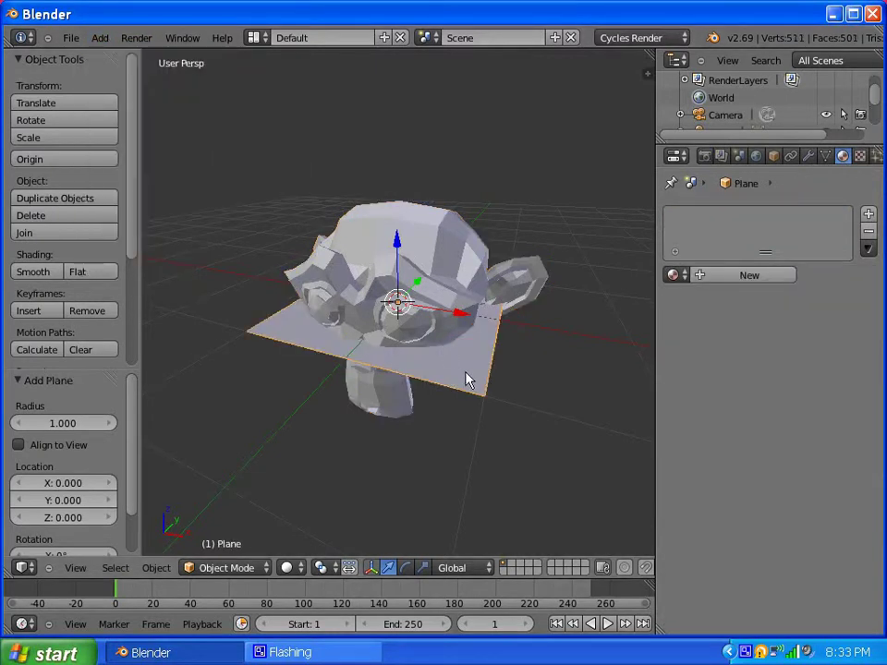
{"action": "scroll", "coordinate": [464, 351], "scroll_direction": "down", "scroll_amount": 4}
{"action": "middle_click_drag", "start_coordinate": [461, 327], "coordinate": [489, 231]}
{"action": "scroll", "coordinate": [489, 231], "scroll_direction": "up", "scroll_amount": 2}
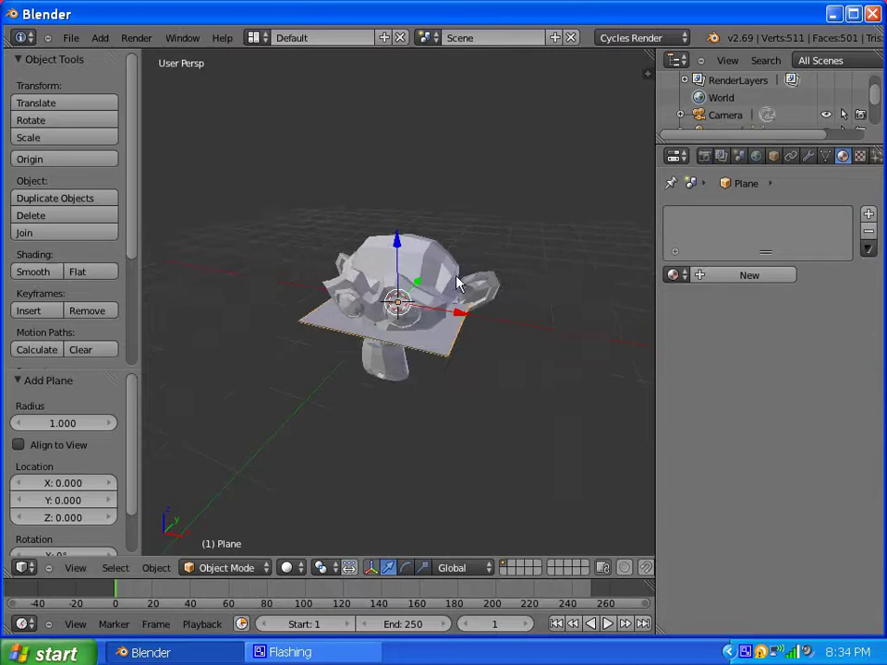
- Move the plane 3.874 along Y, rotate it 90° about X and scale it by 3
{"action": "left_click_drag", "start_coordinate": [417, 289], "coordinate": [476, 226]}
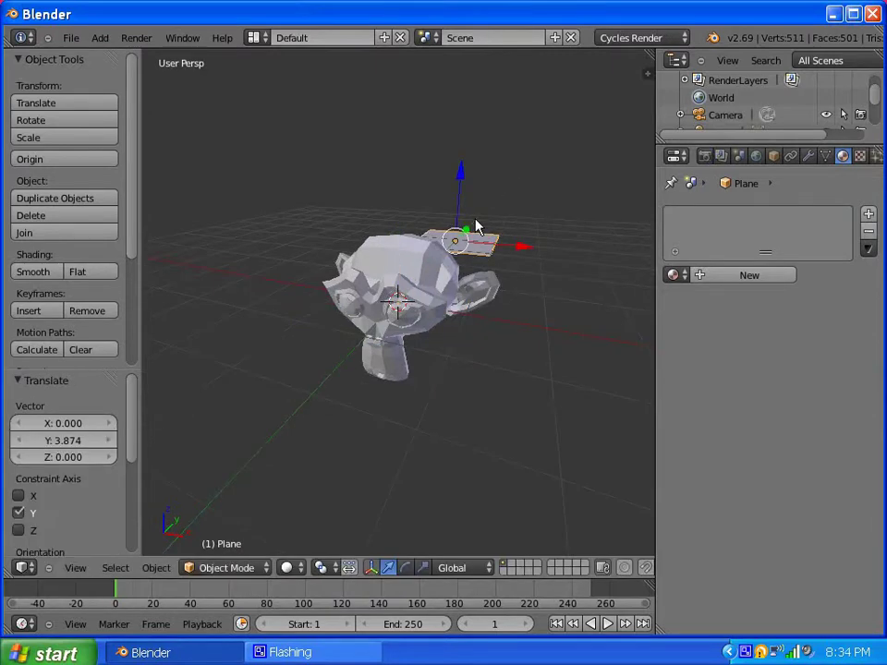
{"action": "type", "text": "rx90"}
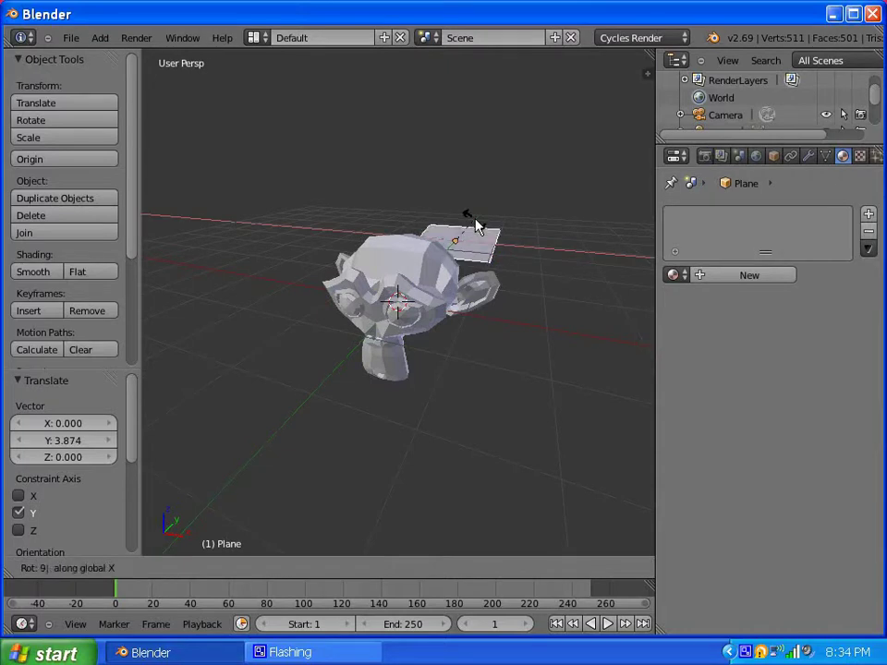
{"action": "key", "text": "Return"}
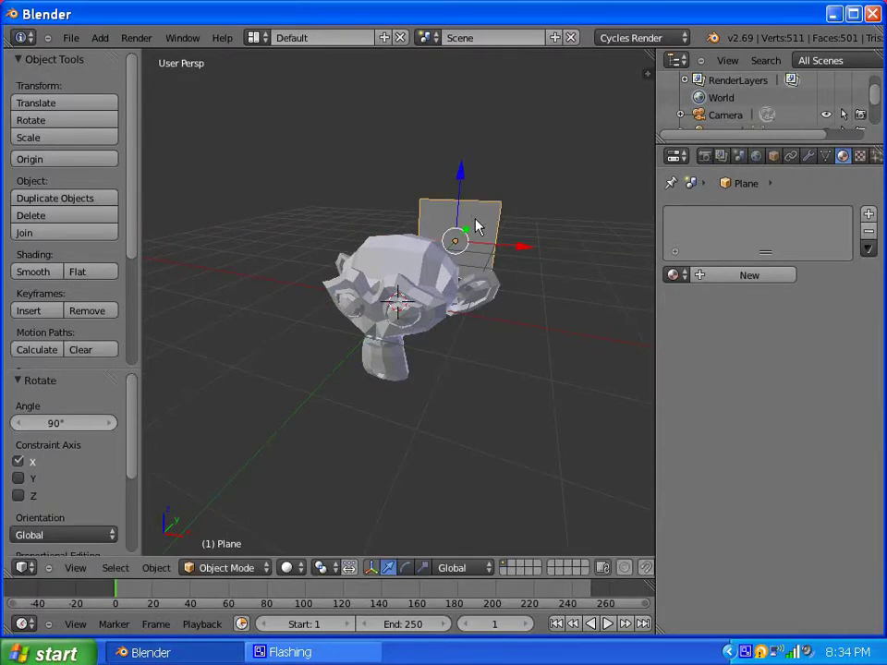
{"action": "type", "text": "s3"}
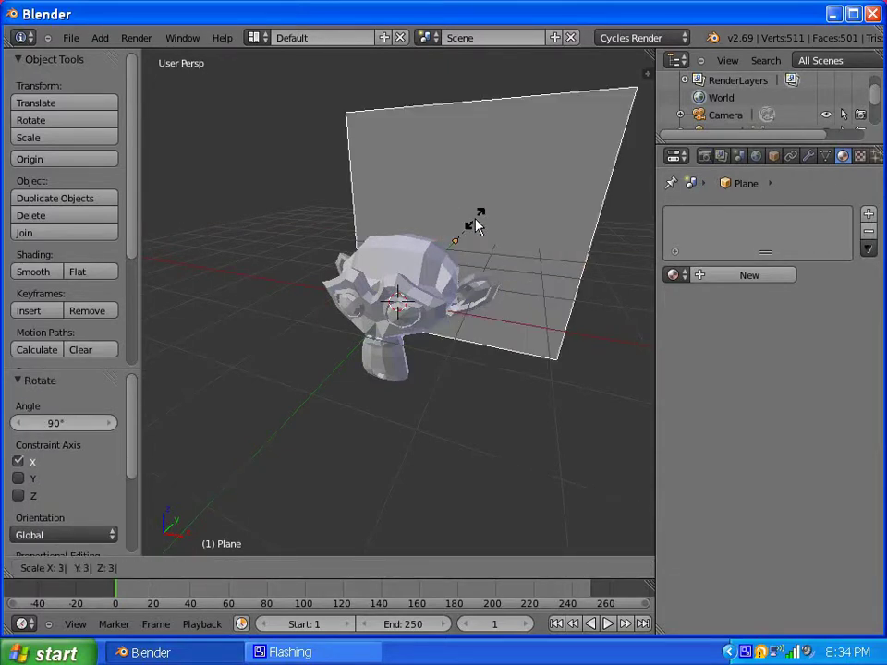
{"action": "key", "text": "Return"}
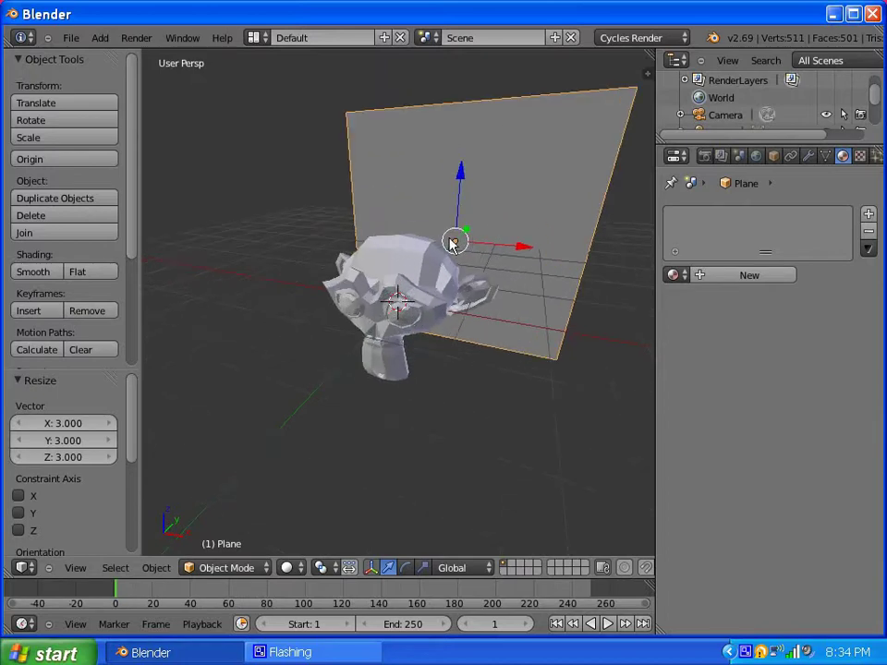
{"action": "middle_click_drag", "start_coordinate": [452, 243], "coordinate": [400, 238]}
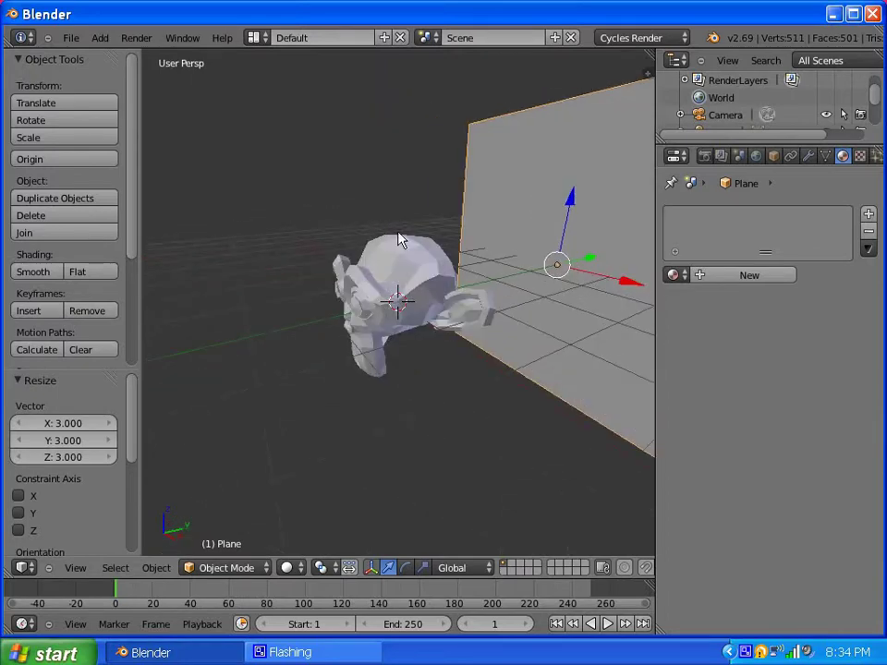
- Create Material.001 for the plane as an Emission shader with strength 5
{"action": "left_click", "coordinate": [700, 278]}
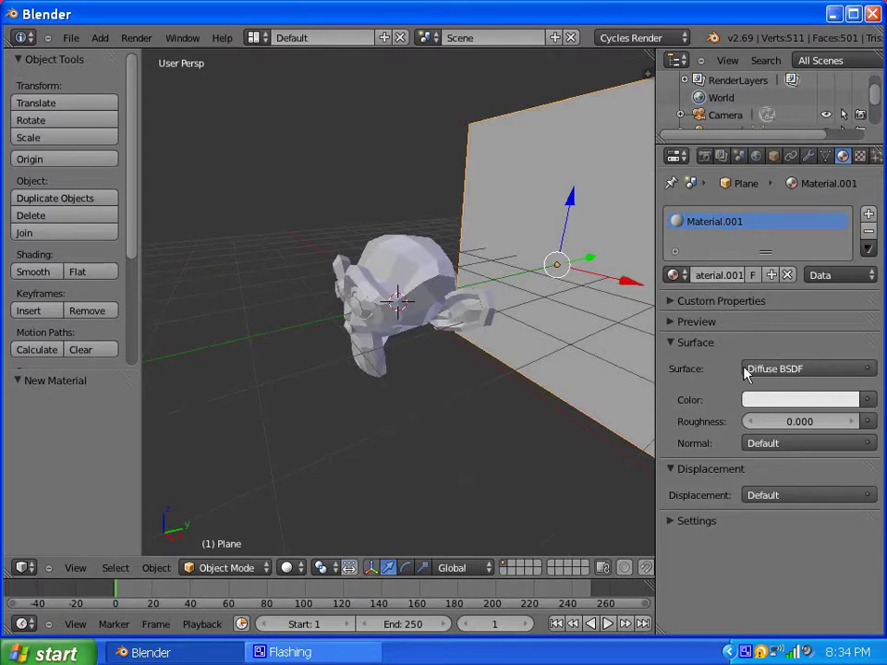
{"action": "left_click", "coordinate": [851, 370]}
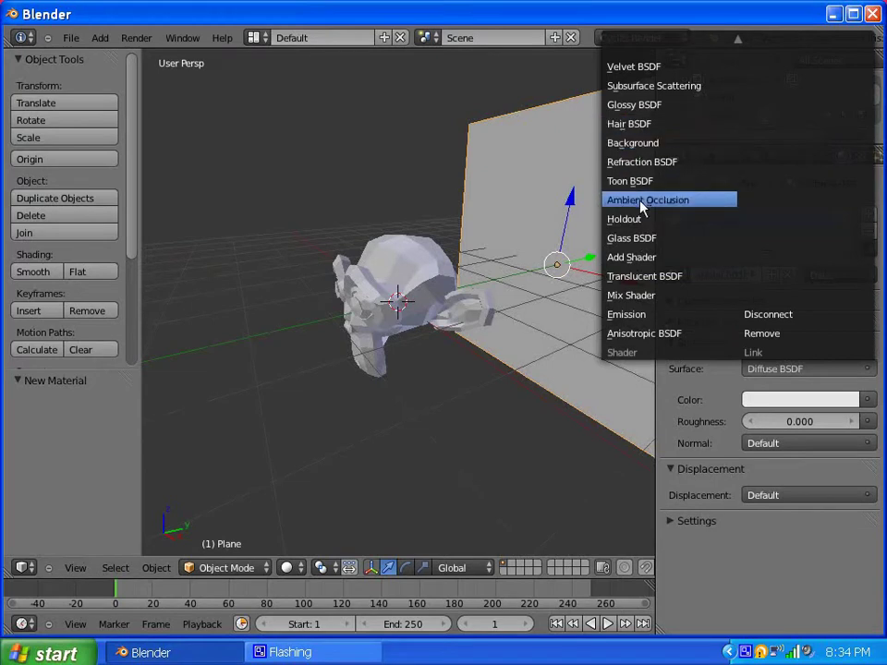
{"action": "scroll", "coordinate": [653, 180], "scroll_direction": "up", "scroll_amount": 10}
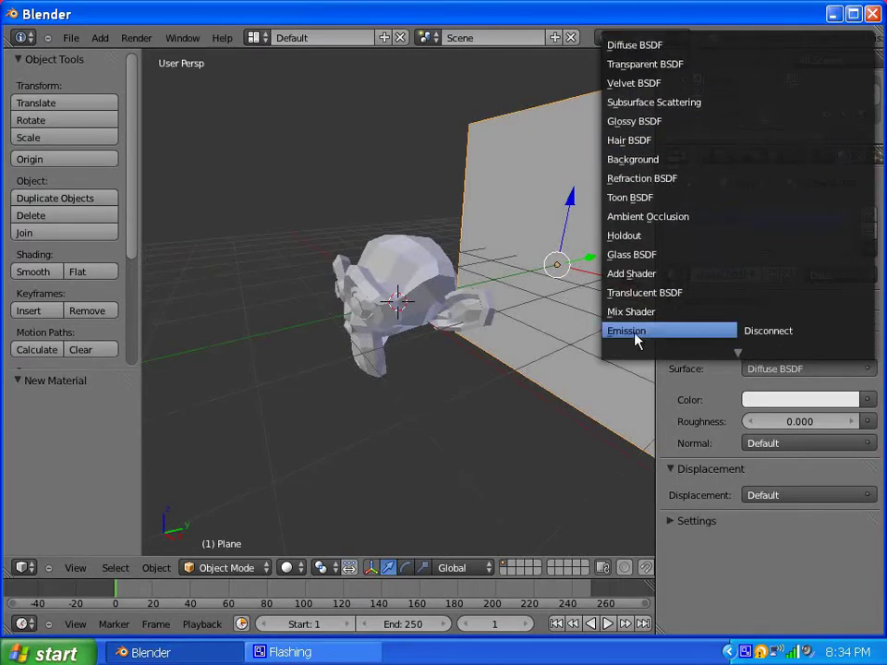
{"action": "left_click", "coordinate": [636, 333]}
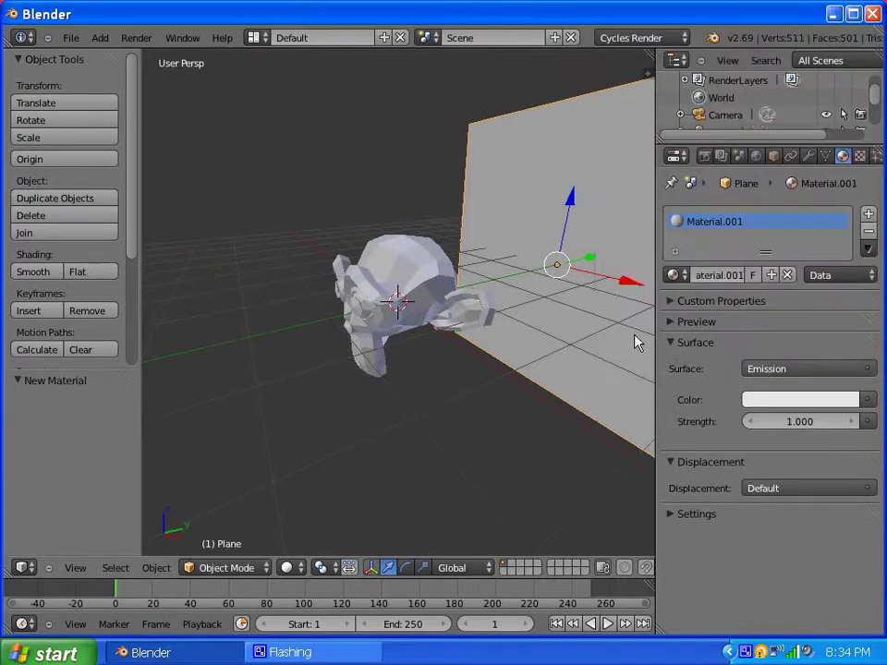
{"action": "left_click", "coordinate": [788, 425]}
{"action": "type", "text": "5"}
{"action": "key", "text": "Return"}
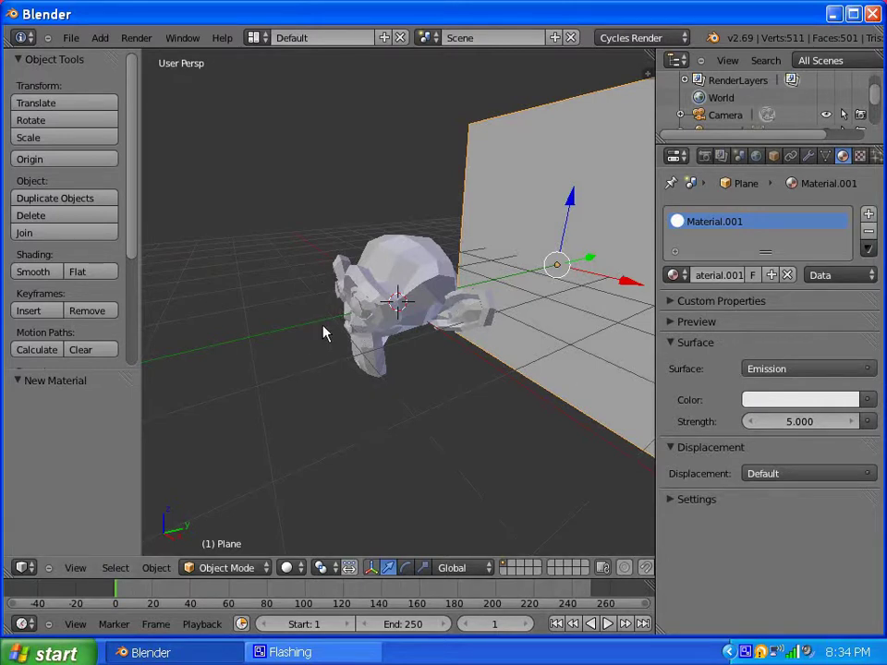
- Render a Cycles test frame, then return to the viewport with the plane facing front
{"action": "left_click", "coordinate": [705, 157]}
{"action": "left_click", "coordinate": [706, 238]}
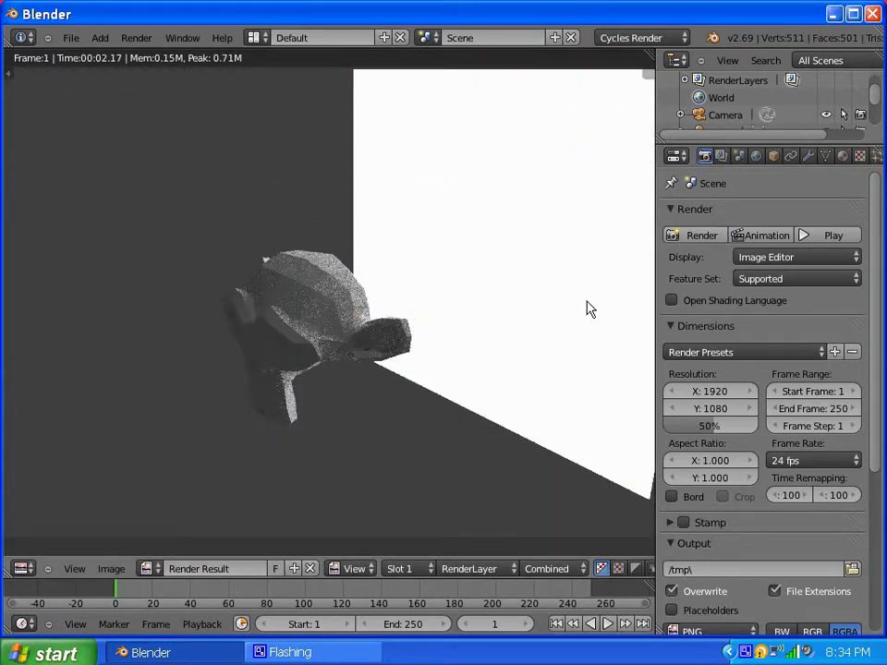
{"action": "key", "text": "Escape"}
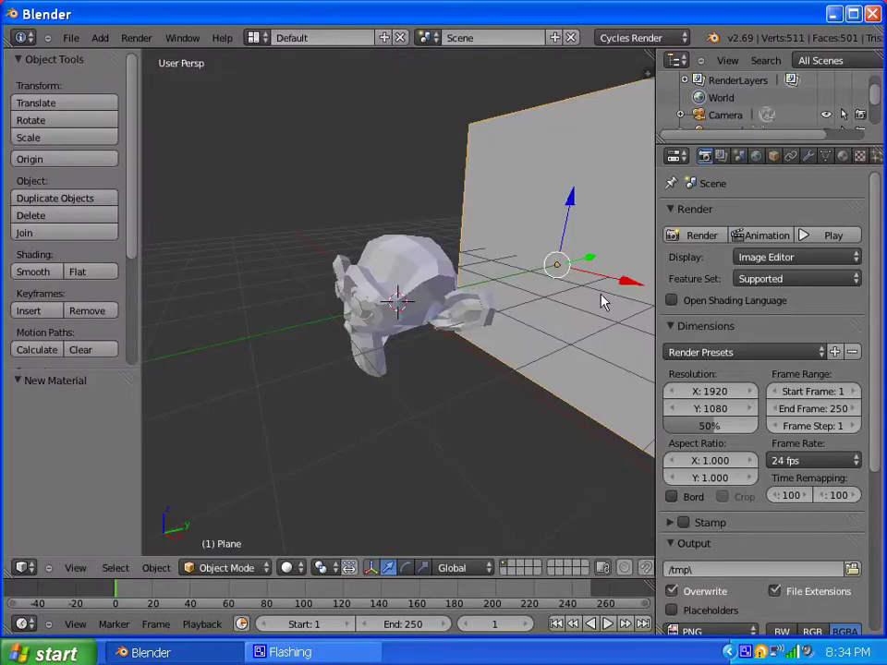
{"action": "middle_click_drag", "start_coordinate": [424, 386], "coordinate": [418, 352]}
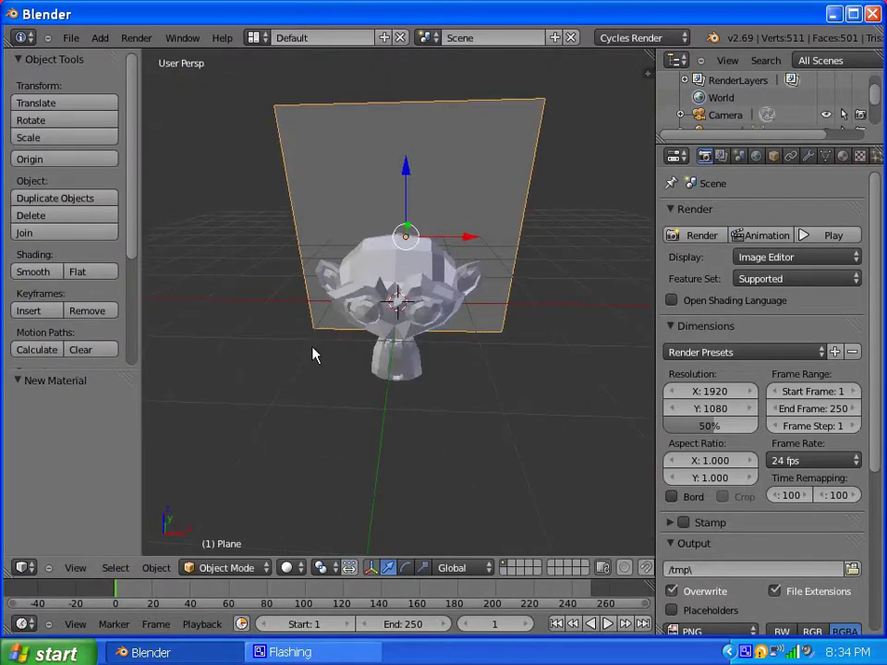
{"action": "middle_click_drag", "start_coordinate": [313, 354], "coordinate": [368, 360]}
{"action": "scroll", "coordinate": [471, 327], "scroll_direction": "down", "scroll_amount": 5}
{"action": "middle_click_drag", "start_coordinate": [471, 327], "coordinate": [516, 238]}
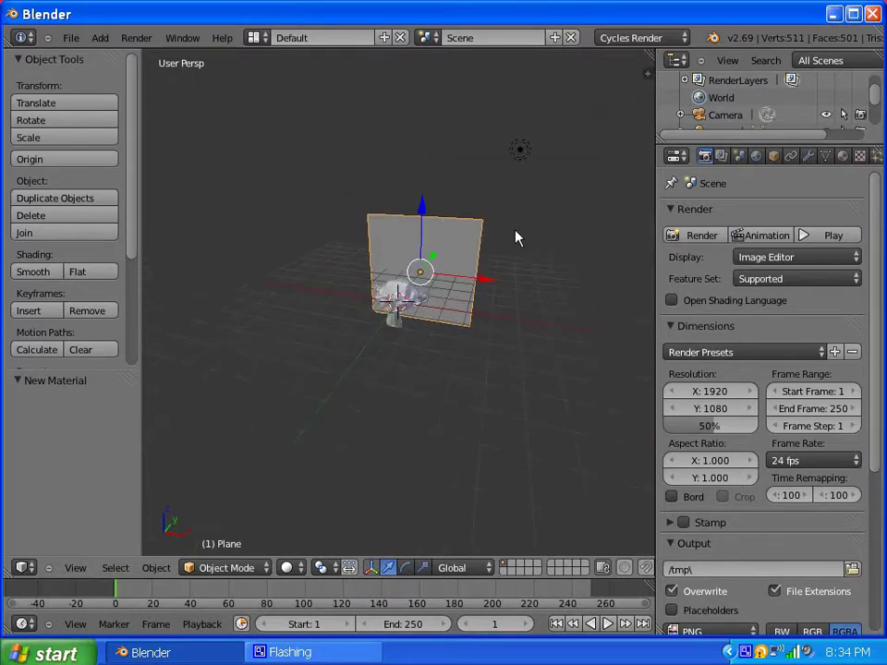
- Enable World nodes and lower the Background Strength from 1.0 to 0.2
{"action": "left_click", "coordinate": [753, 157]}
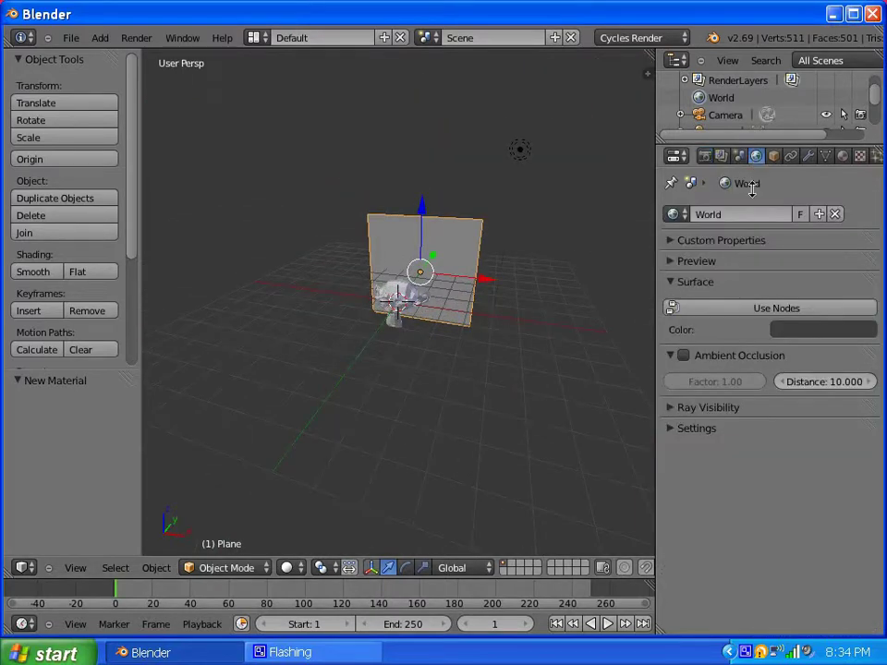
{"action": "left_click", "coordinate": [739, 307]}
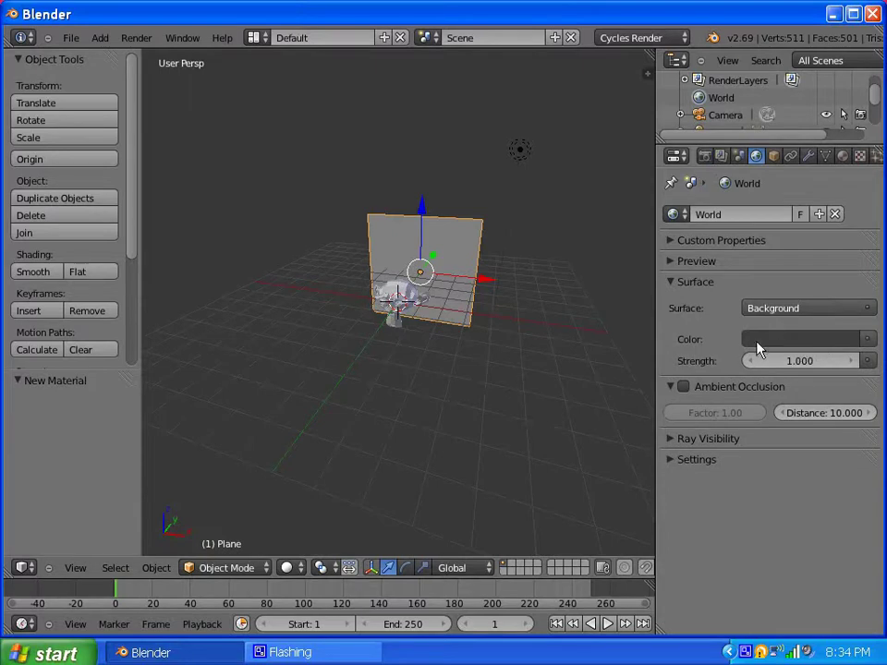
{"action": "left_click", "coordinate": [796, 366]}
{"action": "type", "text": ".2"}
{"action": "key", "text": "Return"}
{"action": "left_click", "coordinate": [671, 283]}
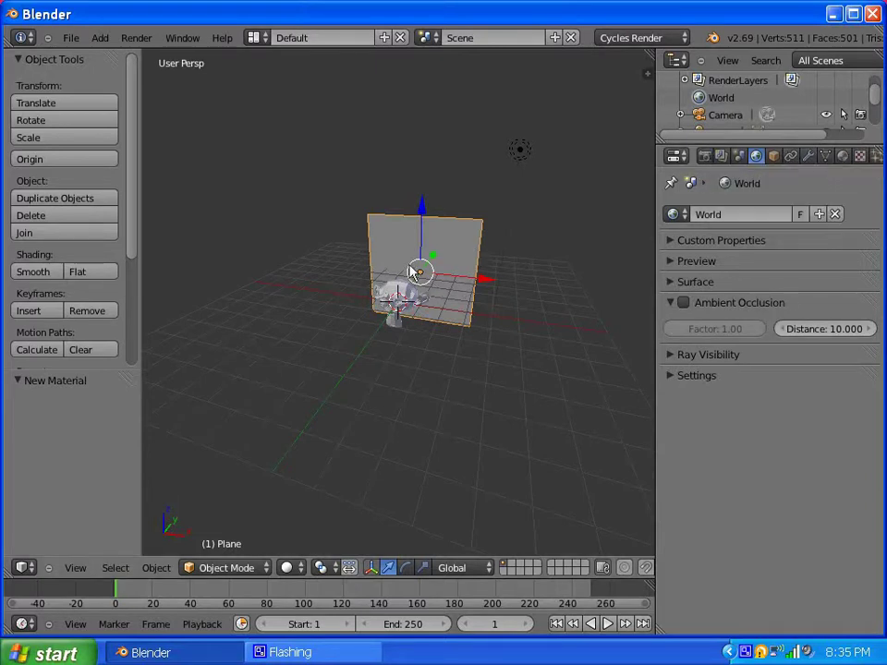
- Select the lamp, slide it along Y and lower it along Z
{"action": "right_click", "coordinate": [521, 151]}
{"action": "middle_click_drag", "start_coordinate": [577, 241], "coordinate": [490, 266]}
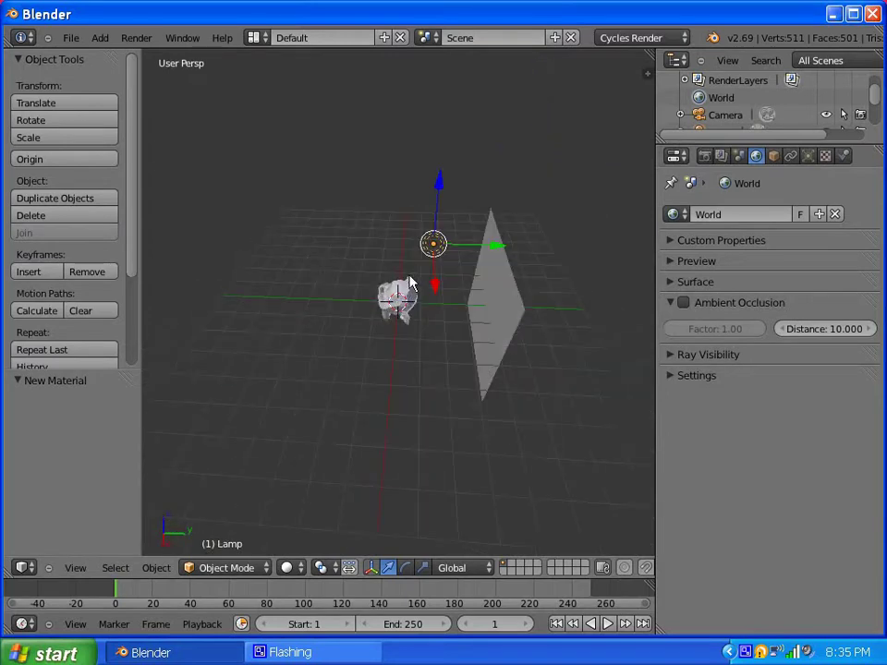
{"action": "left_click_drag", "start_coordinate": [500, 247], "coordinate": [332, 255]}
{"action": "middle_click_drag", "start_coordinate": [267, 320], "coordinate": [449, 331]}
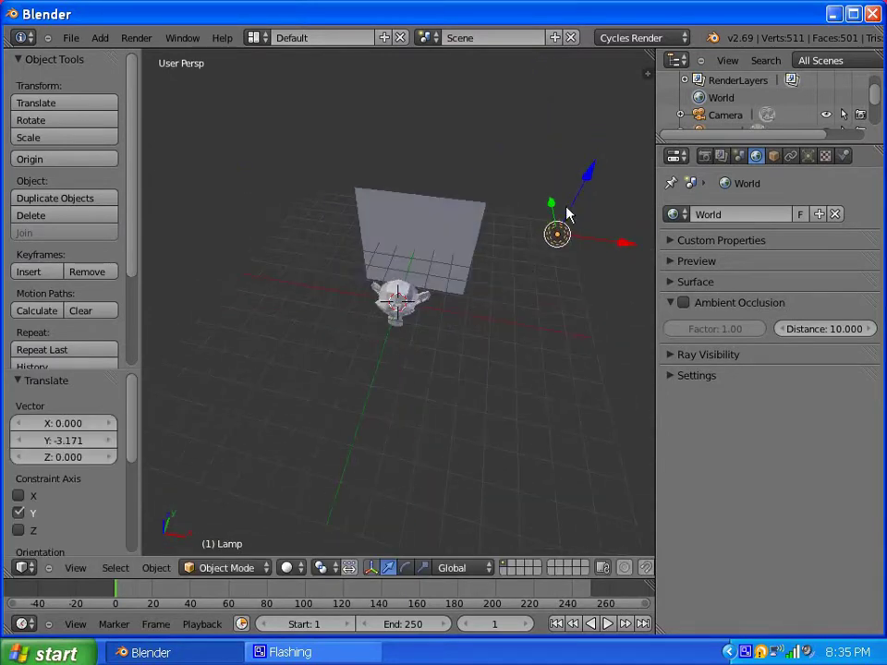
{"action": "left_click_drag", "start_coordinate": [592, 180], "coordinate": [502, 362]}
{"action": "middle_click_drag", "start_coordinate": [502, 362], "coordinate": [363, 339]}
- Adjust the lamp along X and Y, then raise it 1.12 on Z in front of Suzanne
{"action": "left_click_drag", "start_coordinate": [380, 373], "coordinate": [368, 351]}
{"action": "middle_click_drag", "start_coordinate": [367, 351], "coordinate": [392, 407]}
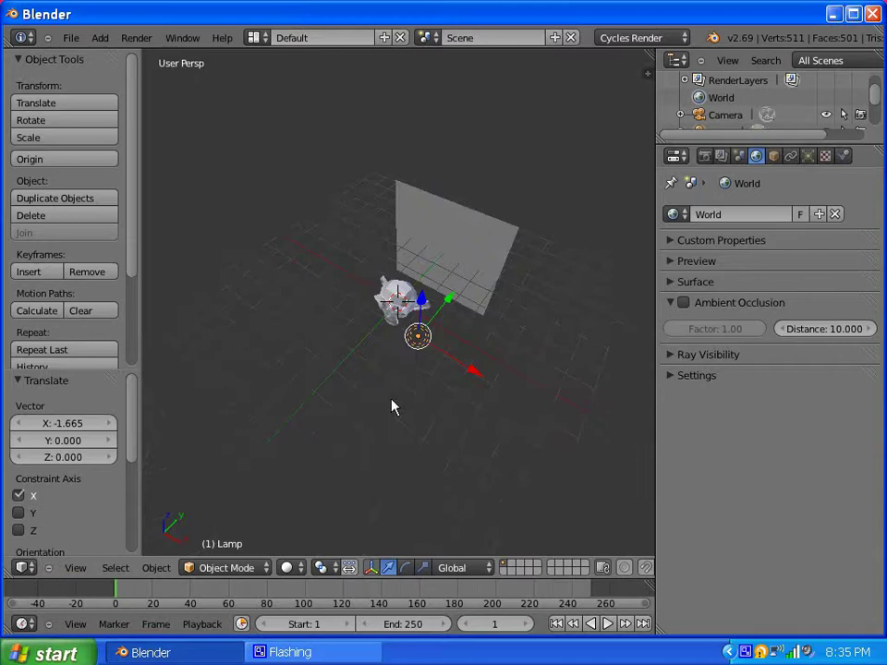
{"action": "left_click_drag", "start_coordinate": [459, 301], "coordinate": [421, 341]}
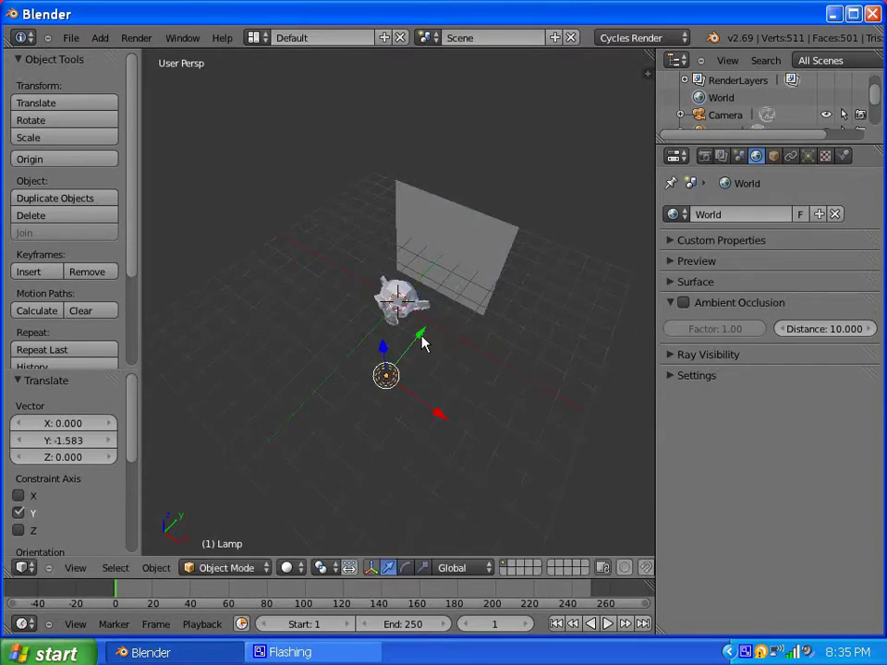
{"action": "middle_click_drag", "start_coordinate": [381, 408], "coordinate": [443, 362]}
{"action": "left_click_drag", "start_coordinate": [474, 246], "coordinate": [471, 205]}
{"action": "middle_click_drag", "start_coordinate": [495, 310], "coordinate": [410, 361]}
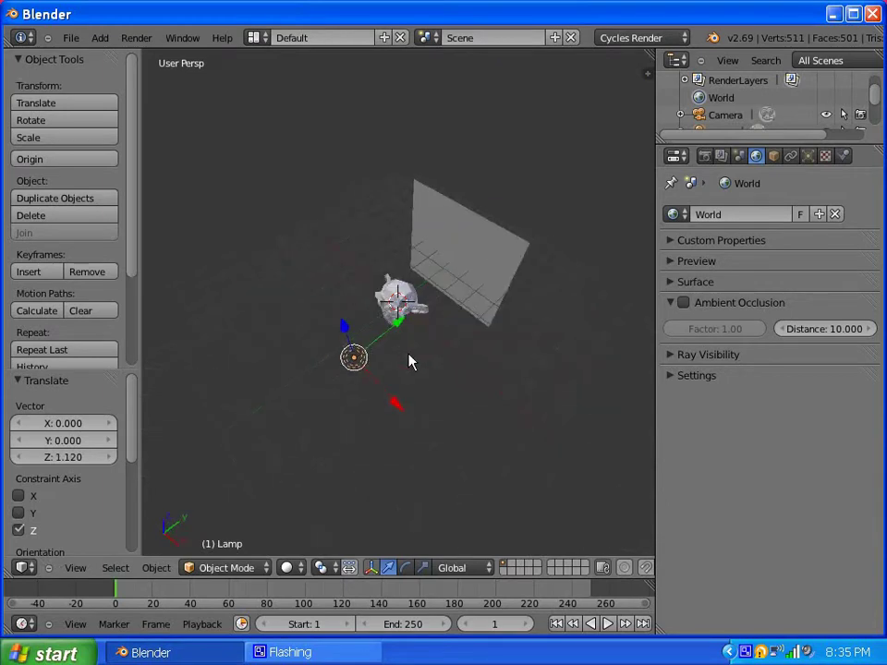
- Enable nodes on the Point lamp and set its emission strength to 500
{"action": "left_click", "coordinate": [808, 157]}
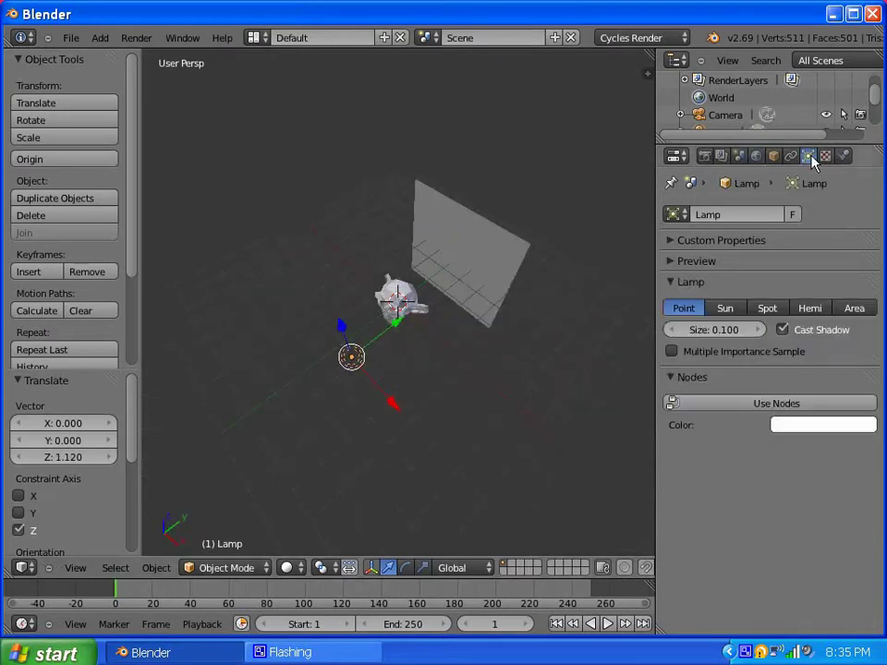
{"action": "left_click", "coordinate": [719, 404]}
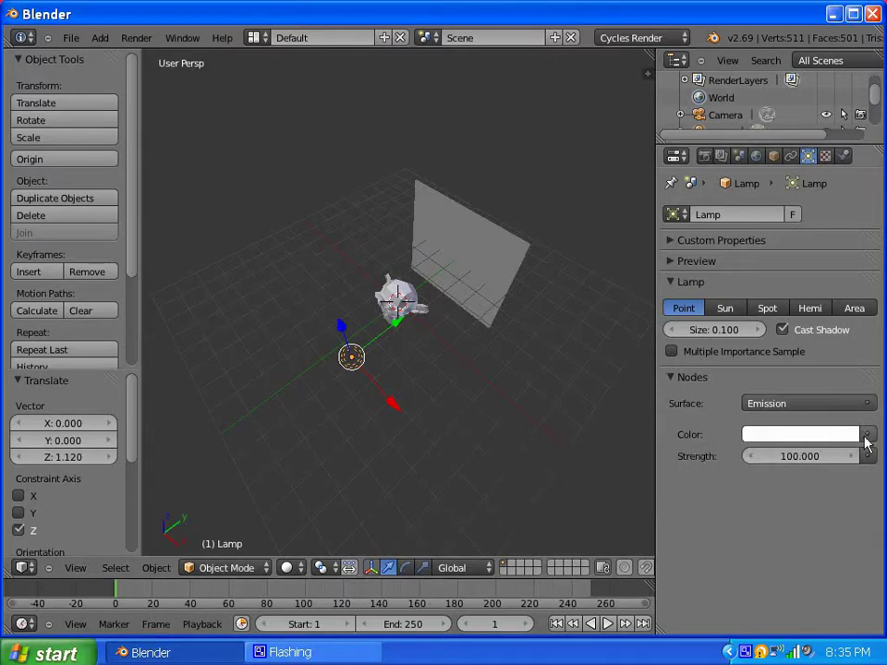
{"action": "left_click", "coordinate": [796, 458]}
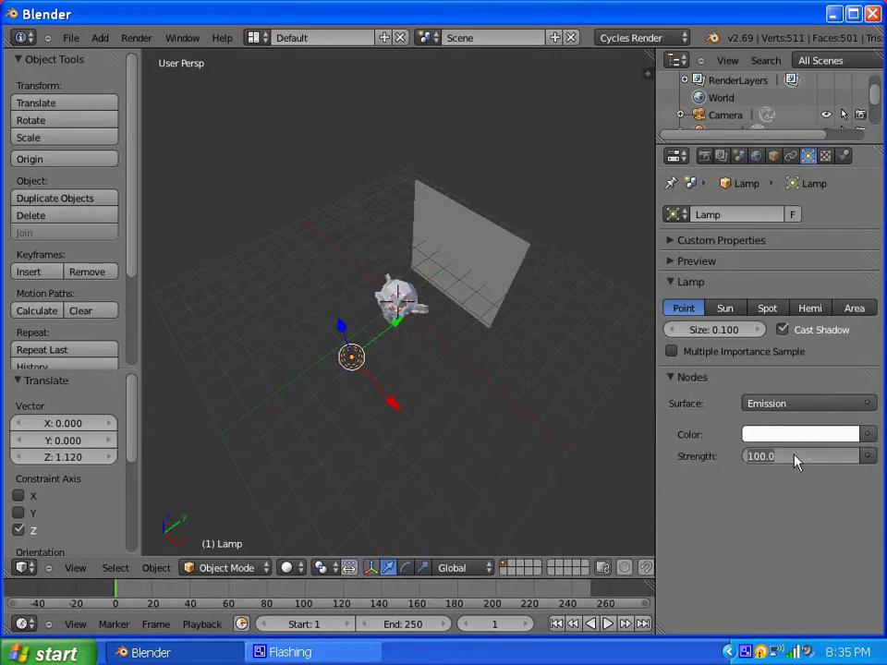
{"action": "type", "text": "500"}
{"action": "key", "text": "Return"}
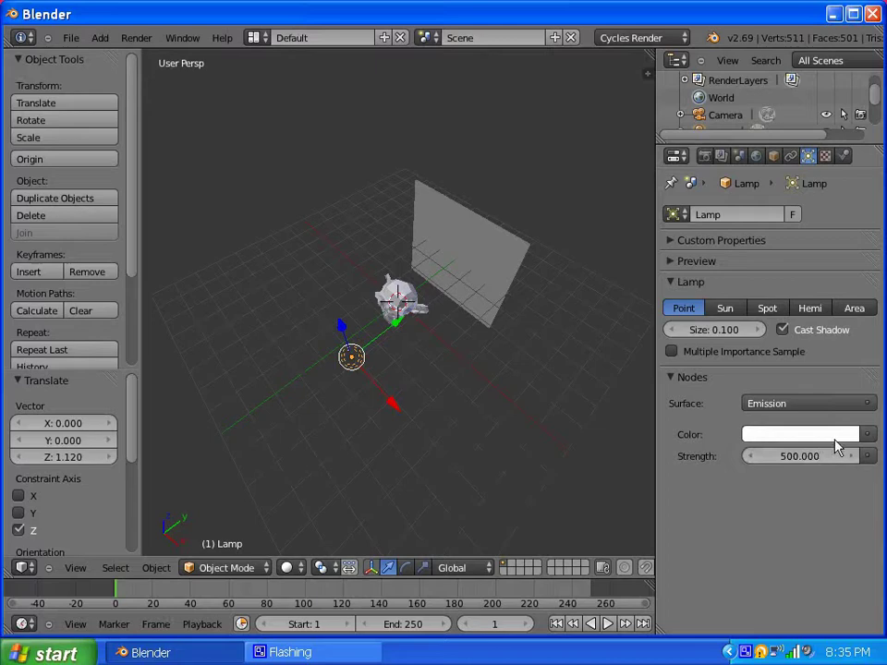
- Drive the lamp colour with a Blackbody node at temperature 4800
{"action": "left_click", "coordinate": [866, 434]}
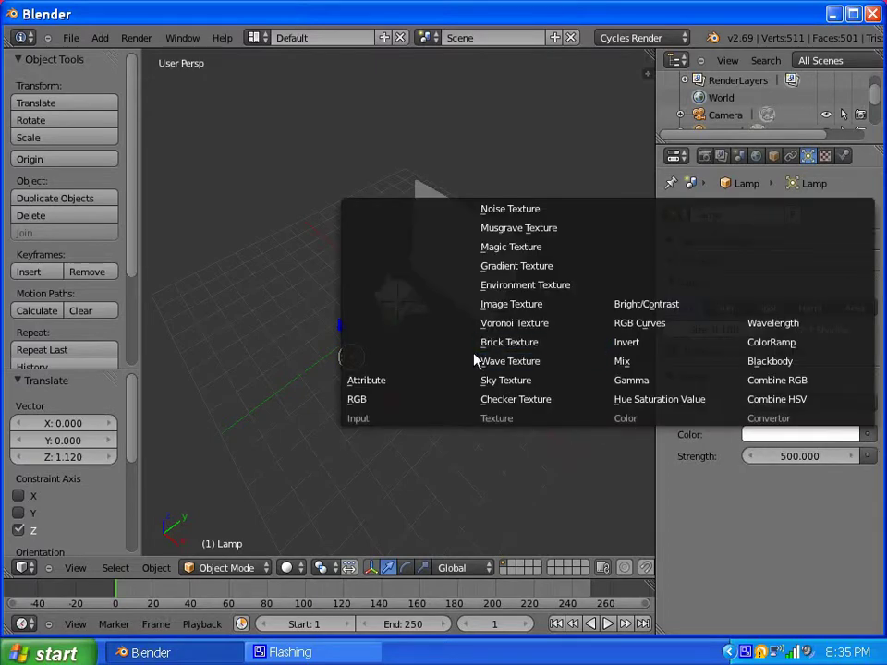
{"action": "left_click", "coordinate": [769, 361]}
{"action": "left_click", "coordinate": [796, 459]}
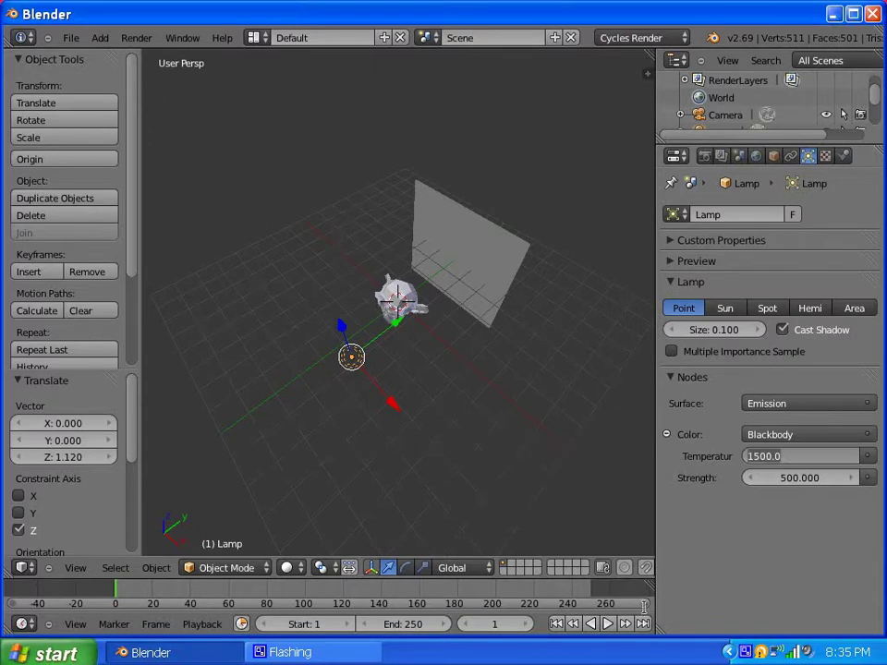
{"action": "type", "text": "4800"}
{"action": "key", "text": "Return"}
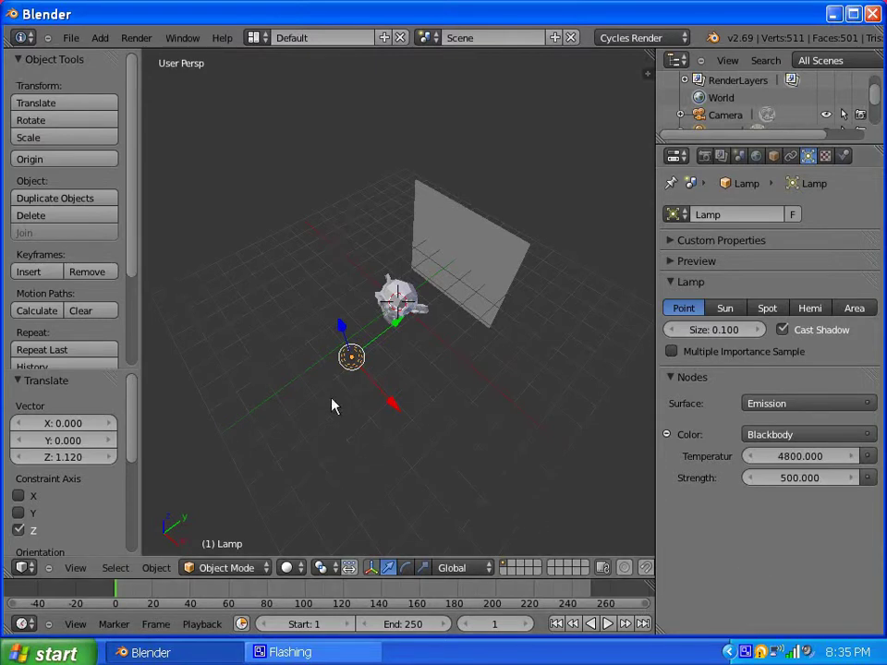
{"action": "middle_click_drag", "start_coordinate": [334, 406], "coordinate": [449, 347]}
{"action": "scroll", "coordinate": [406, 348], "scroll_direction": "up", "scroll_amount": 2}
{"action": "scroll", "coordinate": [339, 275], "scroll_direction": "down", "scroll_amount": 2}
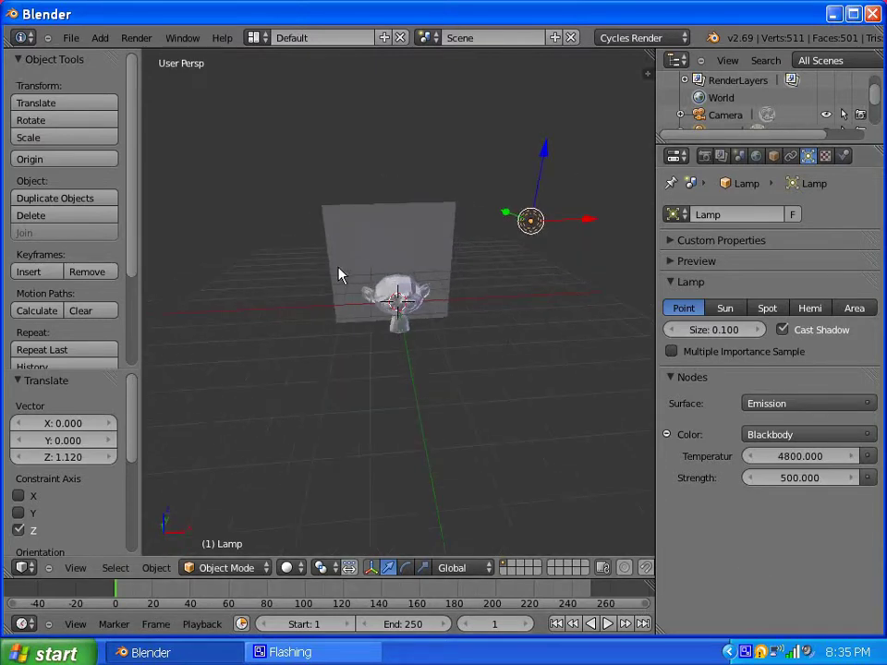
- Add a Spot lamp and move it along Y and then X in front of Suzanne
{"action": "left_click", "coordinate": [102, 38]}
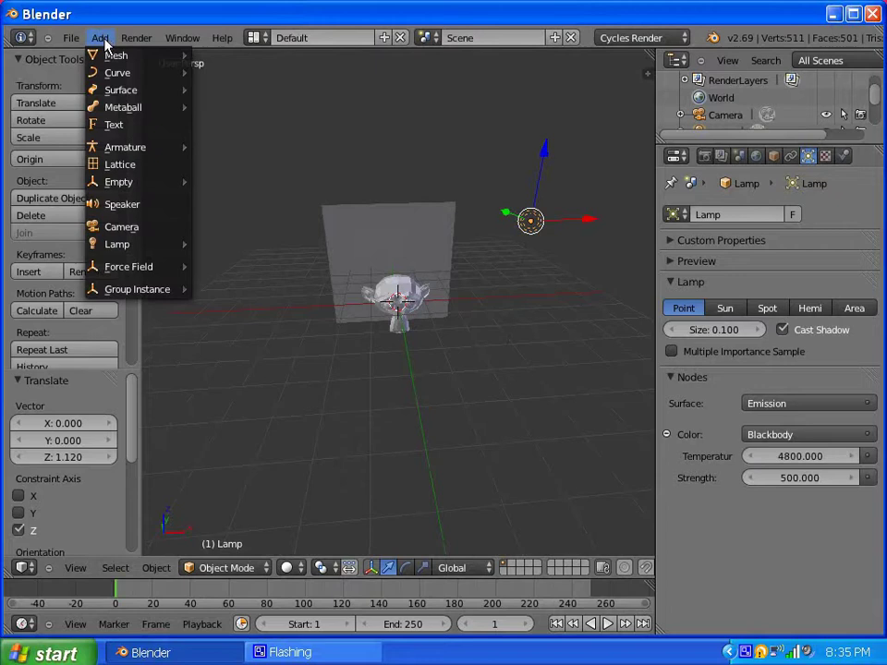
{"action": "mouse_move", "coordinate": [126, 244]}
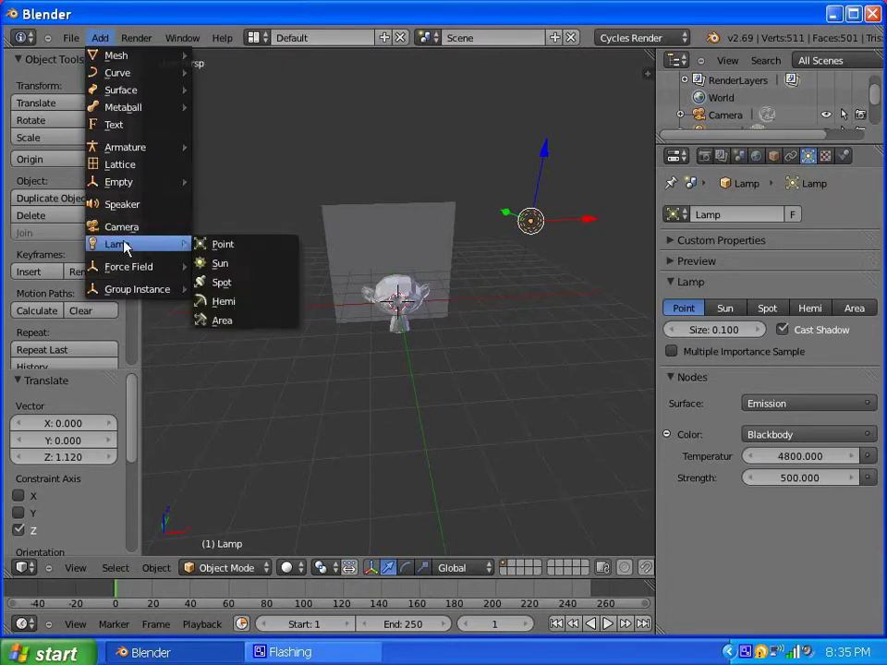
{"action": "left_click", "coordinate": [242, 282]}
{"action": "middle_click_drag", "start_coordinate": [434, 395], "coordinate": [411, 259]}
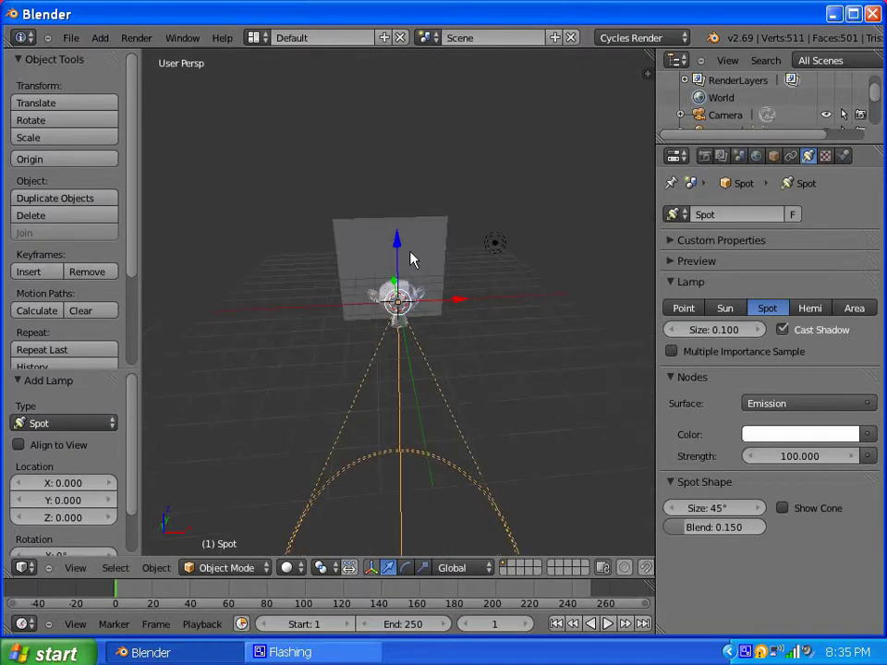
{"action": "middle_click_drag", "start_coordinate": [356, 338], "coordinate": [340, 308]}
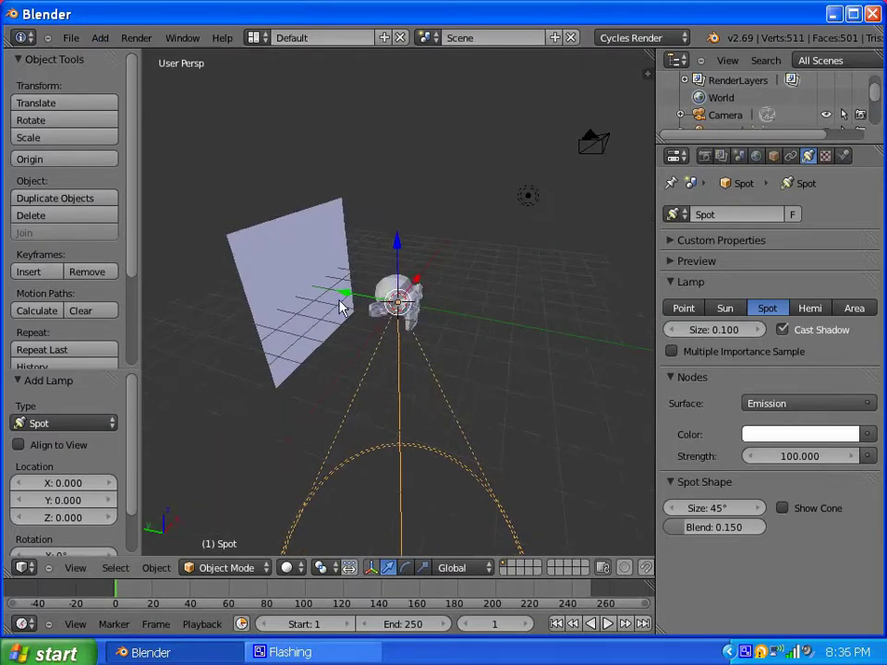
{"action": "key", "text": "g"}
{"action": "key", "text": "y"}
{"action": "left_click", "coordinate": [466, 332]}
{"action": "middle_click_drag", "start_coordinate": [466, 332], "coordinate": [427, 395]}
{"action": "key", "text": "g"}
{"action": "key", "text": "x"}
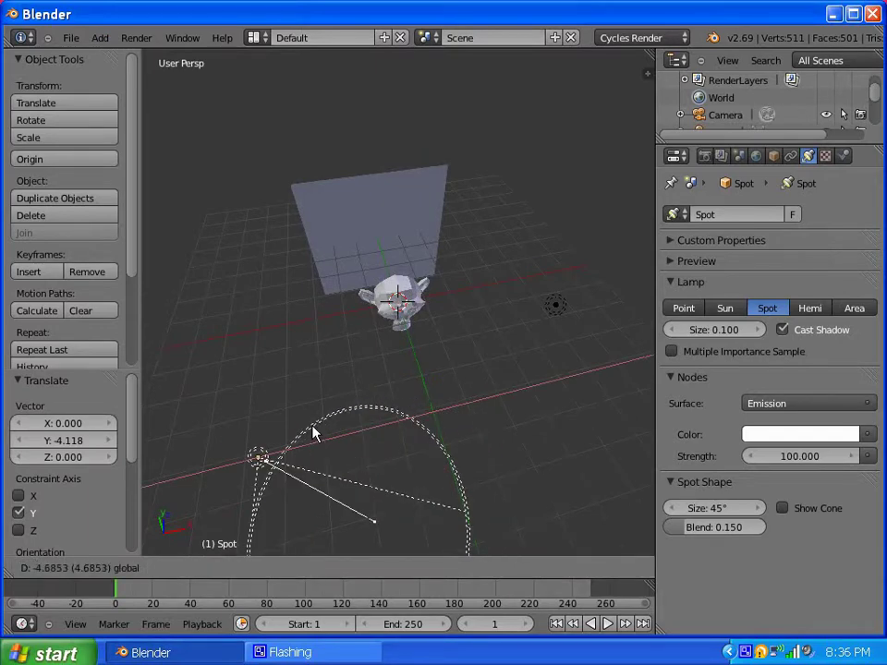
{"action": "left_click", "coordinate": [307, 417]}
{"action": "middle_click_drag", "start_coordinate": [308, 417], "coordinate": [310, 198]}
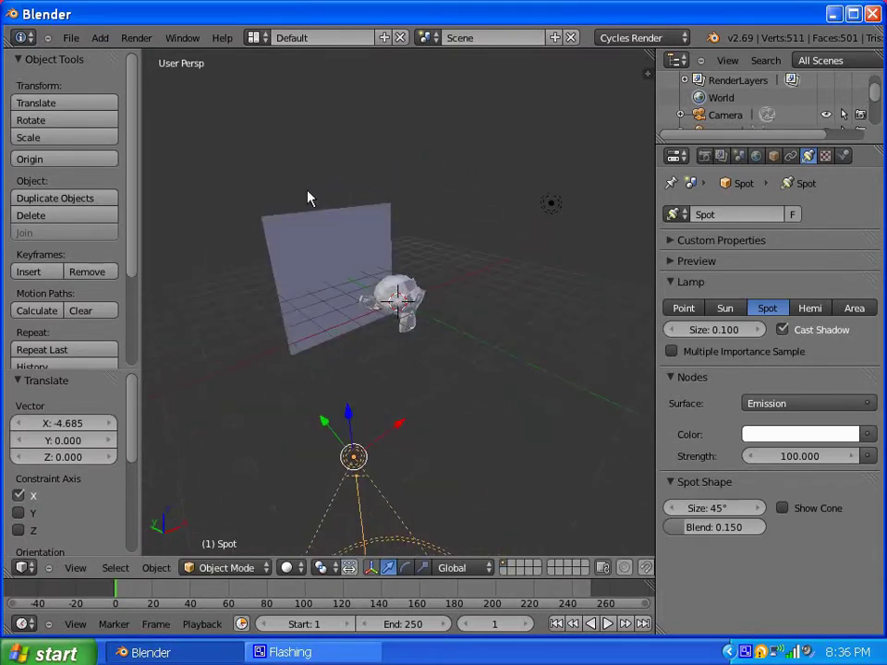
- Add a Plain Axes empty and move it along Y and X near Suzanne
{"action": "left_click", "coordinate": [100, 38]}
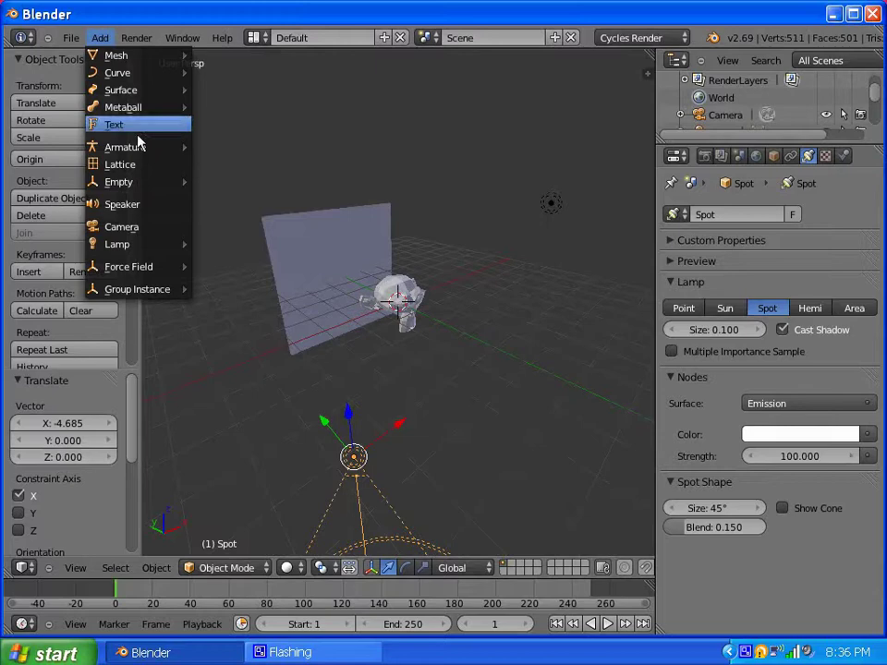
{"action": "mouse_move", "coordinate": [138, 187]}
{"action": "left_click", "coordinate": [229, 187]}
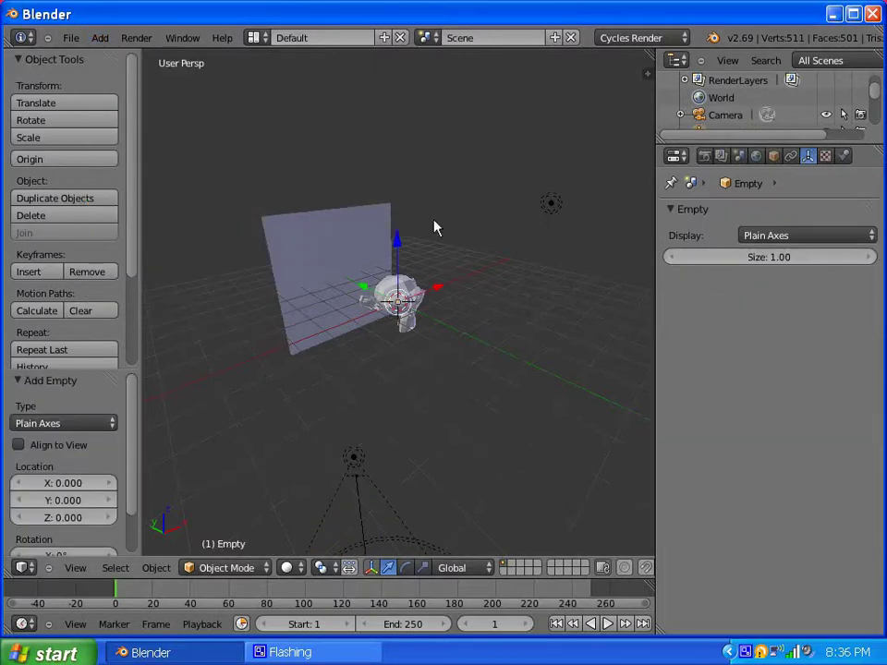
{"action": "key", "text": "g"}
{"action": "key", "text": "y"}
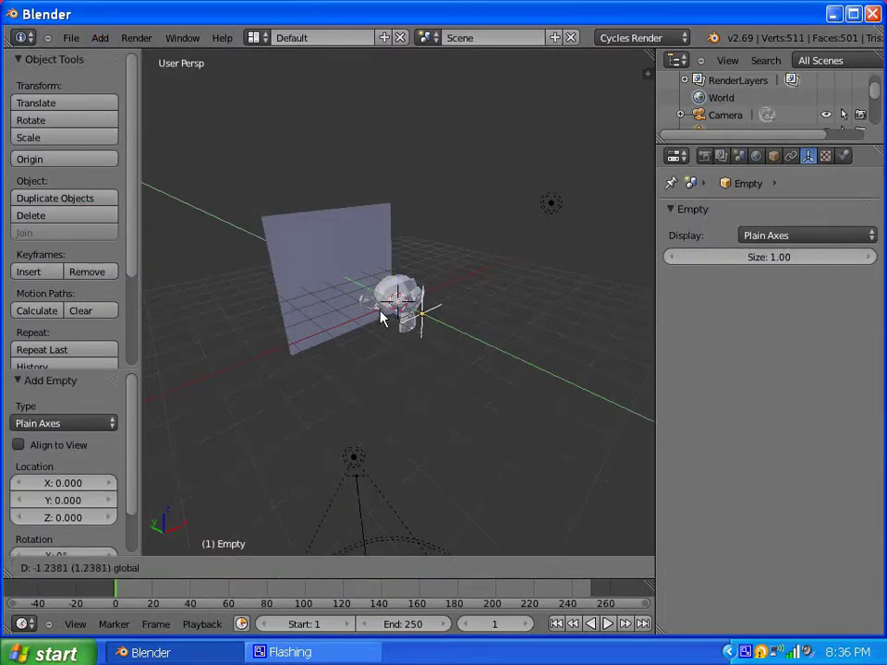
{"action": "left_click", "coordinate": [371, 309]}
{"action": "left_click_drag", "start_coordinate": [455, 298], "coordinate": [371, 382]}
- Give the spot lamp a Track To constraint targeting the Empty along -Z
{"action": "right_click", "coordinate": [351, 462]}
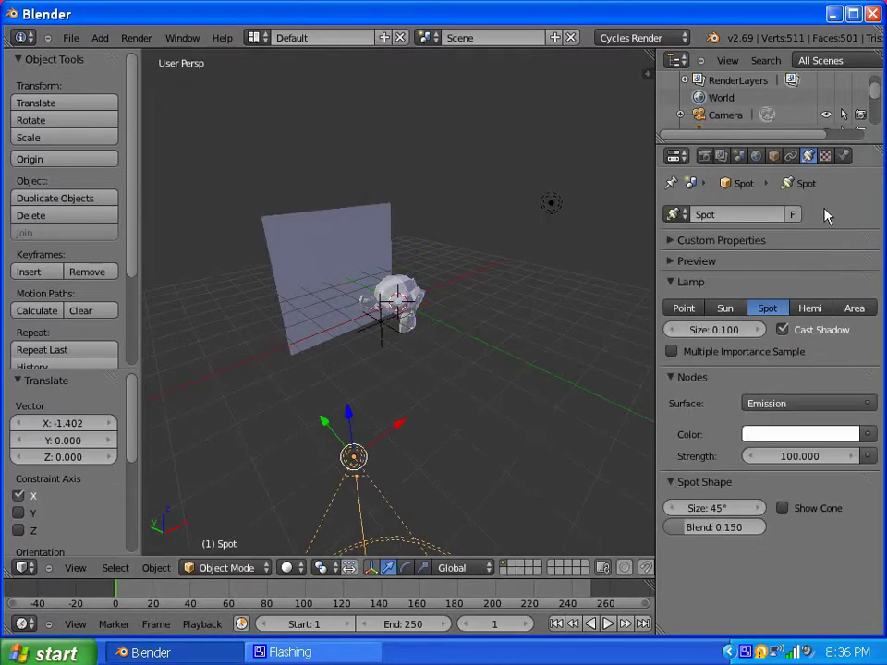
{"action": "left_click", "coordinate": [790, 155]}
{"action": "left_click", "coordinate": [837, 215]}
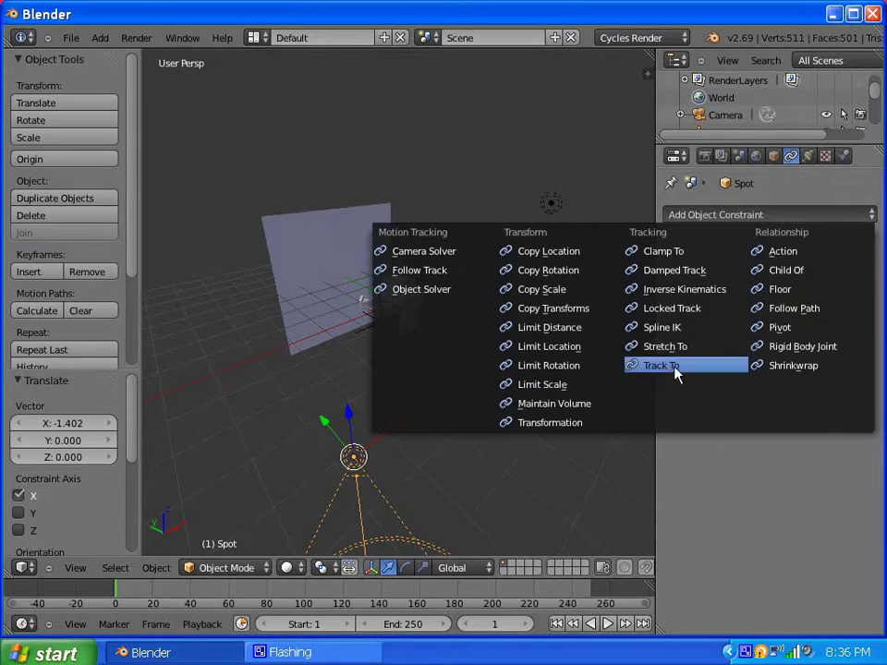
{"action": "left_click", "coordinate": [622, 368]}
{"action": "left_click", "coordinate": [753, 328]}
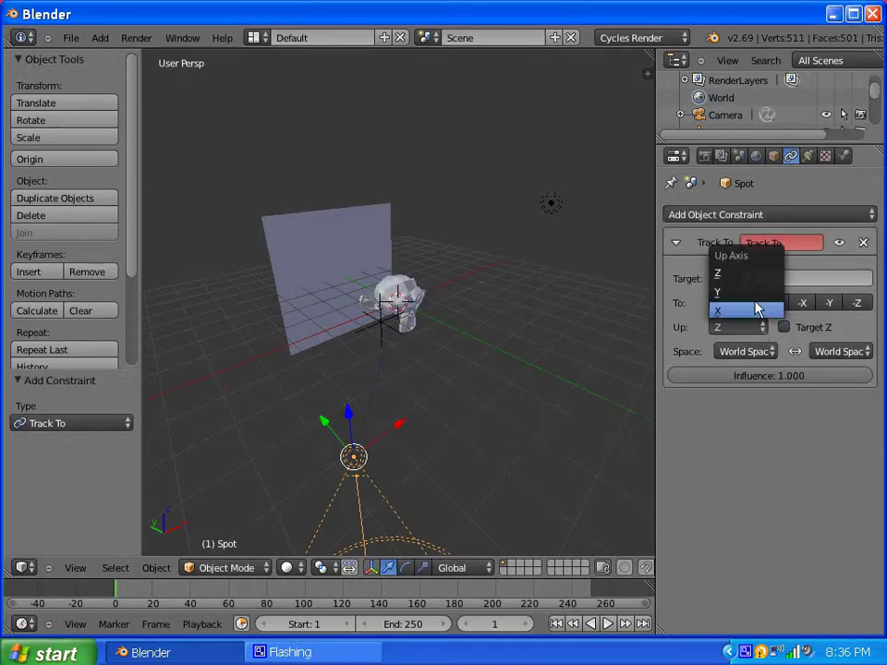
{"action": "left_click", "coordinate": [755, 305]}
{"action": "left_click", "coordinate": [775, 303]}
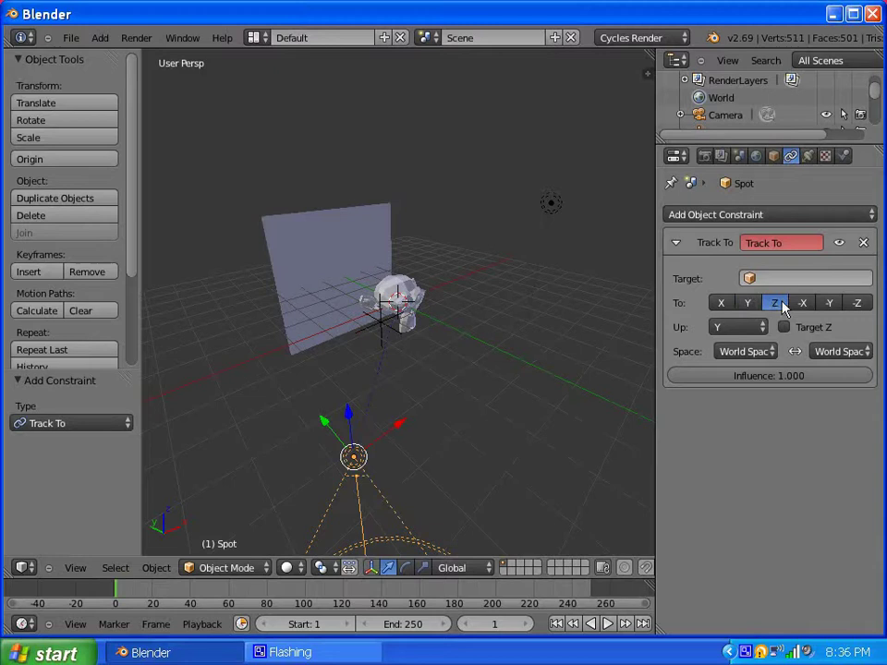
{"action": "left_click_drag", "start_coordinate": [347, 421], "coordinate": [356, 199]}
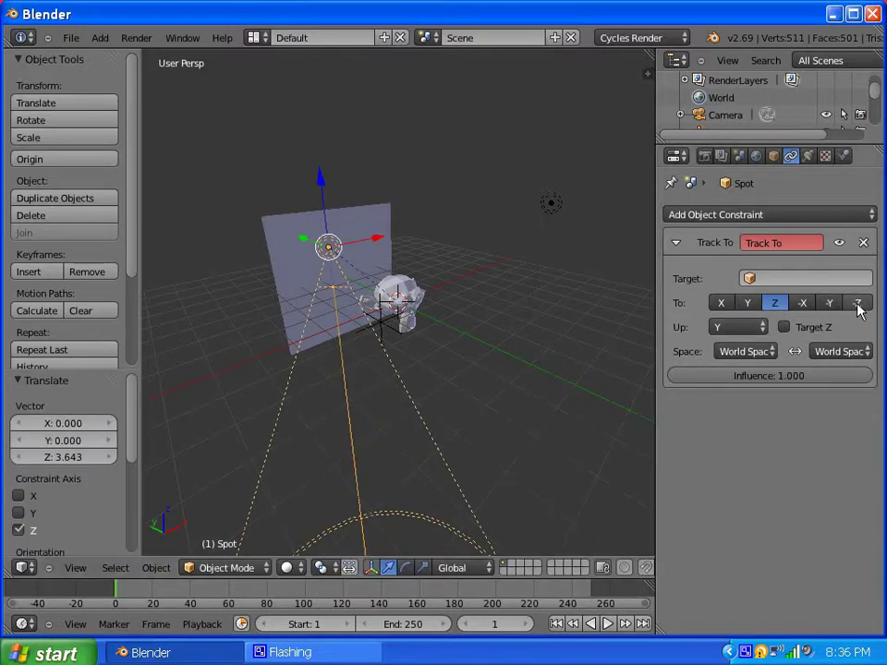
{"action": "left_click", "coordinate": [857, 304]}
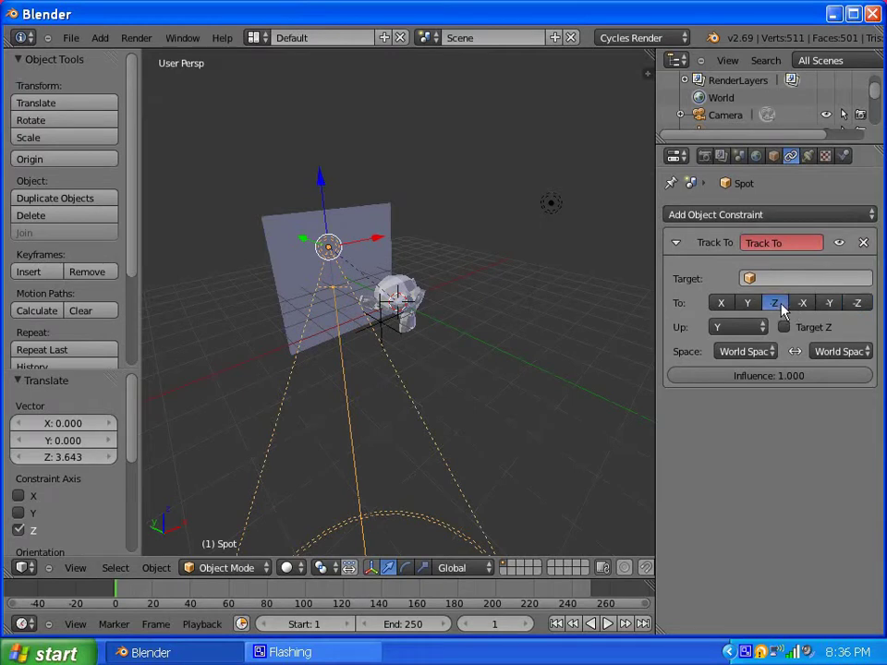
{"action": "left_click", "coordinate": [750, 278]}
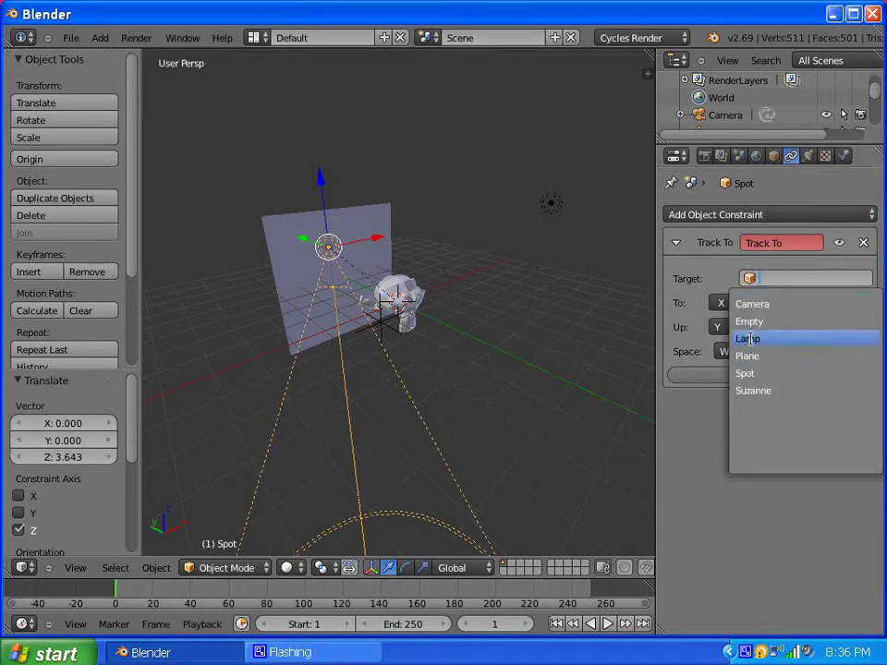
{"action": "left_click", "coordinate": [749, 322]}
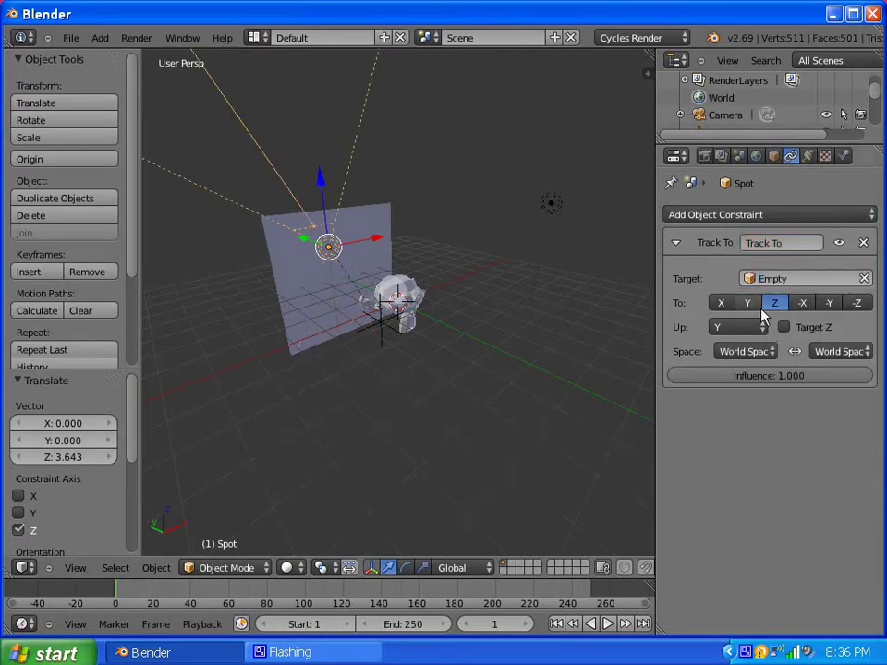
{"action": "left_click", "coordinate": [854, 303]}
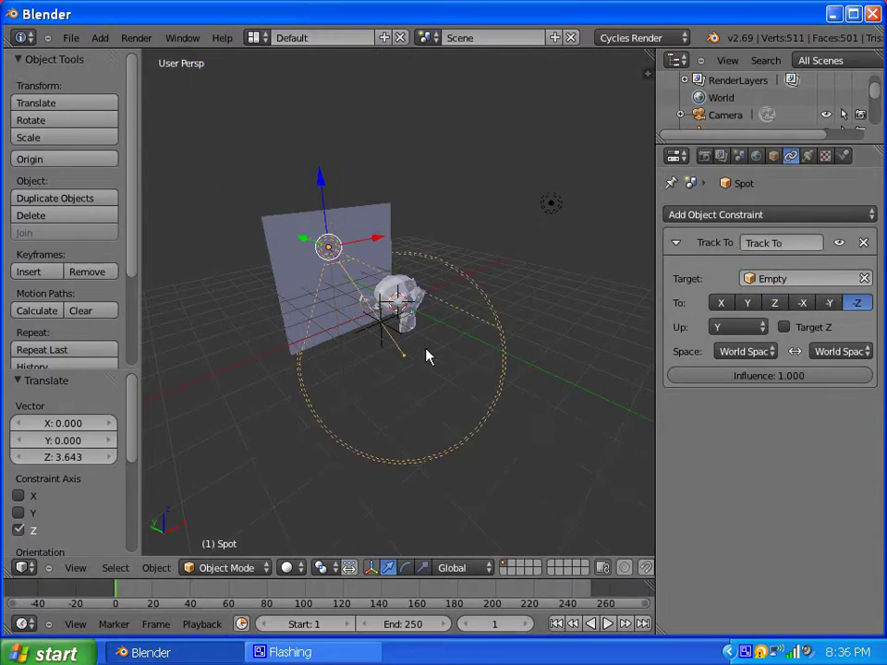
- Reposition the Empty along X and then vertically along Z
{"action": "middle_click_drag", "start_coordinate": [425, 357], "coordinate": [388, 388]}
{"action": "scroll", "coordinate": [386, 343], "scroll_direction": "up", "scroll_amount": 5}
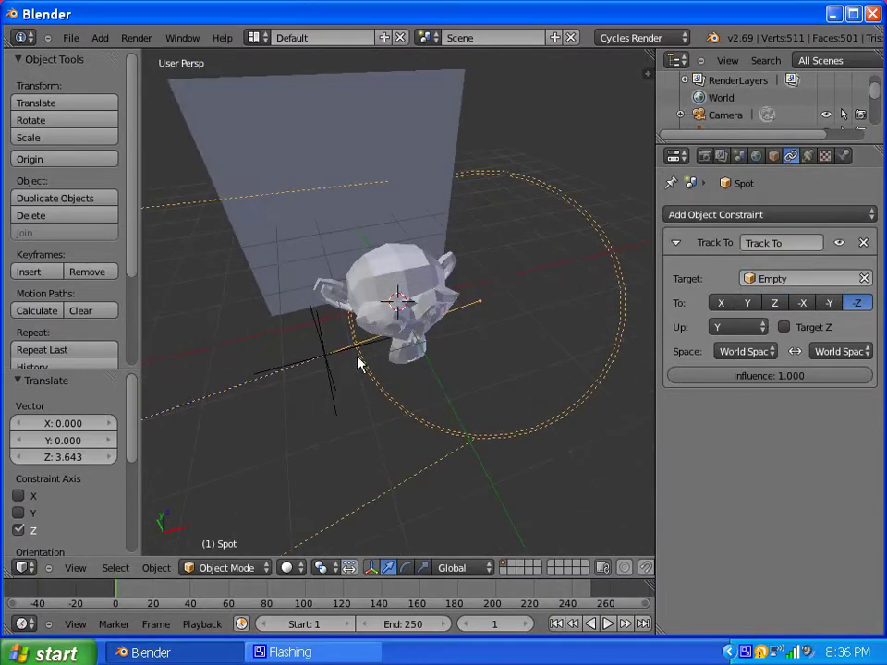
{"action": "right_click", "coordinate": [283, 386]}
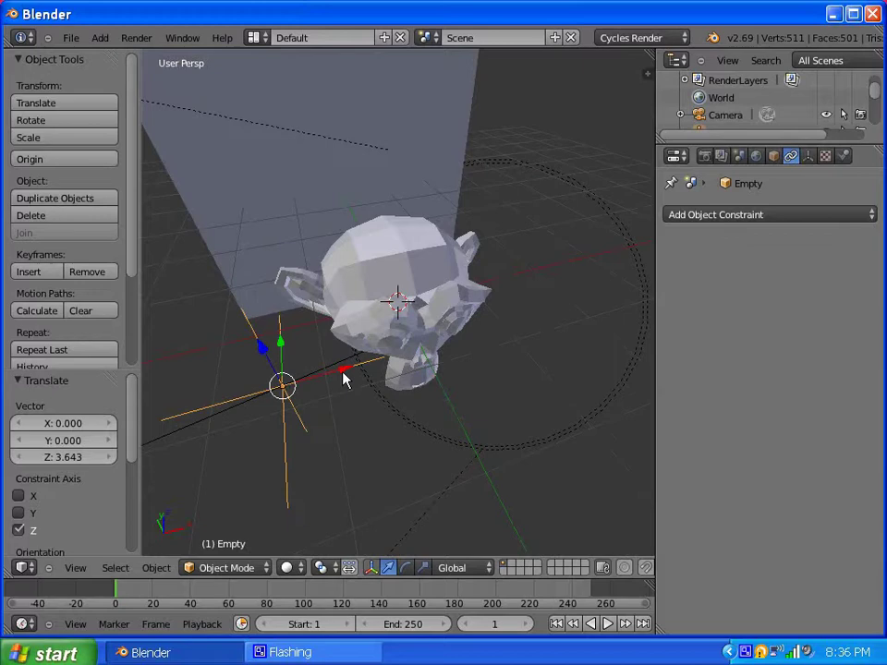
{"action": "key", "text": "g"}
{"action": "key", "text": "x"}
{"action": "left_click", "coordinate": [396, 354]}
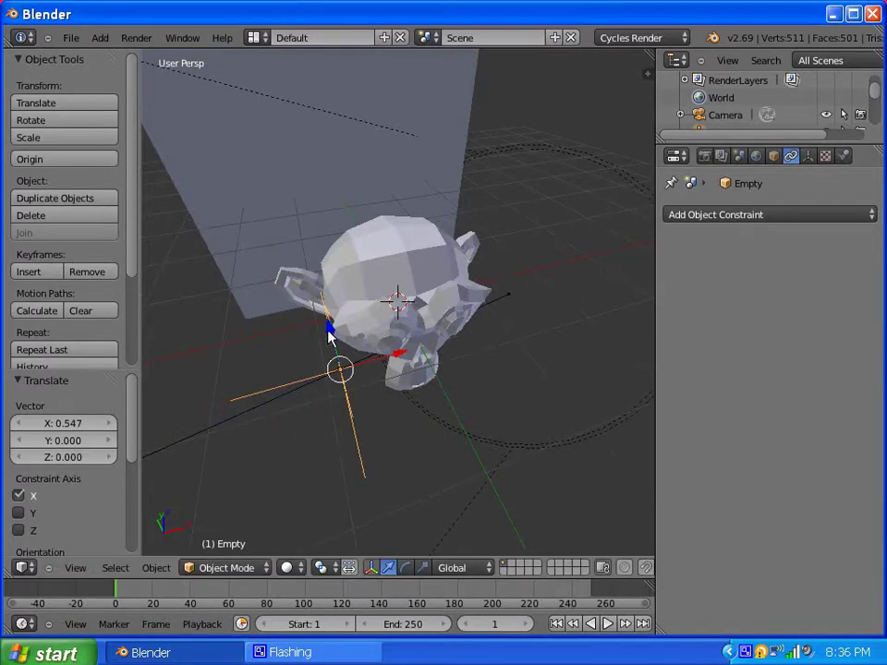
{"action": "key", "text": "g"}
{"action": "key", "text": "z"}
{"action": "left_click", "coordinate": [333, 332]}
{"action": "scroll", "coordinate": [428, 338], "scroll_direction": "down", "scroll_amount": 6}
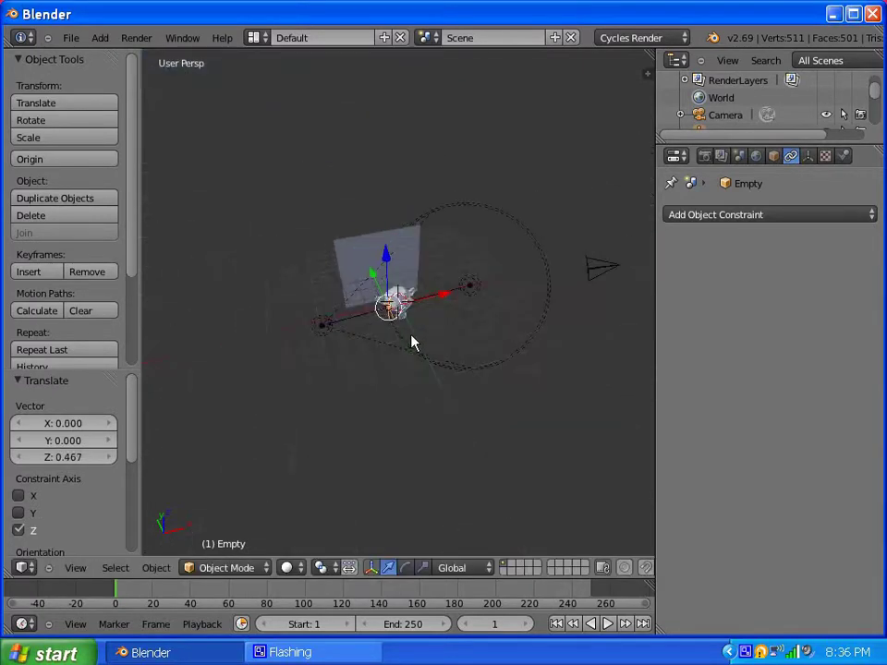
{"action": "scroll", "coordinate": [412, 343], "scroll_direction": "up", "scroll_amount": 2}
- Move the spot lamp down along Z, then freely to its final spot
{"action": "right_click", "coordinate": [254, 360]}
{"action": "middle_click_drag", "start_coordinate": [320, 359], "coordinate": [400, 337]}
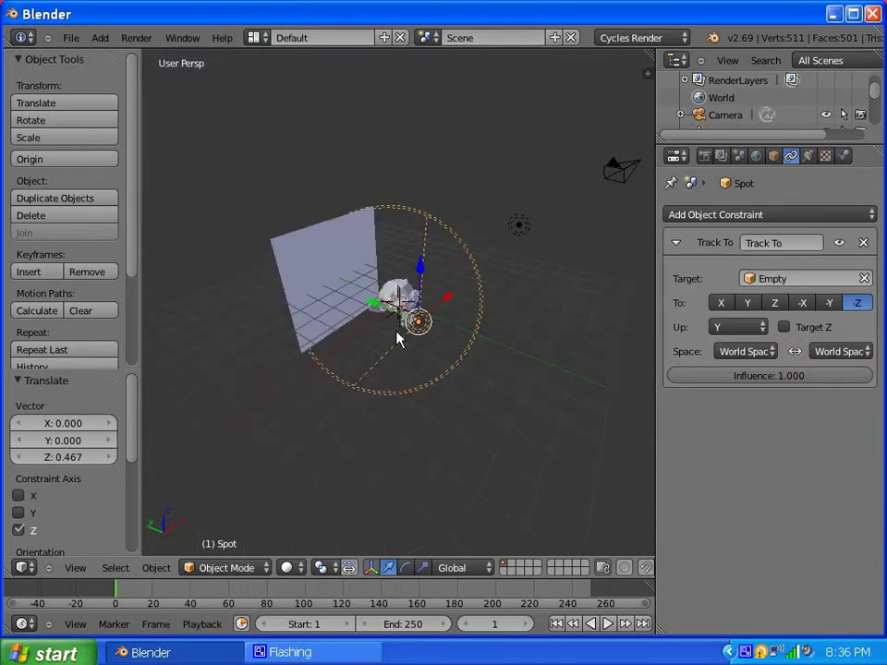
{"action": "key", "text": "g"}
{"action": "key", "text": "z"}
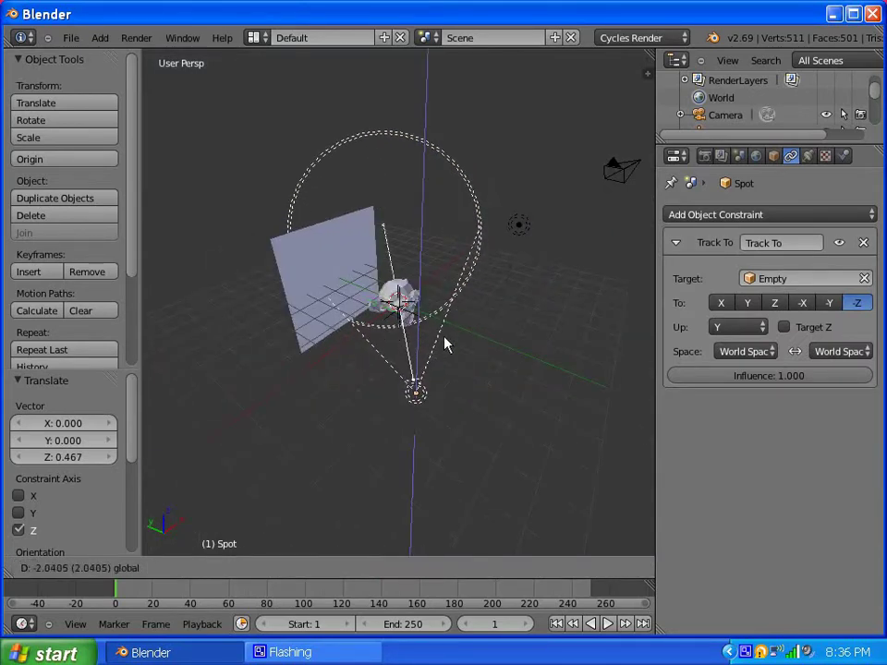
{"action": "left_click", "coordinate": [449, 368]}
{"action": "middle_click_drag", "start_coordinate": [455, 369], "coordinate": [300, 416]}
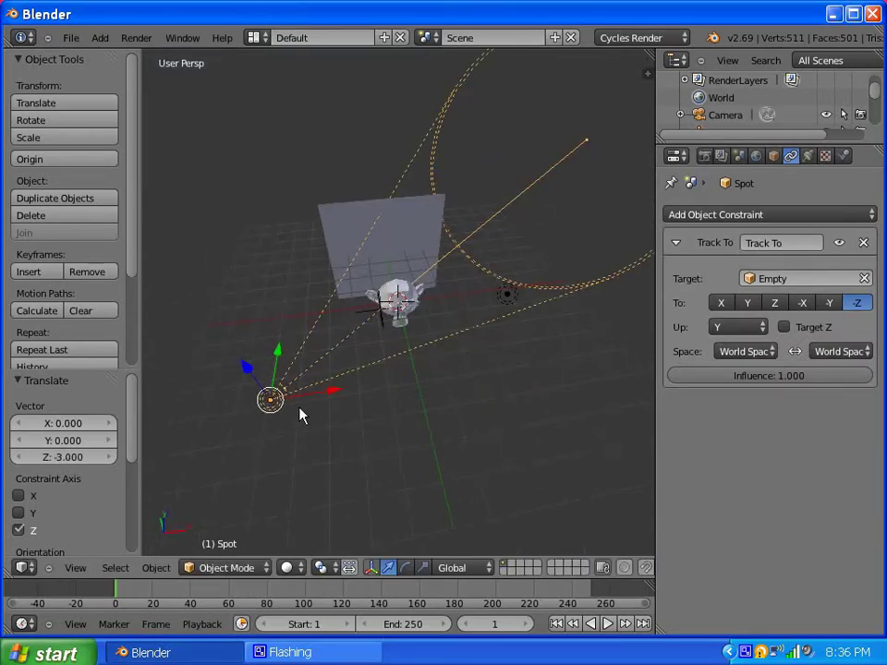
{"action": "key", "text": "g"}
{"action": "left_click", "coordinate": [255, 455]}
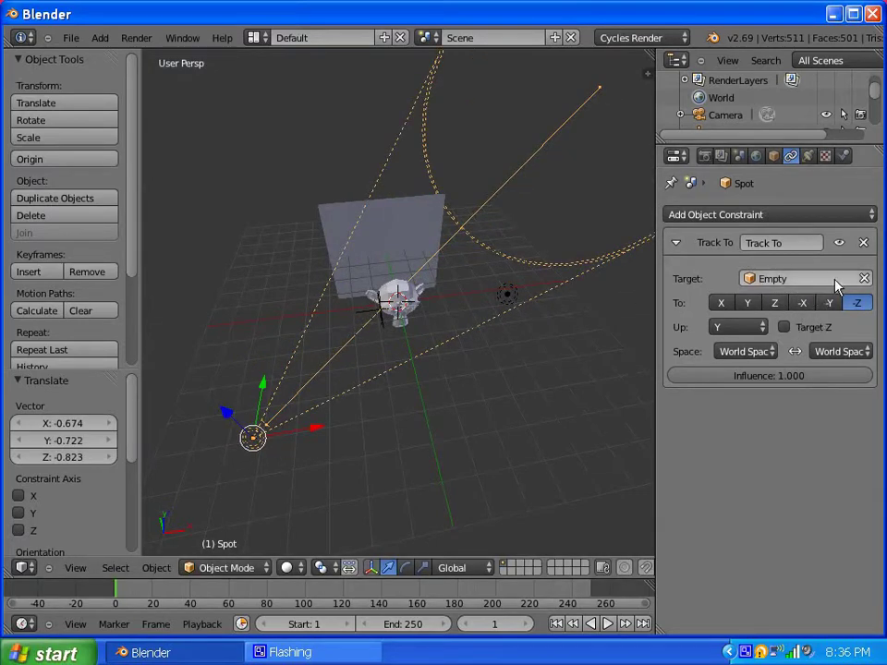
- Make the spot lamp bright purple with strength 77.8 and spot blend 0.705
{"action": "left_click", "coordinate": [809, 156]}
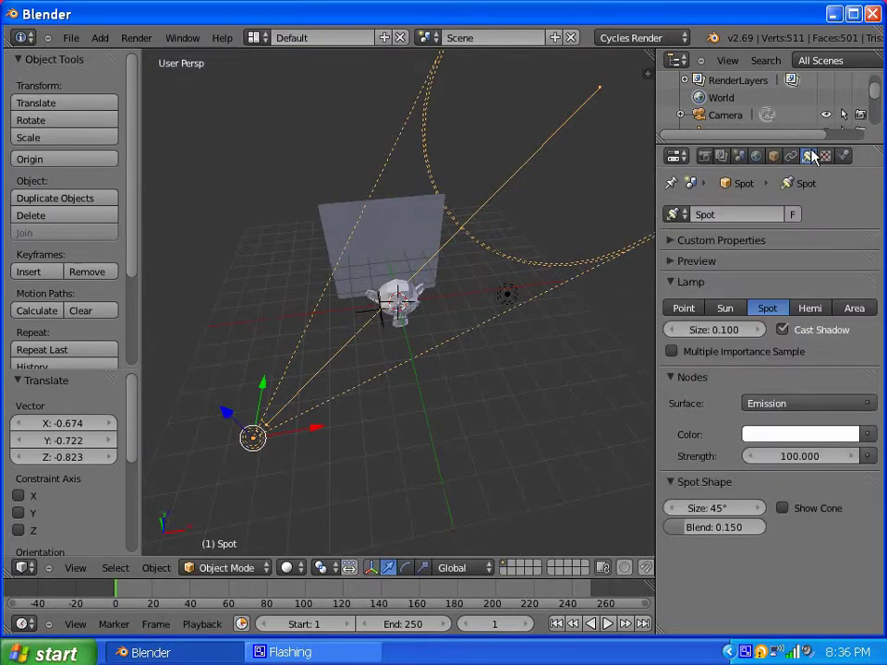
{"action": "left_click", "coordinate": [799, 435]}
{"action": "left_click_drag", "start_coordinate": [827, 268], "coordinate": [833, 243]}
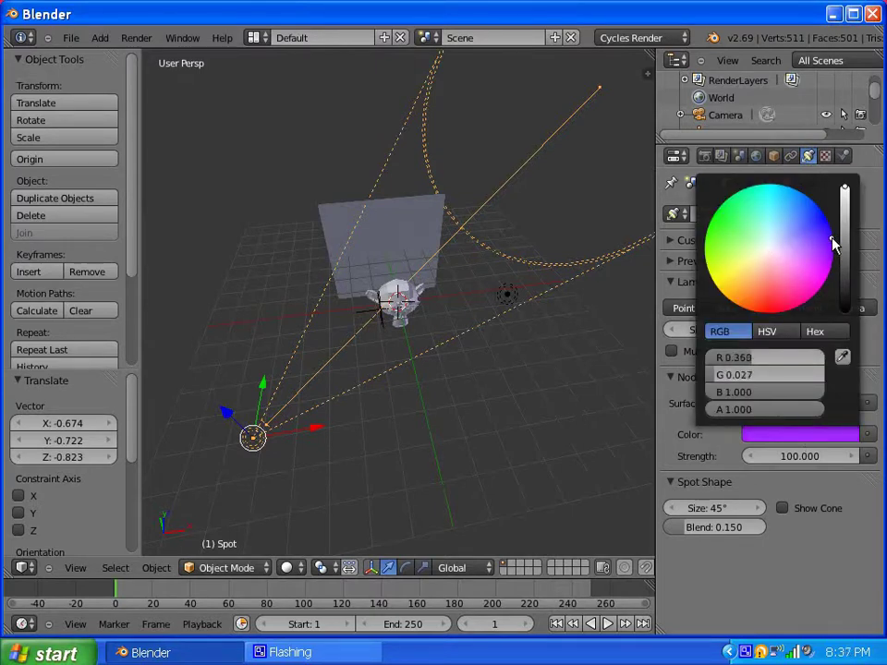
{"action": "left_click", "coordinate": [845, 192]}
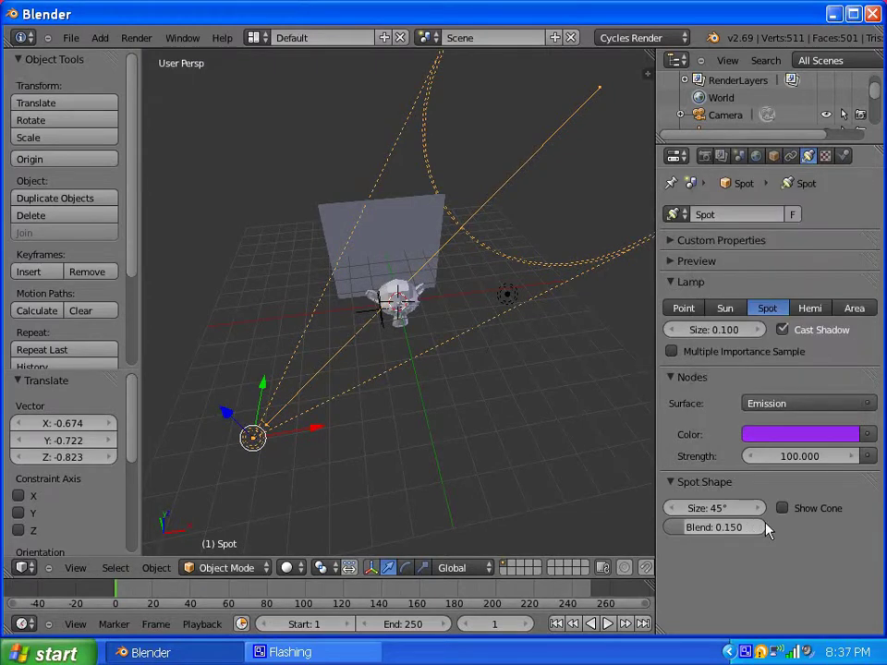
{"action": "left_click_drag", "start_coordinate": [811, 454], "coordinate": [682, 456]}
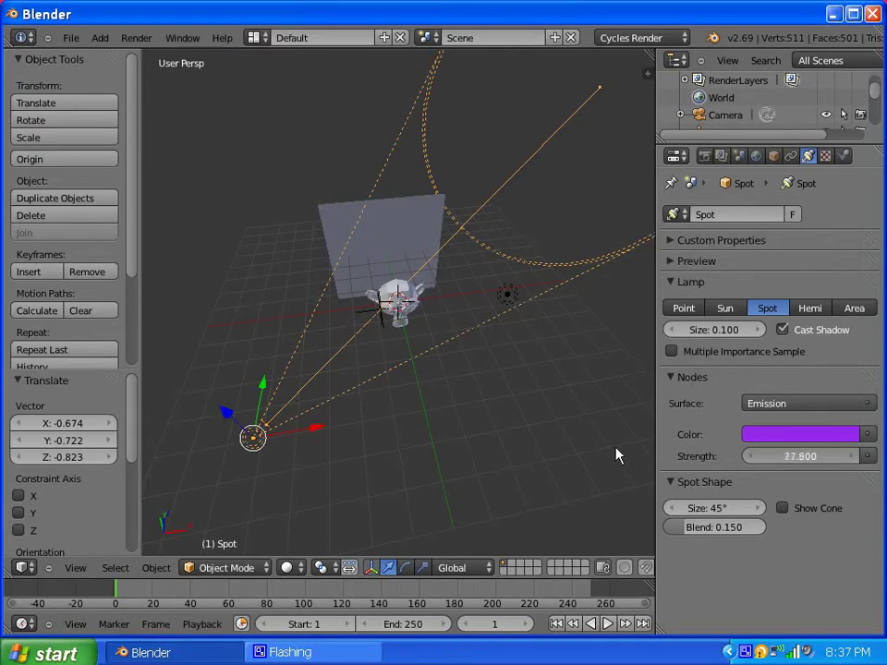
{"action": "left_click_drag", "start_coordinate": [679, 529], "coordinate": [731, 530]}
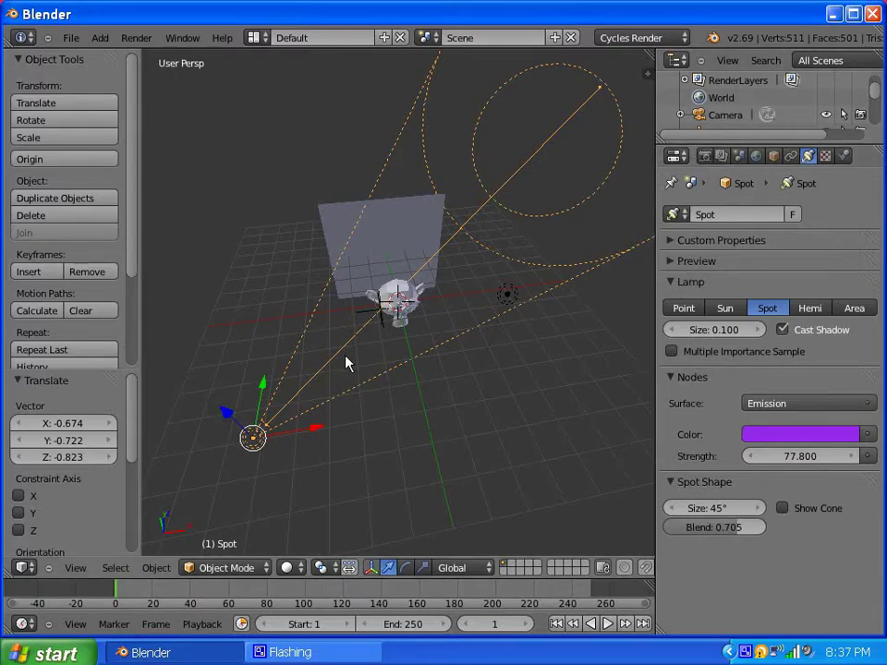
- Lock the camera to the view and orbit it to face Suzanne head-on
{"action": "key", "text": "KP_0"}
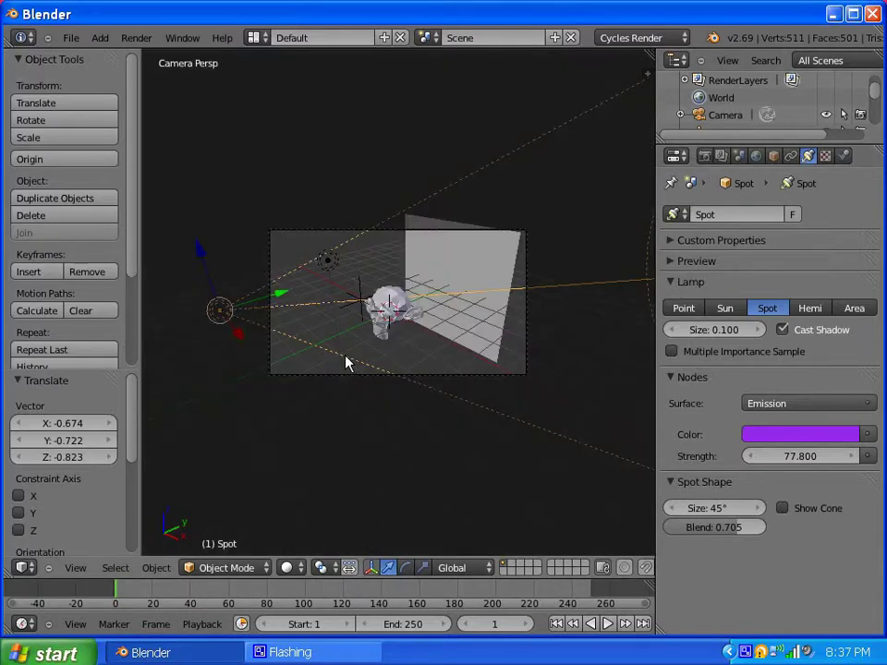
{"action": "right_click", "coordinate": [450, 374]}
{"action": "key", "text": "n"}
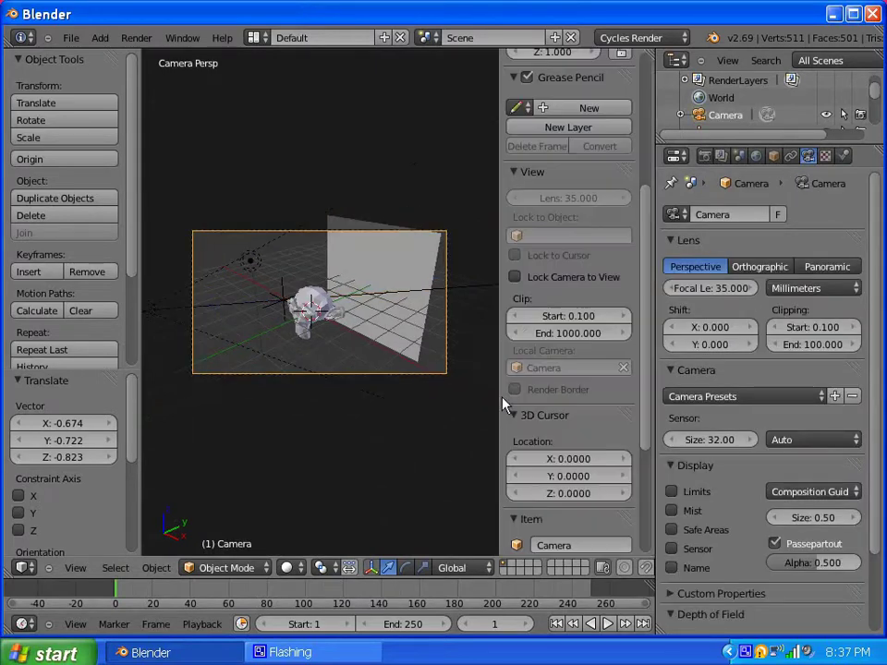
{"action": "left_click", "coordinate": [514, 277]}
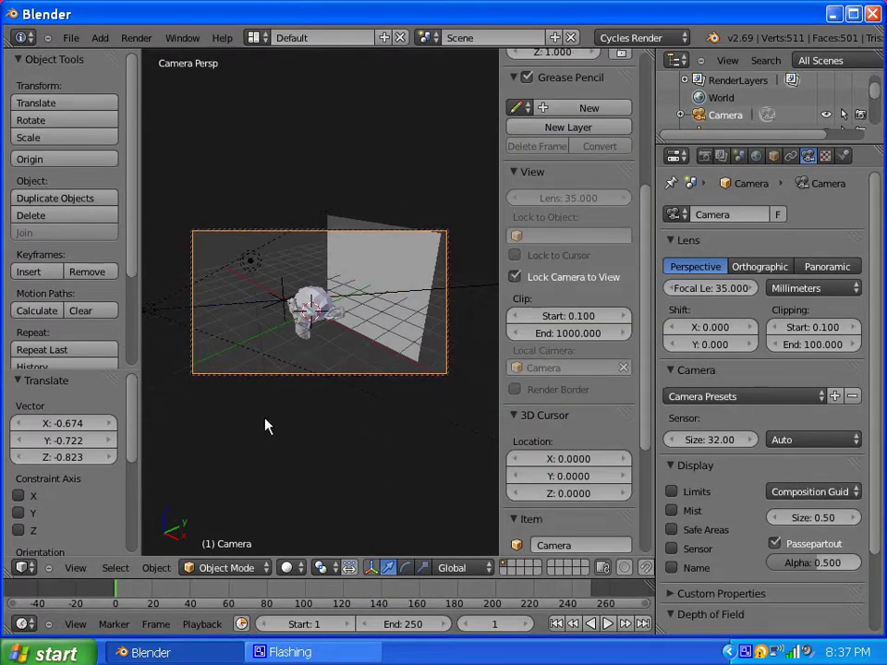
{"action": "middle_click_drag", "start_coordinate": [266, 422], "coordinate": [424, 370]}
{"action": "middle_click_drag", "start_coordinate": [399, 321], "coordinate": [355, 312]}
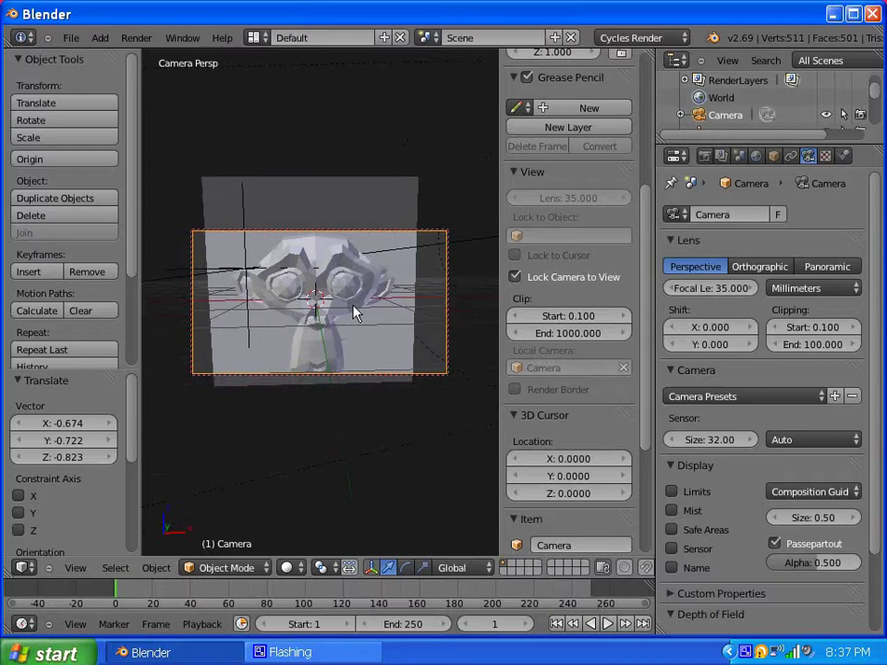
{"action": "scroll", "coordinate": [355, 314], "scroll_direction": "down", "scroll_amount": 2}
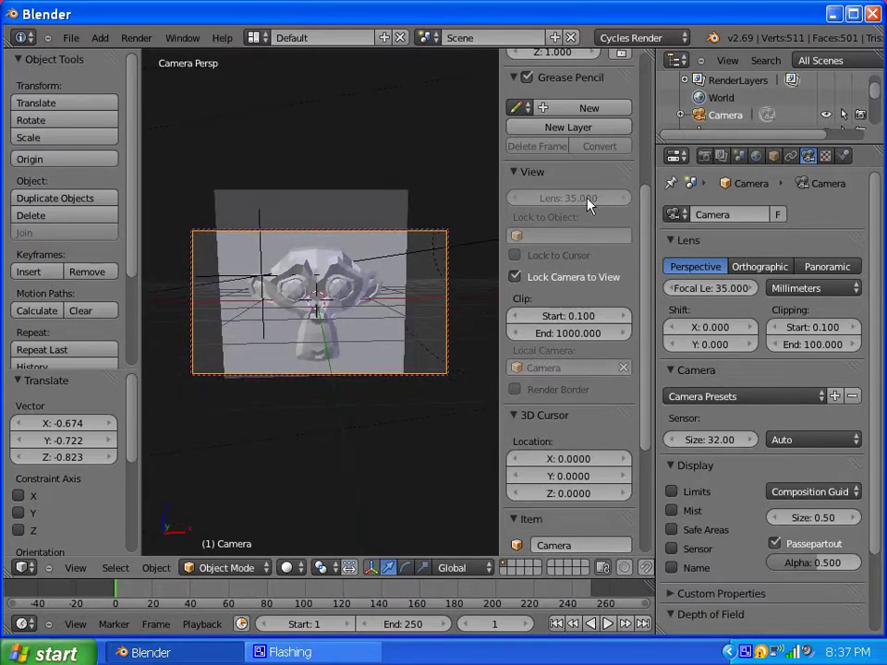
- Set the render resolution to 800 × 600 at 100%
{"action": "left_click", "coordinate": [704, 156]}
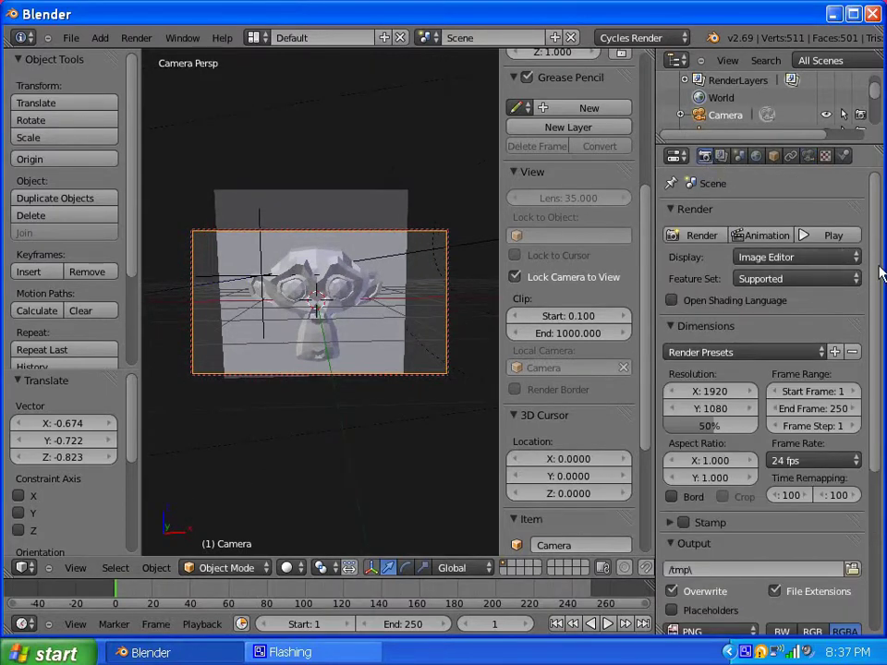
{"action": "left_click", "coordinate": [722, 397]}
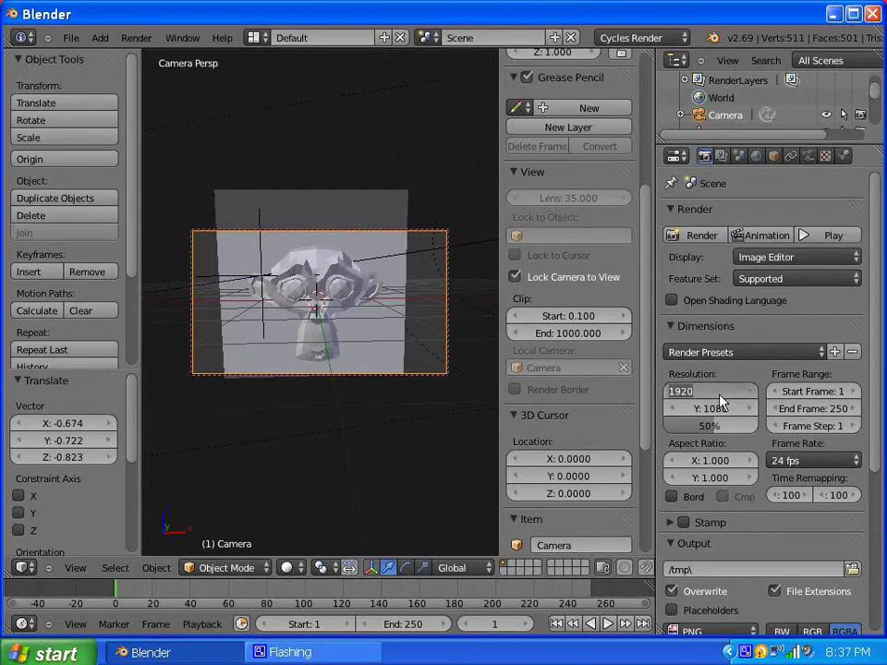
{"action": "type", "text": "800"}
{"action": "key", "text": "Tab"}
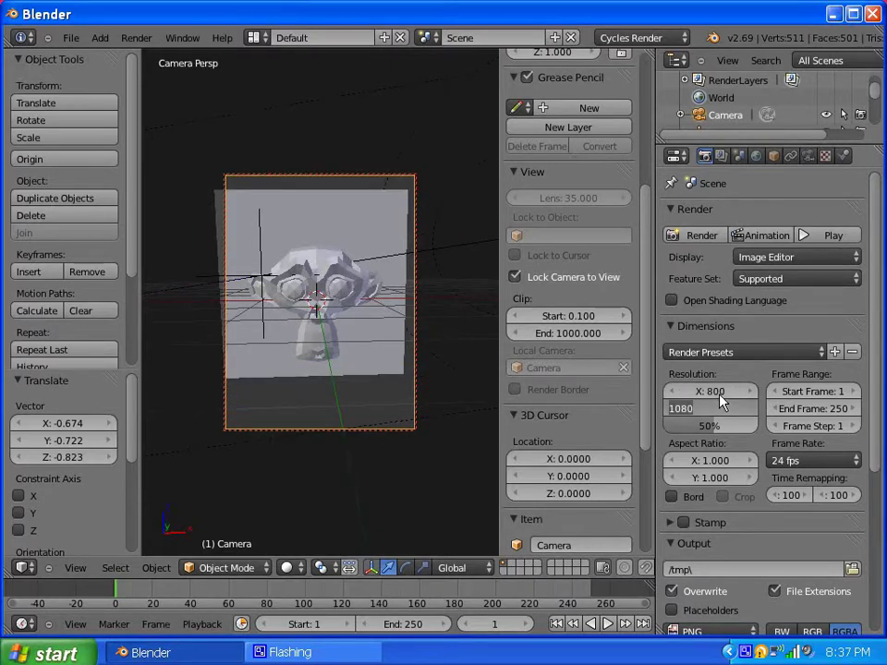
{"action": "type", "text": "600"}
{"action": "key", "text": "Return"}
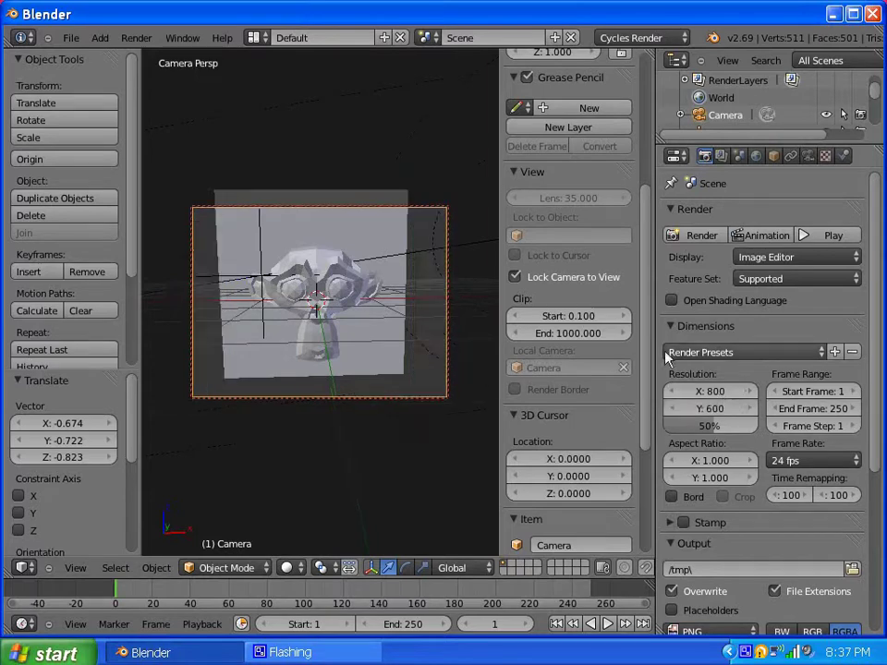
- Tilt the camera slightly, then unlock it from the view
{"action": "scroll", "coordinate": [317, 366], "scroll_direction": "up", "scroll_amount": 1}
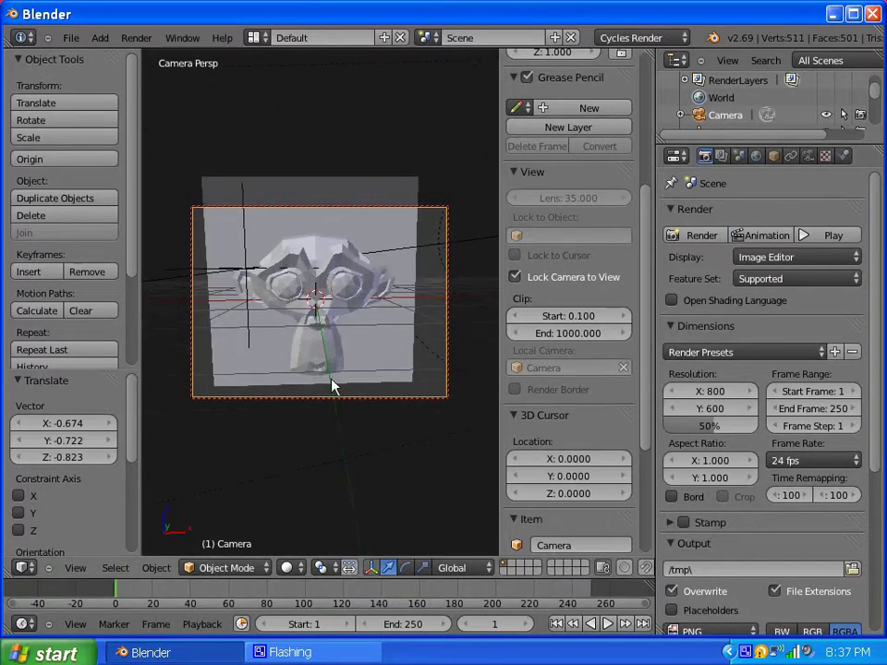
{"action": "middle_click_drag", "start_coordinate": [334, 404], "coordinate": [331, 392]}
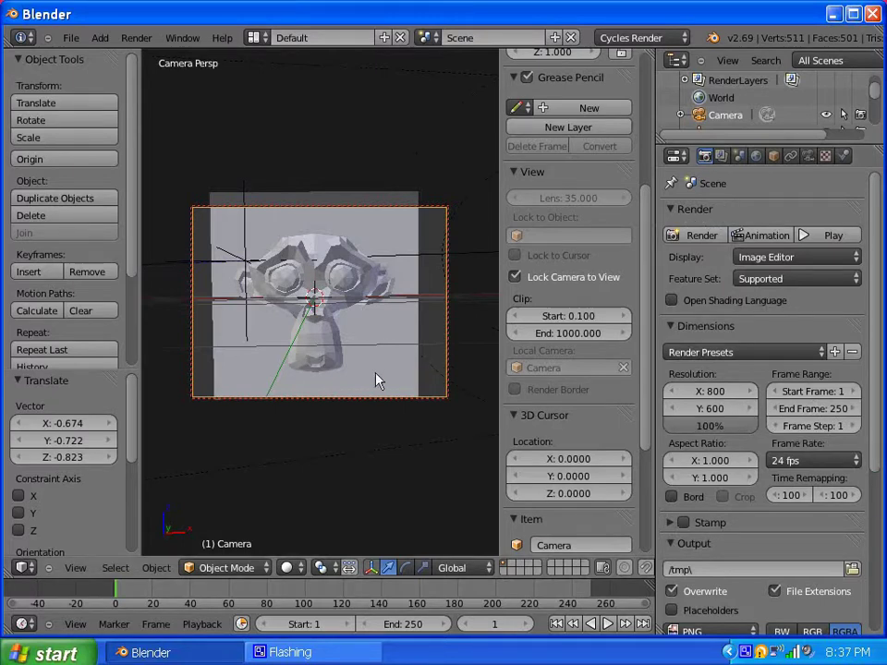
{"action": "left_click", "coordinate": [514, 277]}
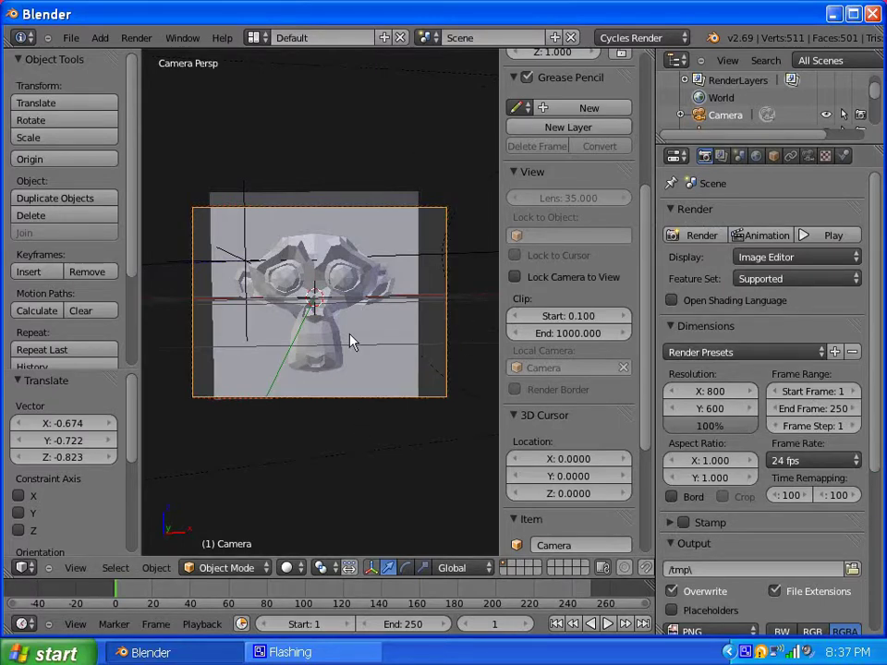
{"action": "middle_click_drag", "start_coordinate": [350, 338], "coordinate": [295, 388]}
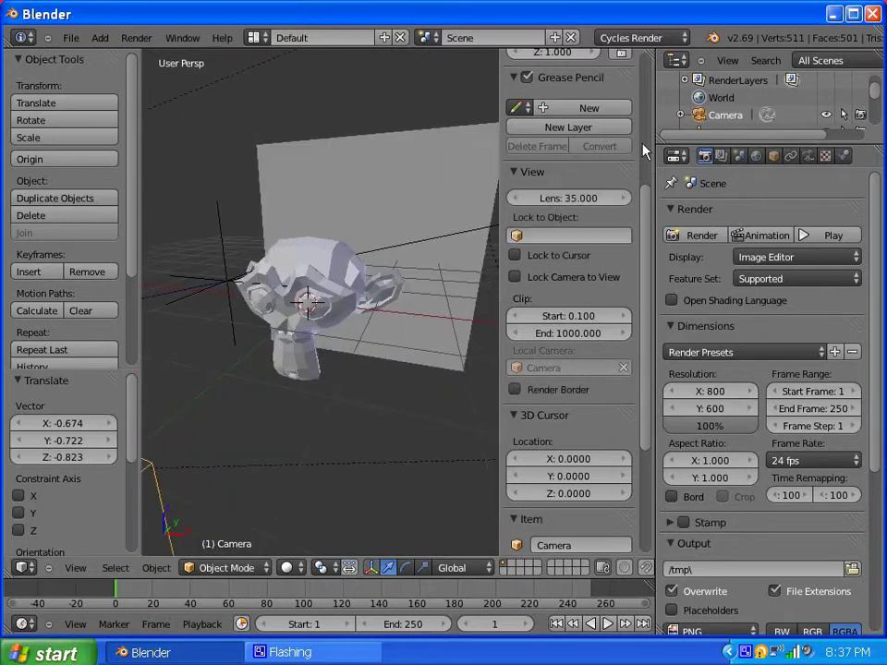
- Render the camera view of Suzanne against the glowing backdrop
{"action": "left_click", "coordinate": [702, 238]}
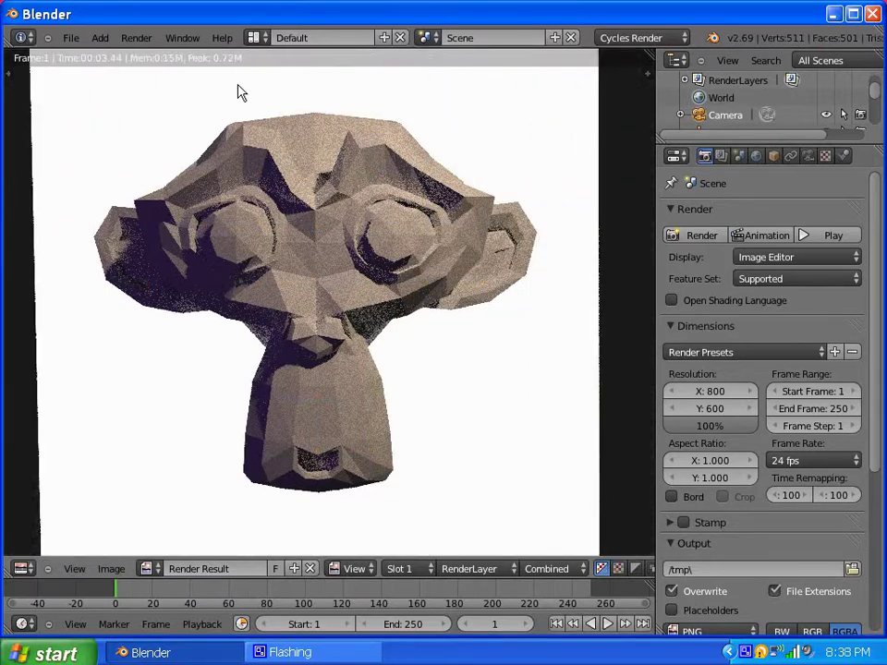
{"action": "left_click", "coordinate": [262, 41]}
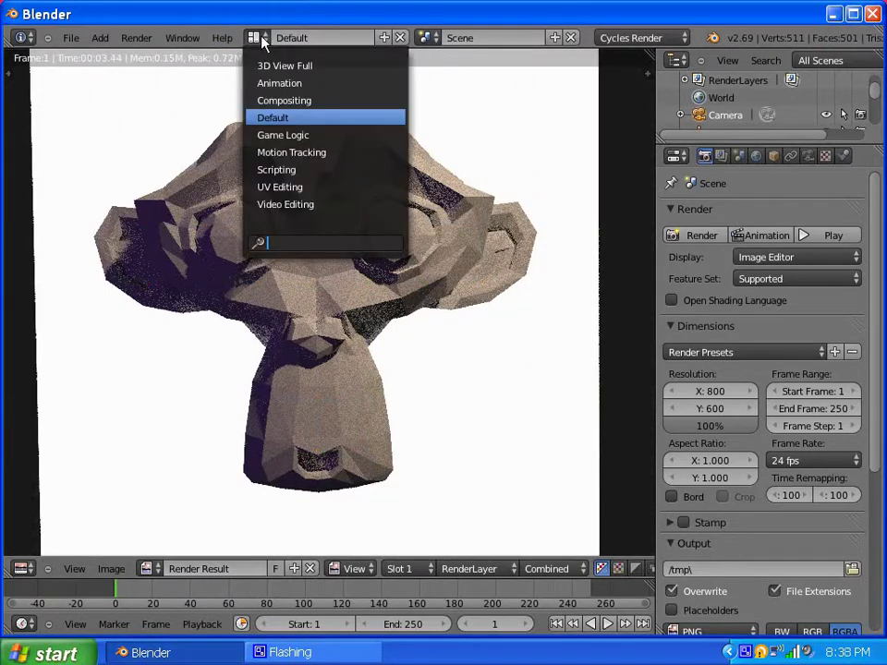
- Return to the Default layout and add a Subdivision Surface modifier to Suzanne
{"action": "left_click", "coordinate": [273, 117]}
{"action": "key", "text": "Escape"}
{"action": "right_click", "coordinate": [303, 271]}
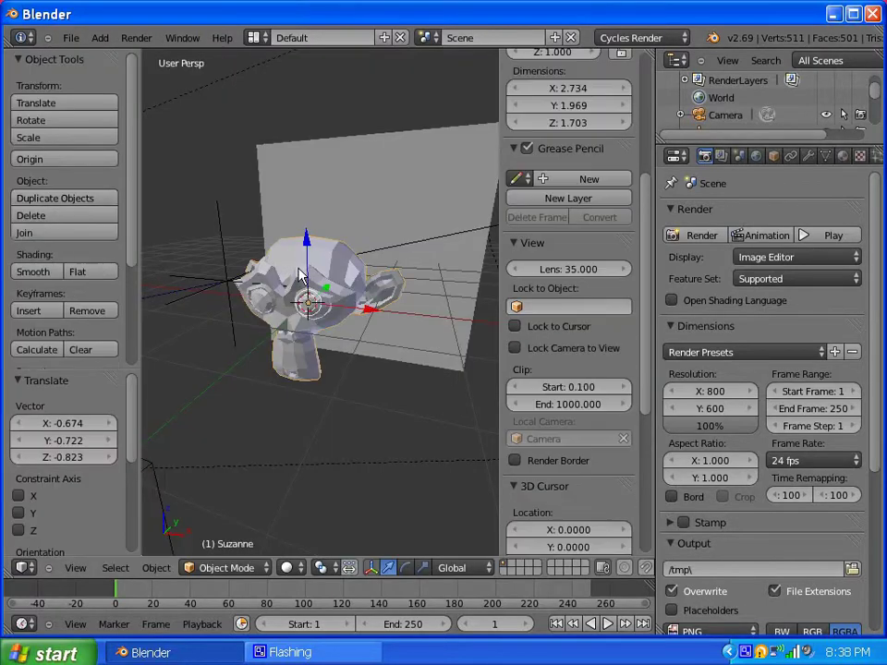
{"action": "left_click", "coordinate": [809, 157]}
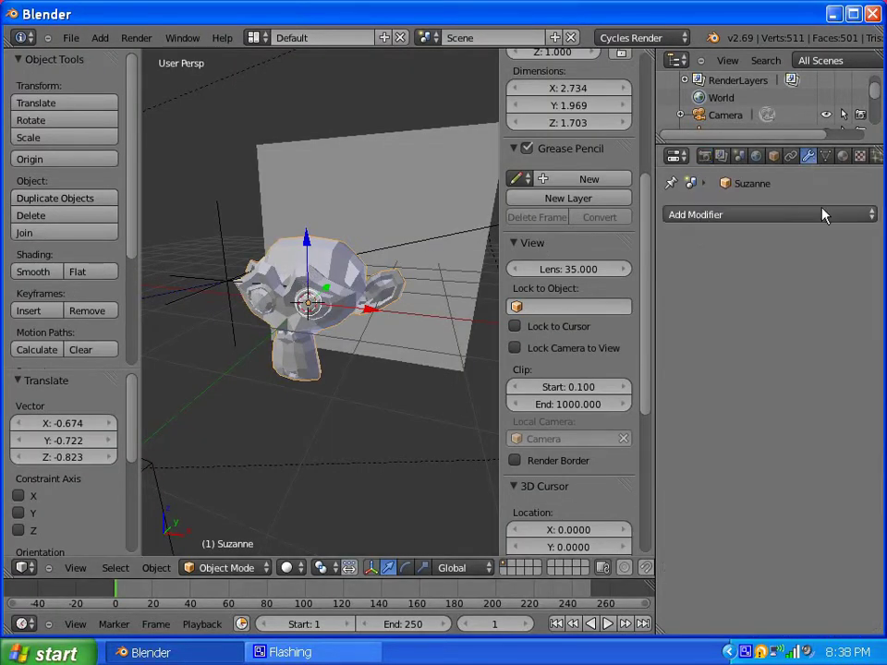
{"action": "left_click", "coordinate": [823, 214]}
{"action": "left_click", "coordinate": [501, 503]}
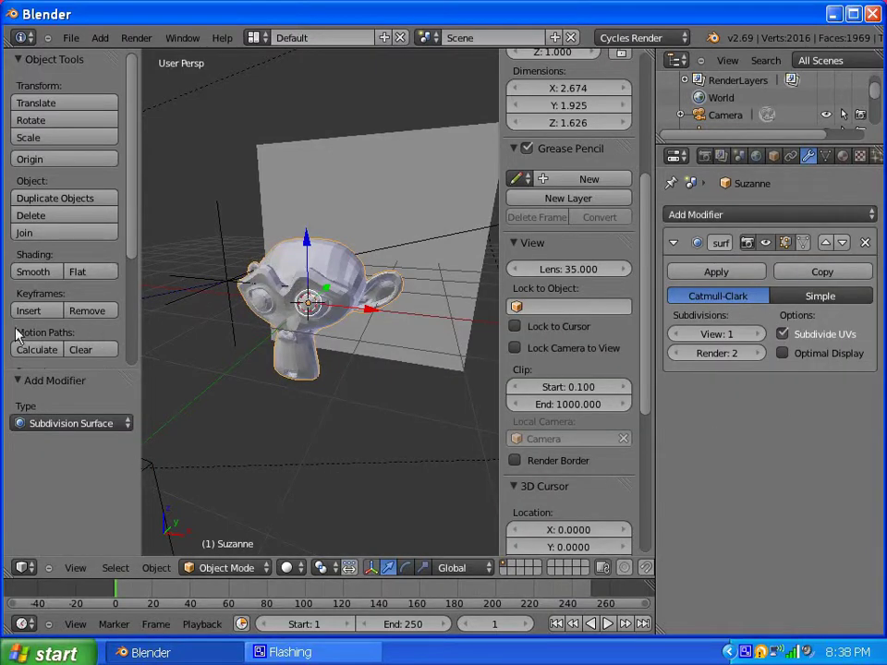
- Smooth-shade Suzanne and render the current frame in Cycles
{"action": "left_click", "coordinate": [33, 271]}
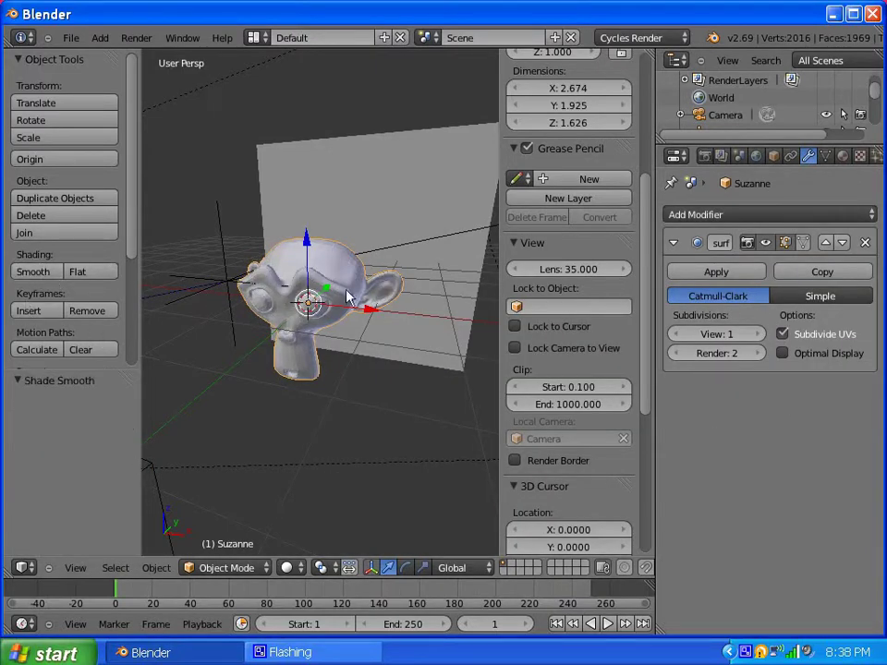
{"action": "left_click", "coordinate": [707, 157]}
{"action": "left_click", "coordinate": [699, 234]}
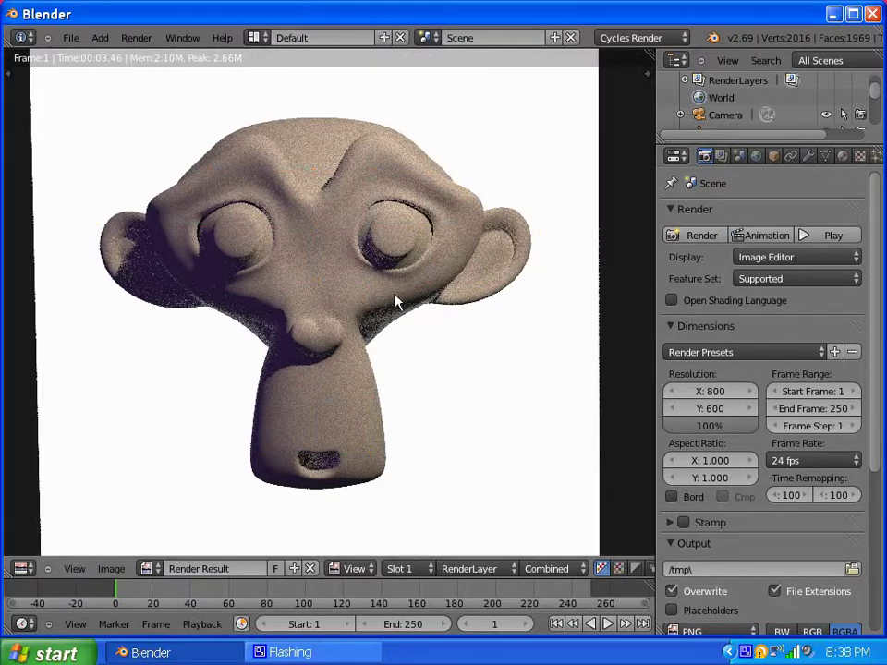
- Return to object mode, hide the sidebar, and render the smoothed Suzanne again
{"action": "key", "text": "Escape"}
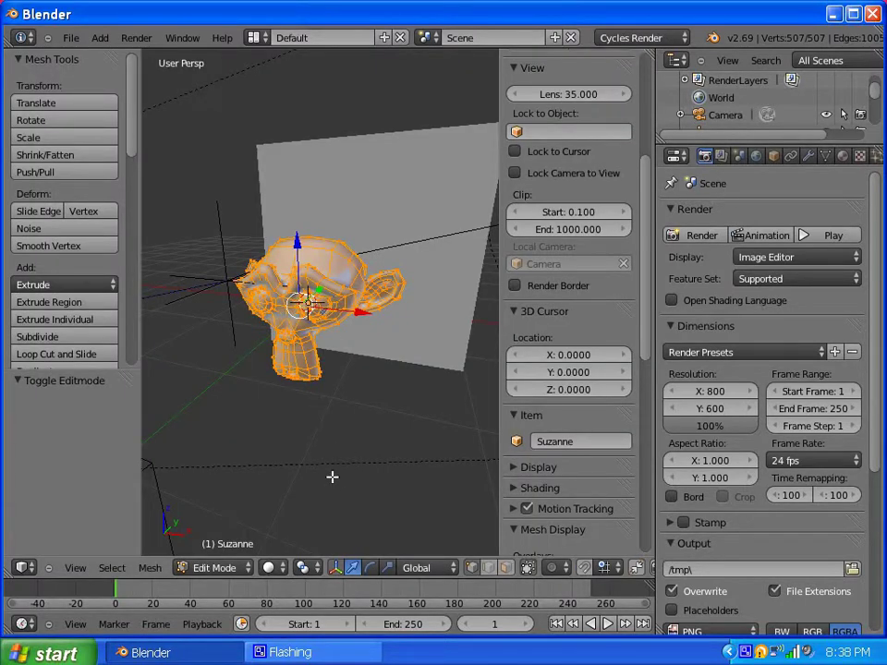
{"action": "key", "text": "Tab"}
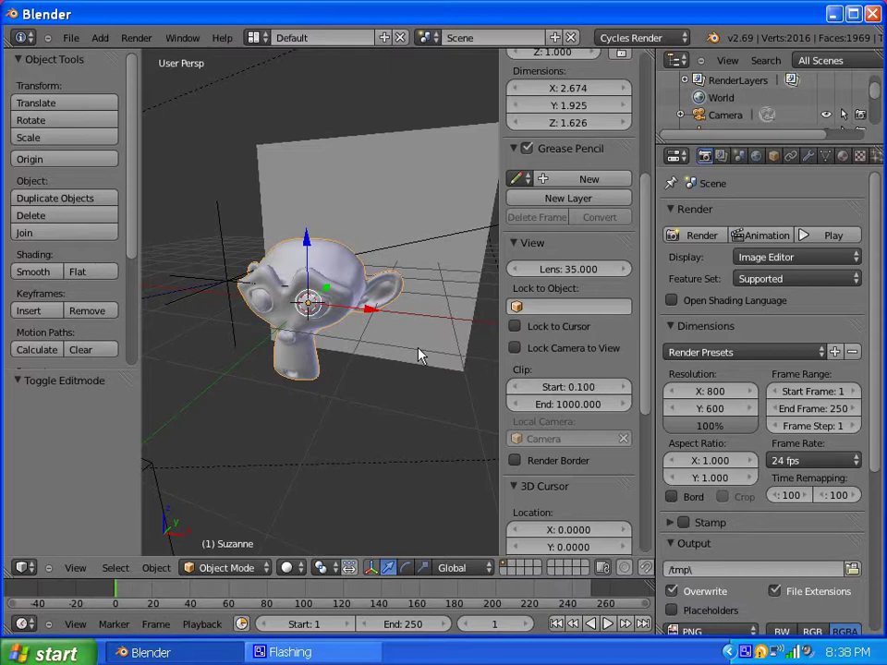
{"action": "key", "text": "n"}
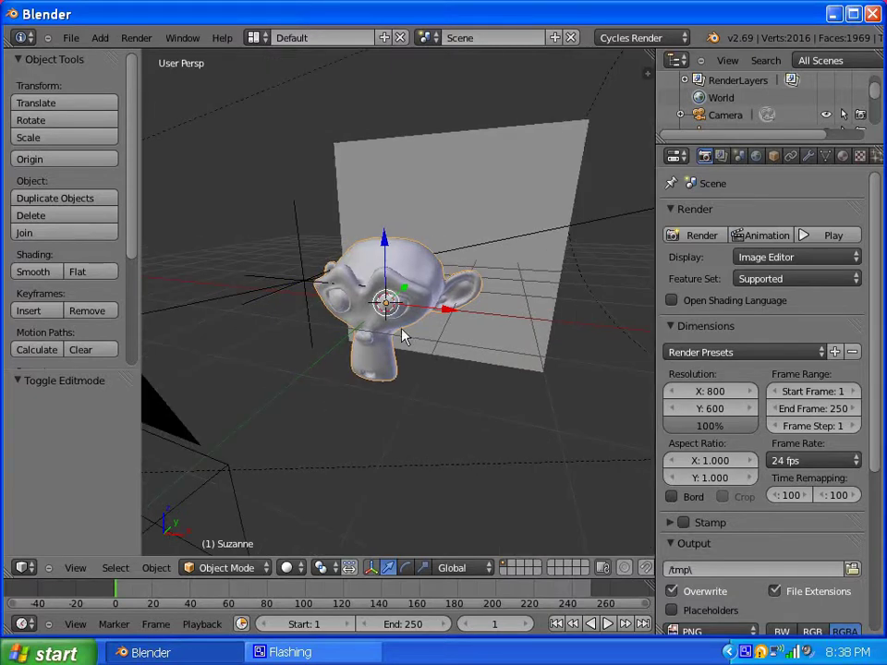
{"action": "scroll", "coordinate": [473, 265], "scroll_direction": "down", "scroll_amount": 3}
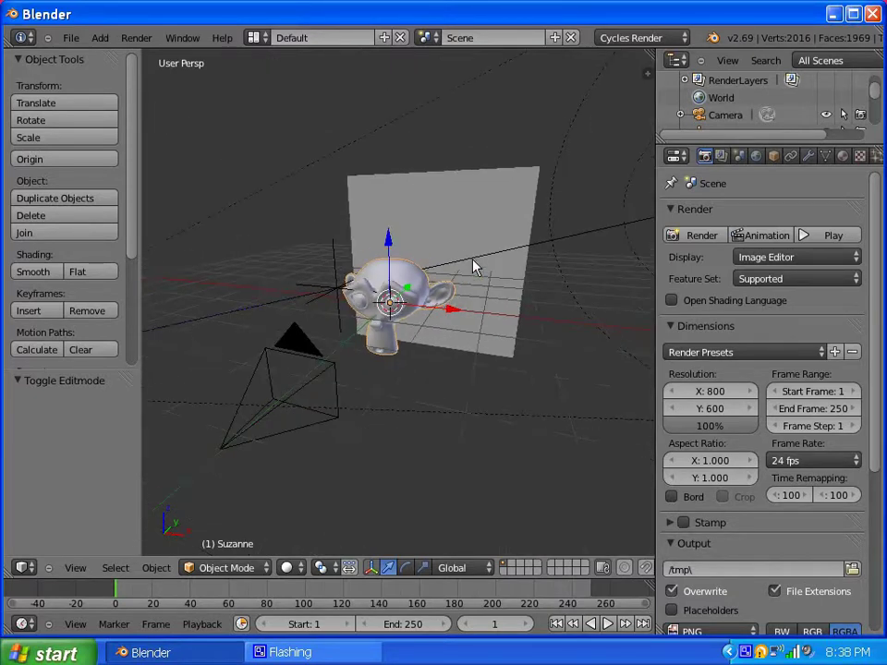
{"action": "scroll", "coordinate": [473, 262], "scroll_direction": "up", "scroll_amount": 3}
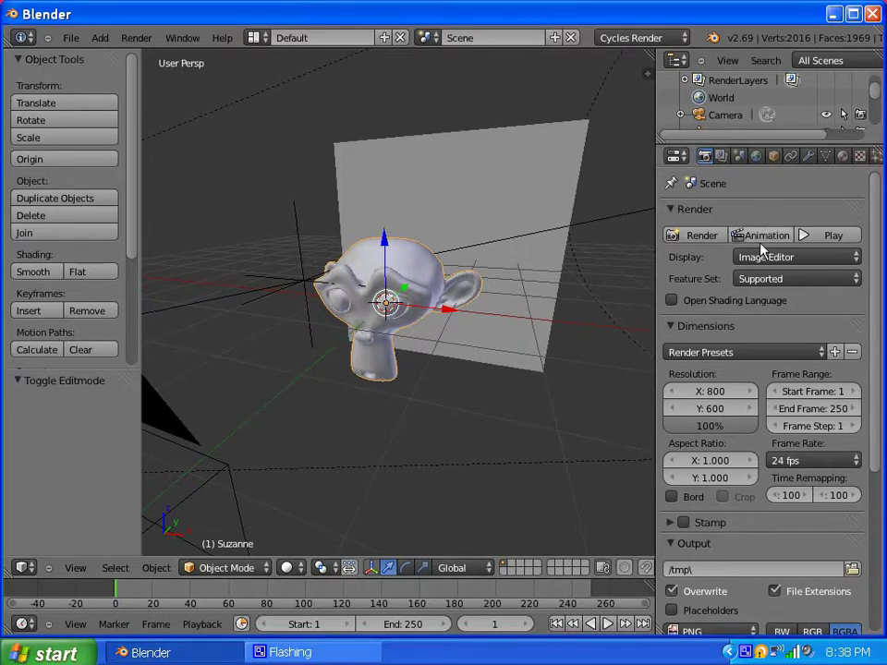
{"action": "left_click", "coordinate": [701, 235]}
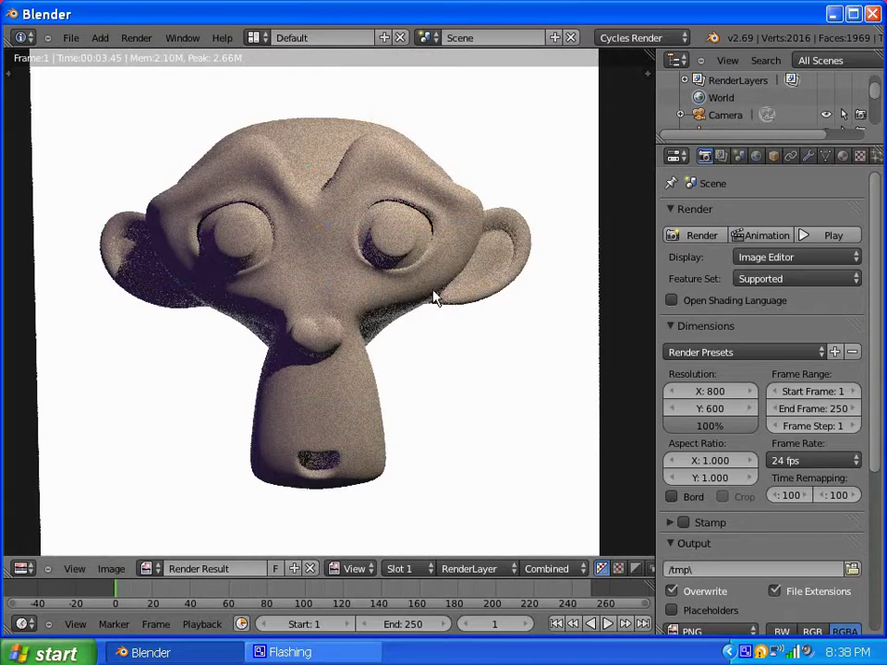
- Close the render result and orbit the scene to another angle
{"action": "key", "text": "Escape"}
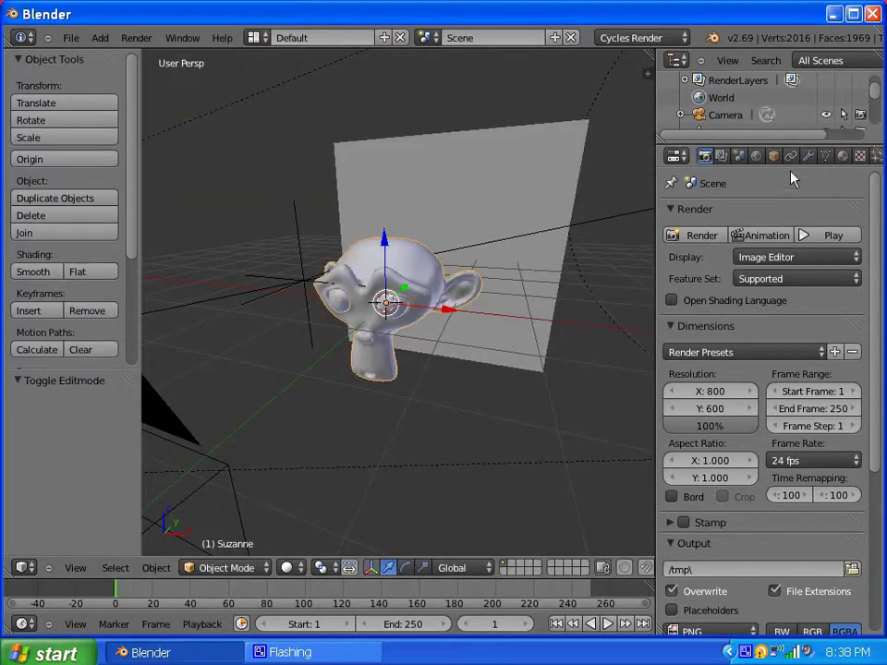
{"action": "left_click_drag", "start_coordinate": [873, 407], "coordinate": [859, 554]}
{"action": "middle_click_drag", "start_coordinate": [433, 439], "coordinate": [467, 352]}
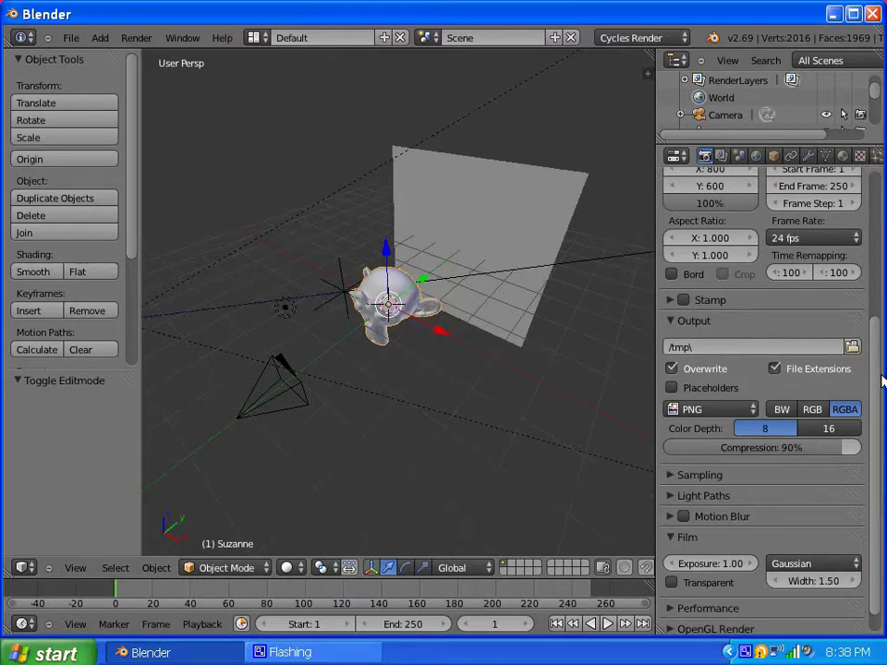
- Apply the Full Global Illumination integrator preset under Light Paths
{"action": "scroll", "coordinate": [882, 381], "scroll_direction": "up", "scroll_amount": 6}
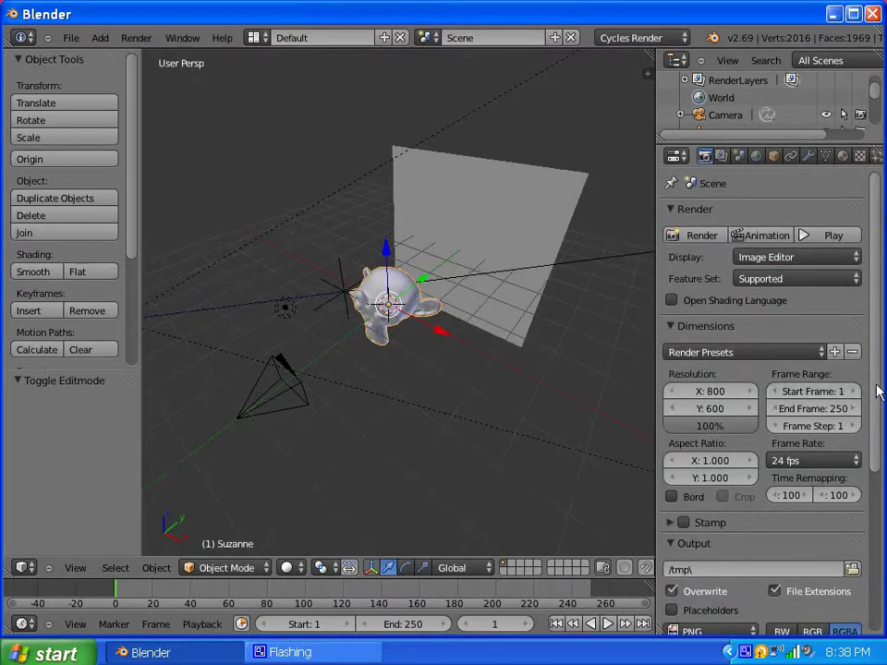
{"action": "scroll", "coordinate": [878, 392], "scroll_direction": "down", "scroll_amount": 6}
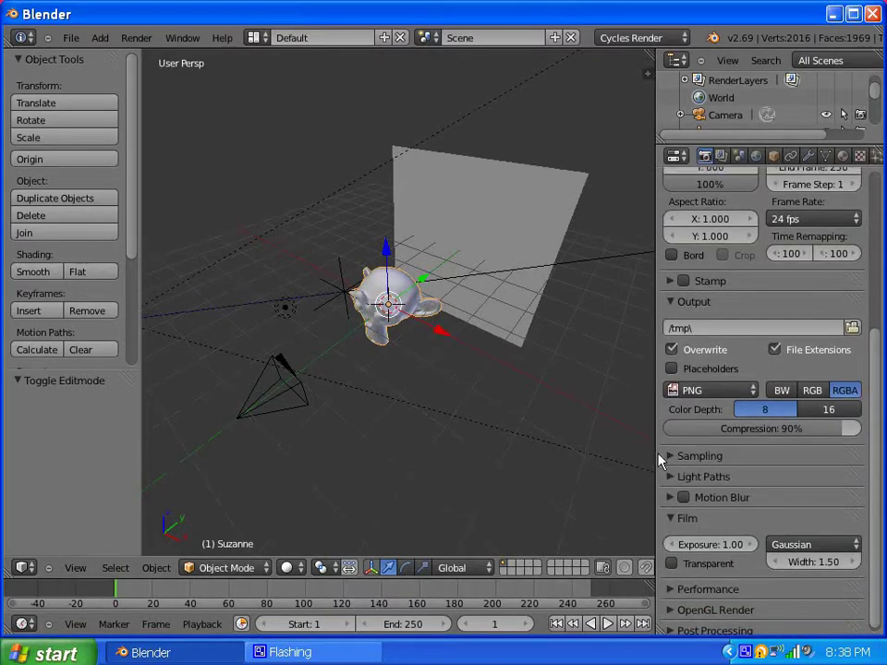
{"action": "left_click", "coordinate": [675, 477]}
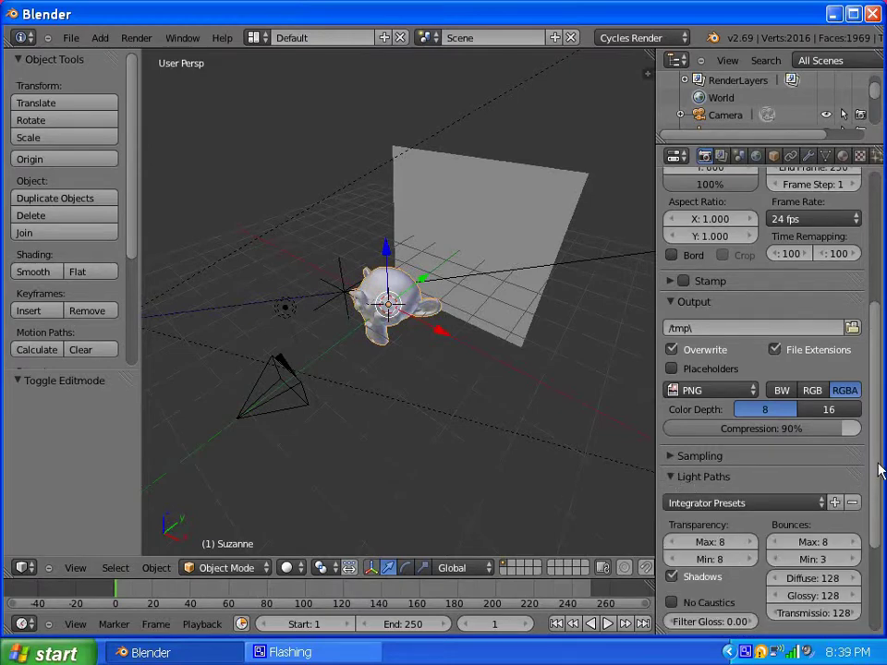
{"action": "scroll", "coordinate": [878, 469], "scroll_direction": "down", "scroll_amount": 4}
{"action": "left_click", "coordinate": [760, 347]}
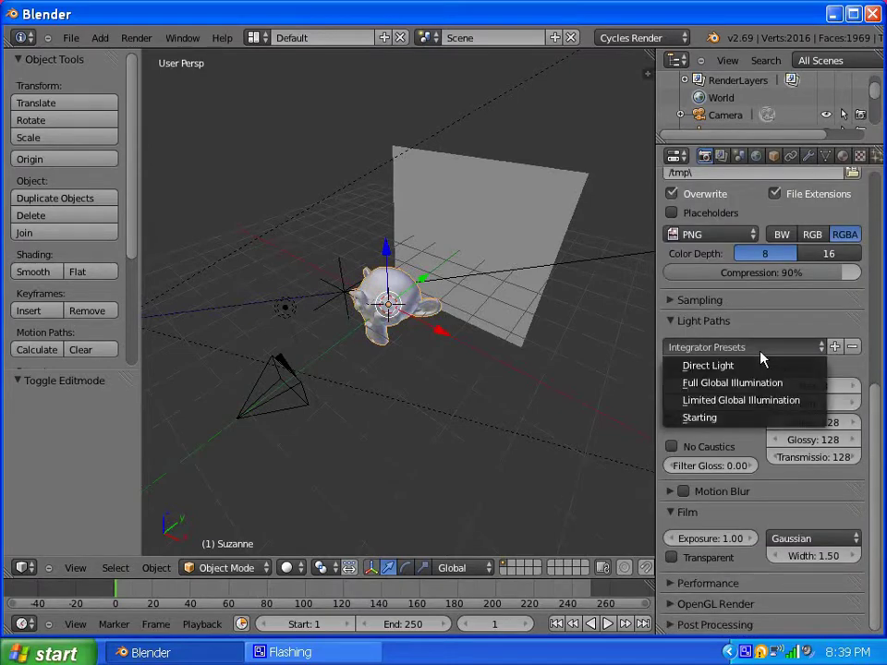
{"action": "left_click", "coordinate": [752, 383]}
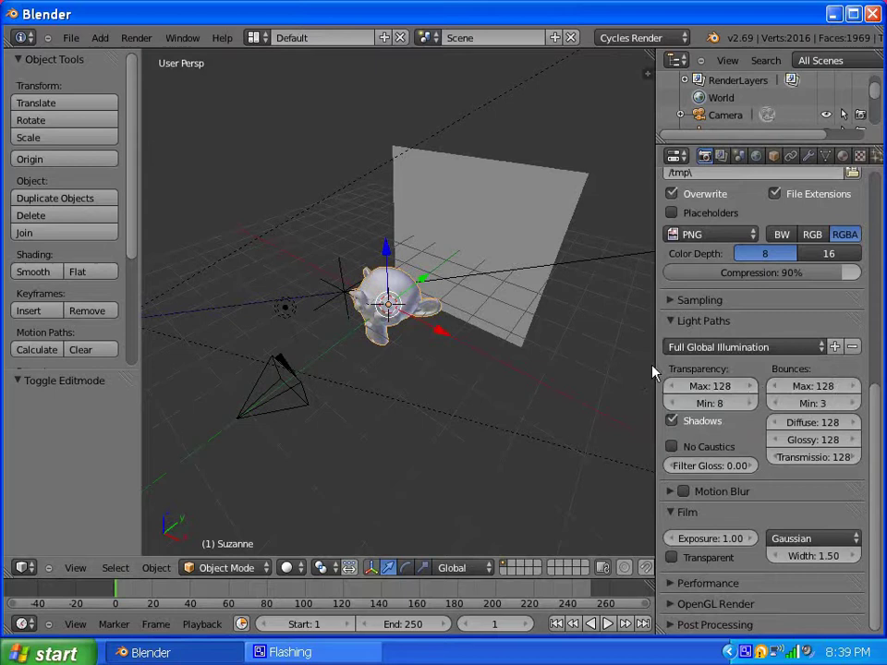
- Set Filter Glossy to 0.12
{"action": "left_click_drag", "start_coordinate": [750, 471], "coordinate": [662, 478]}
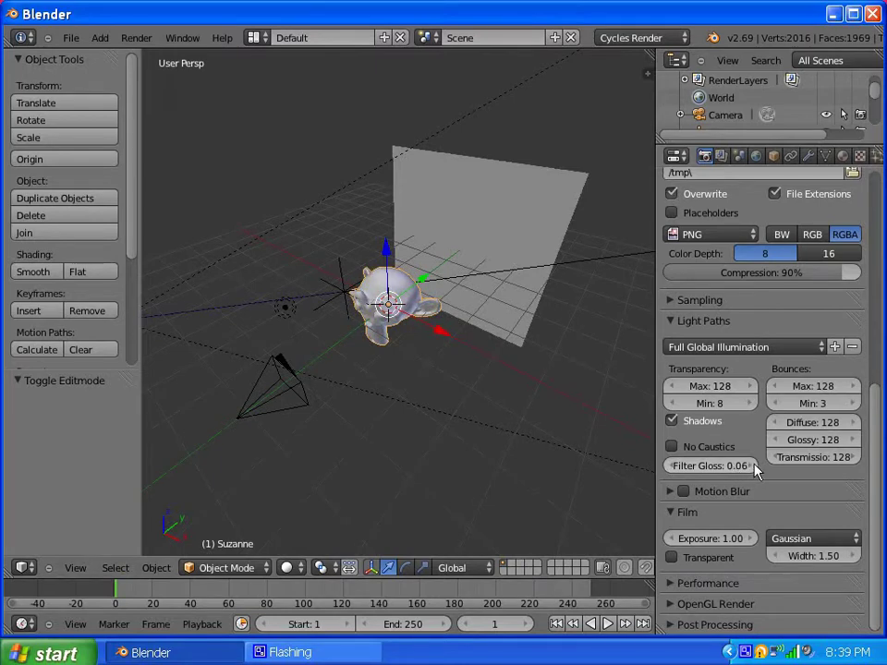
{"action": "left_click_drag", "start_coordinate": [756, 471], "coordinate": [751, 469]}
{"action": "left_click_drag", "start_coordinate": [683, 465], "coordinate": [882, 467]}
{"action": "scroll", "coordinate": [883, 498], "scroll_direction": "up", "scroll_amount": 10}
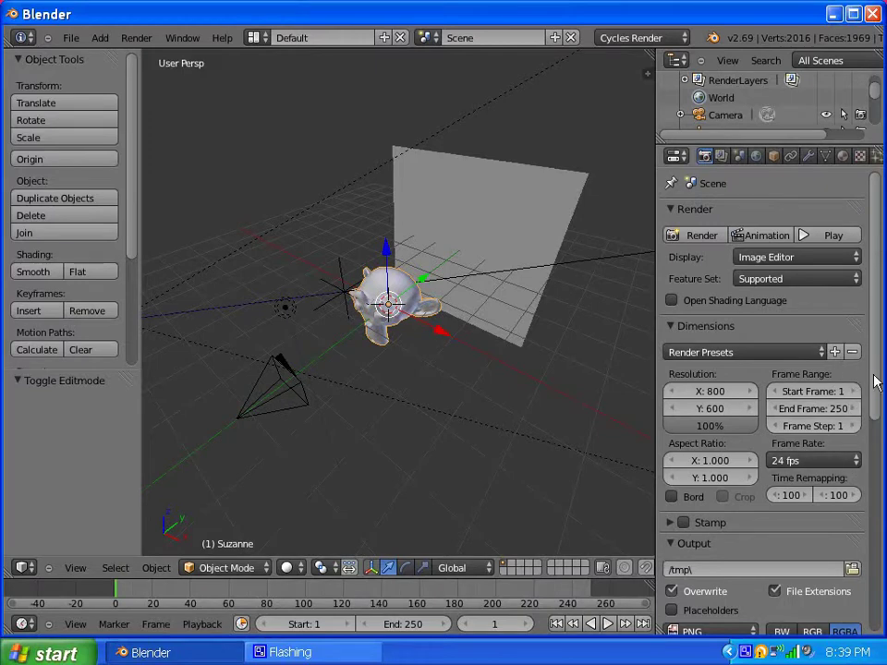
{"action": "left_click_drag", "start_coordinate": [882, 377], "coordinate": [880, 550]}
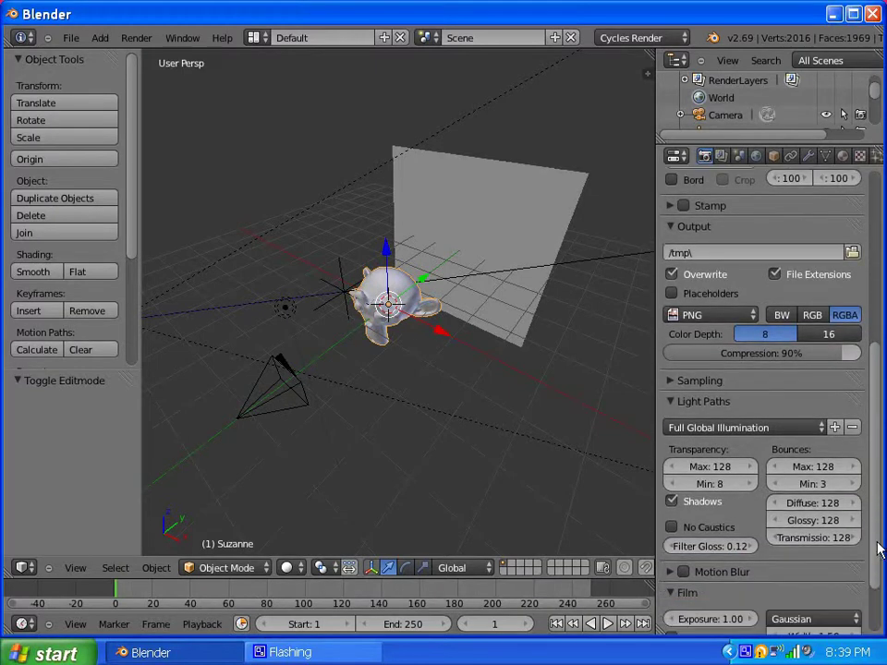
- Set Performance tiles to 48 × 48 and use a fixed render thread count
{"action": "left_click", "coordinate": [670, 401]}
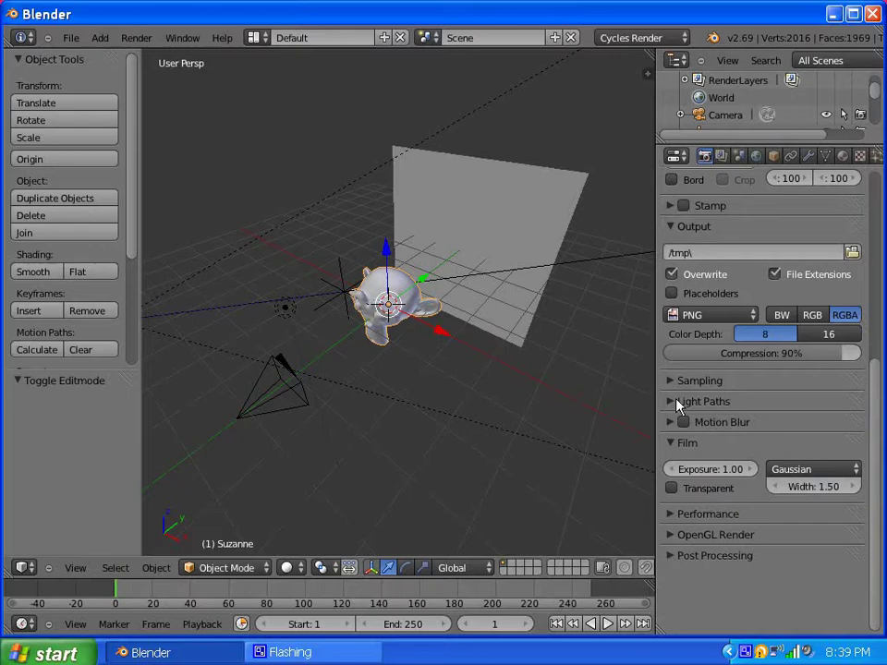
{"action": "left_click", "coordinate": [672, 515]}
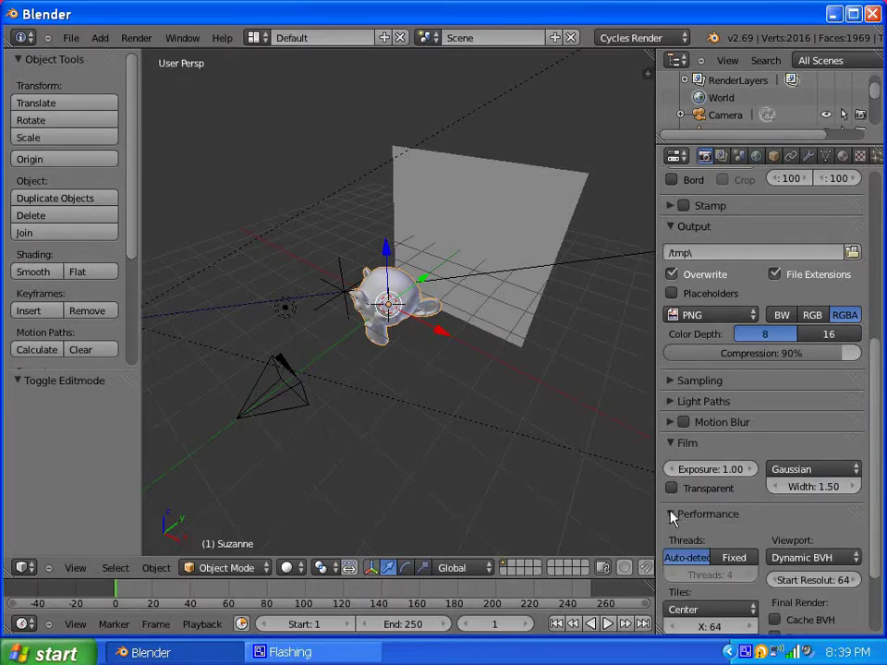
{"action": "scroll", "coordinate": [730, 499], "scroll_direction": "down", "scroll_amount": 5}
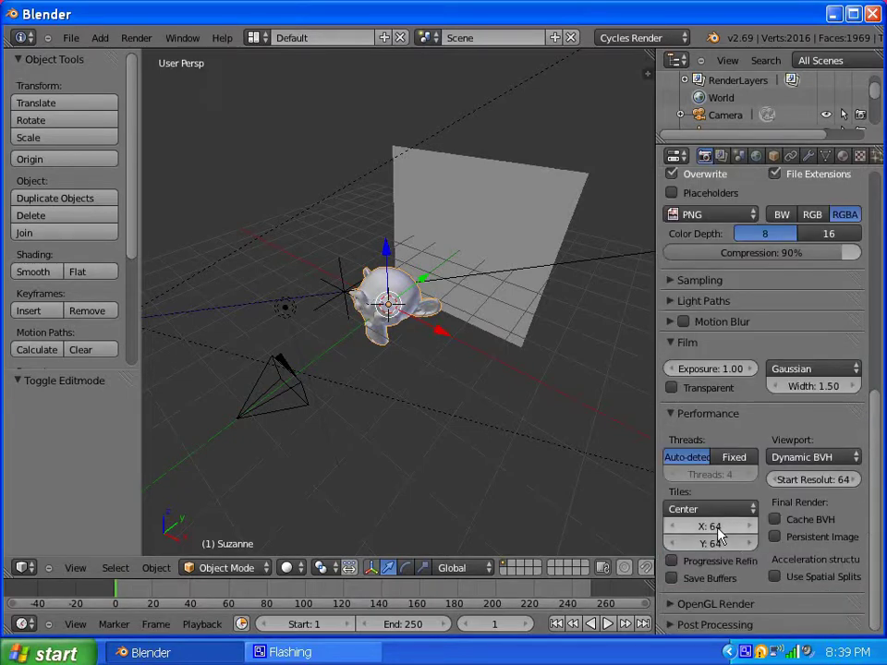
{"action": "left_click", "coordinate": [718, 526]}
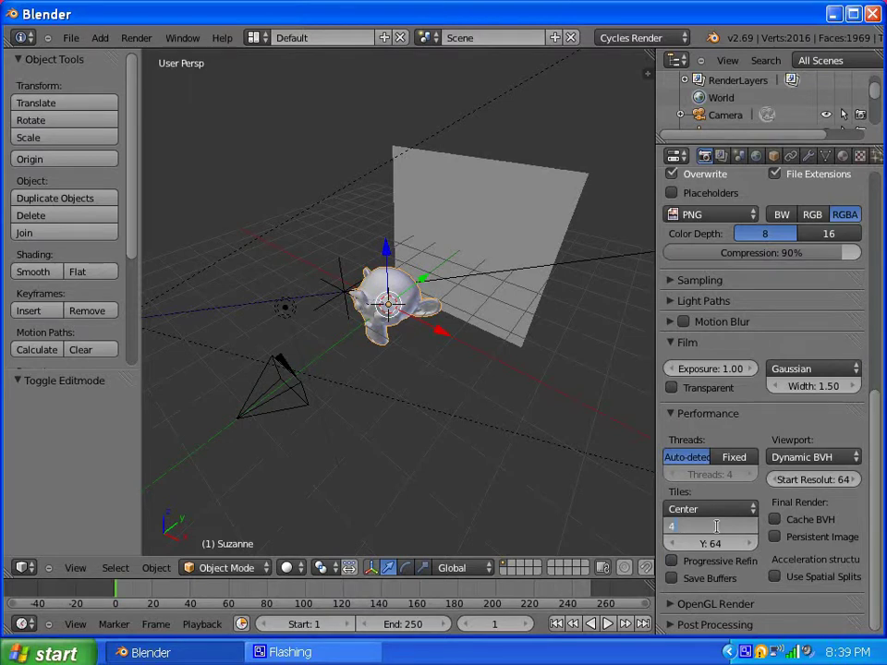
{"action": "type", "text": "48"}
{"action": "key", "text": "Return"}
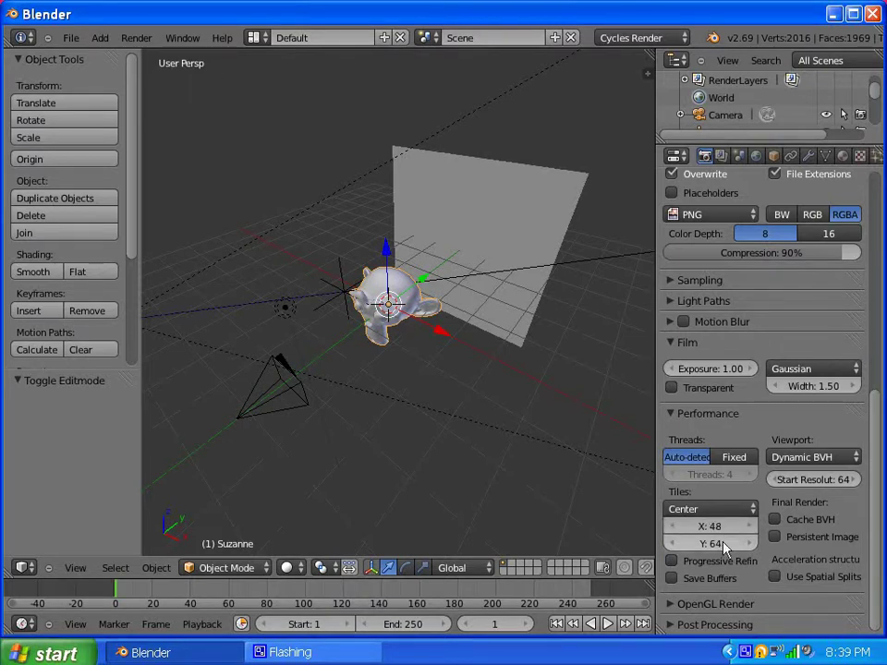
{"action": "left_click", "coordinate": [723, 544]}
{"action": "type", "text": "48"}
{"action": "key", "text": "Return"}
{"action": "left_click", "coordinate": [732, 458]}
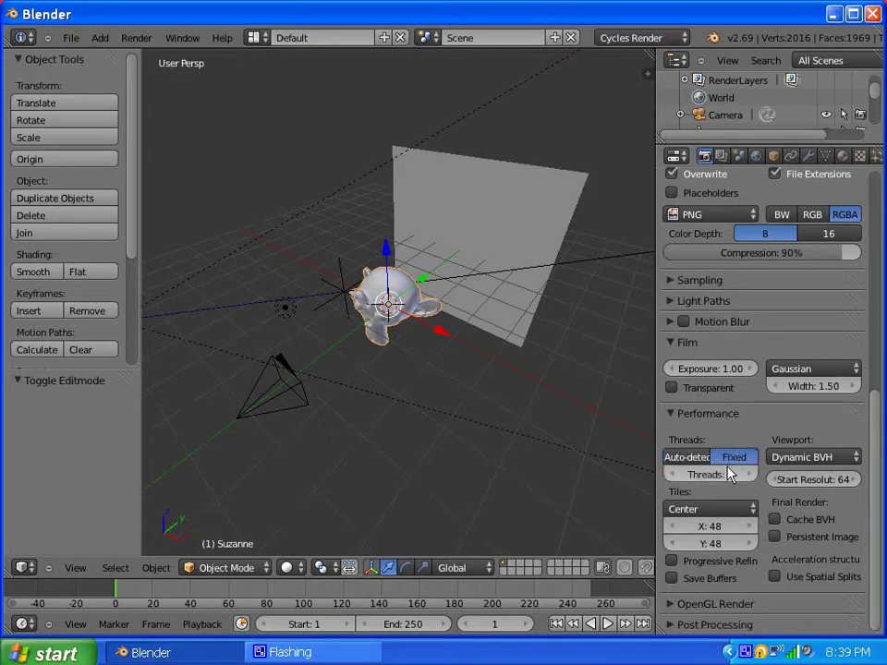
{"action": "left_click", "coordinate": [667, 459]}
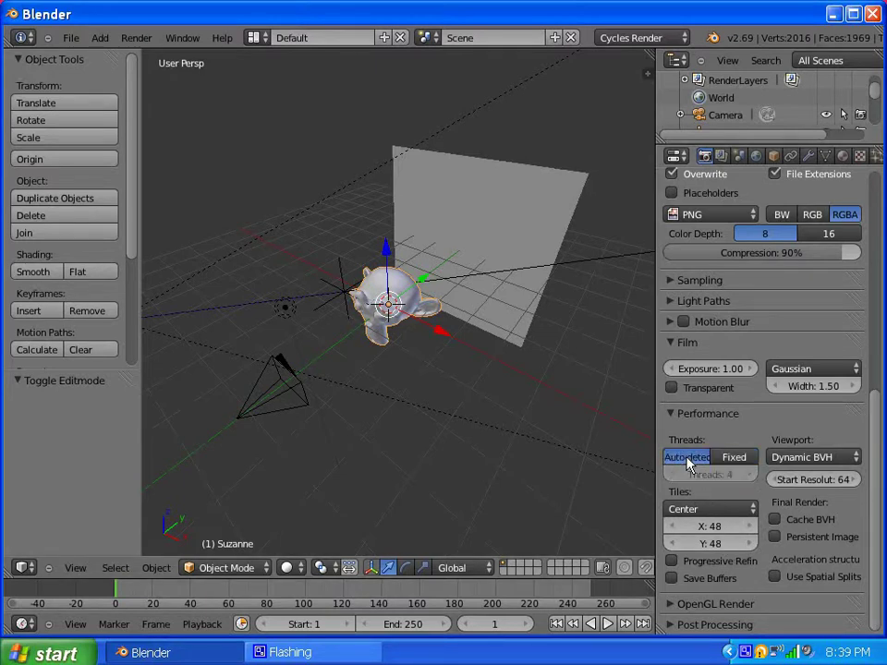
{"action": "left_click", "coordinate": [734, 458]}
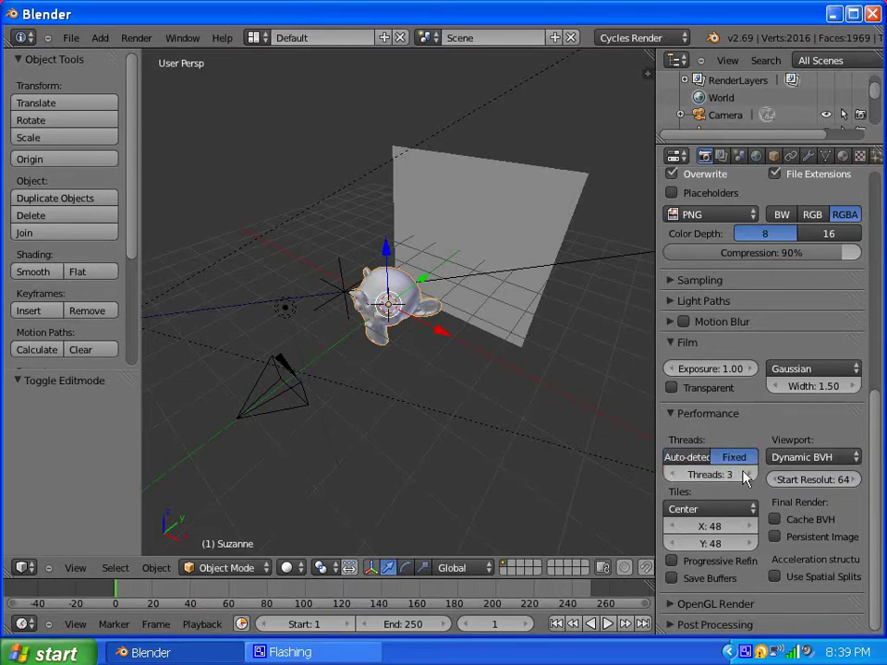
- Set Cycles render samples to 60, keeping preview samples at 10
{"action": "scroll", "coordinate": [831, 480], "scroll_direction": "up", "scroll_amount": 10}
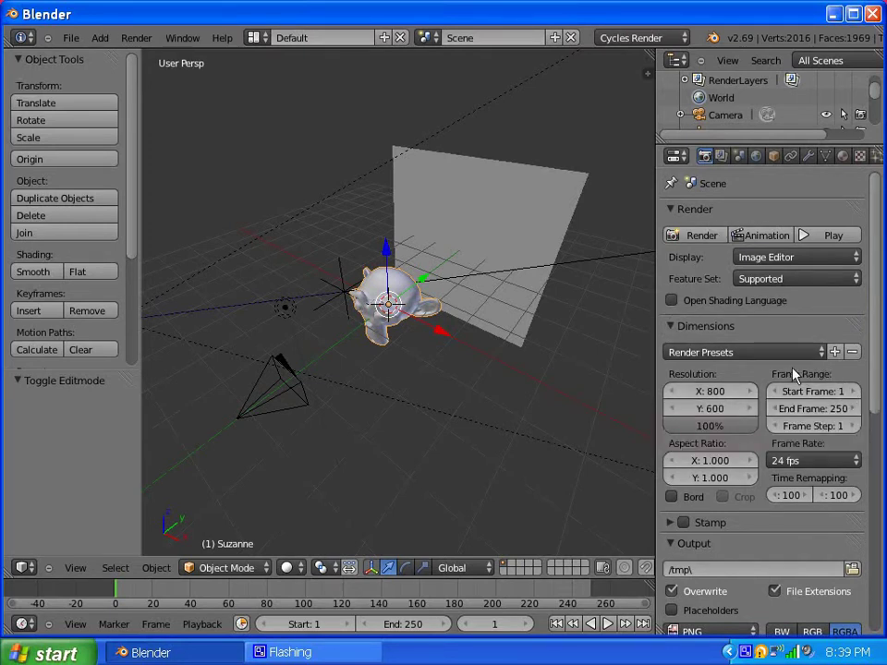
{"action": "left_click", "coordinate": [677, 329]}
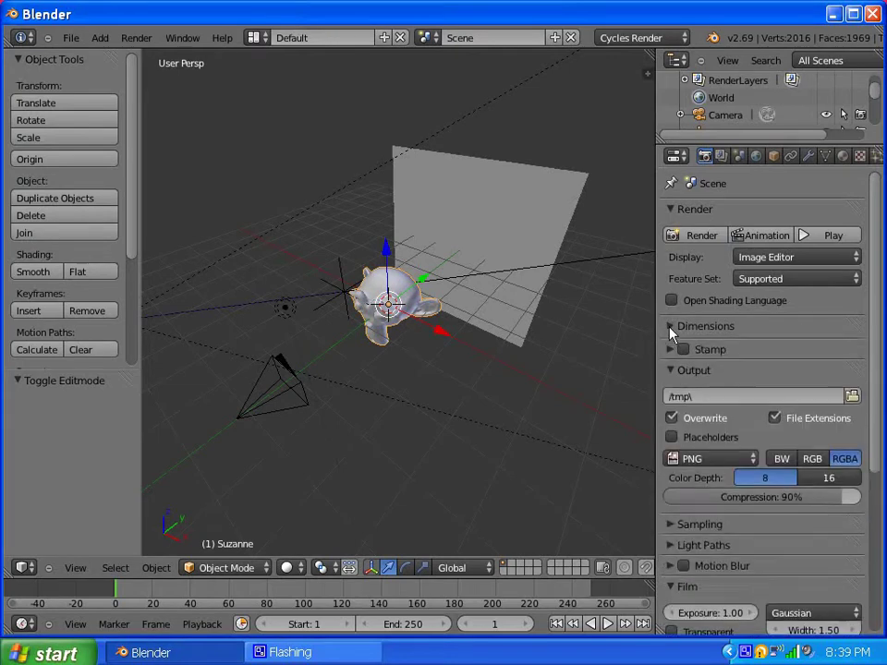
{"action": "left_click", "coordinate": [674, 522]}
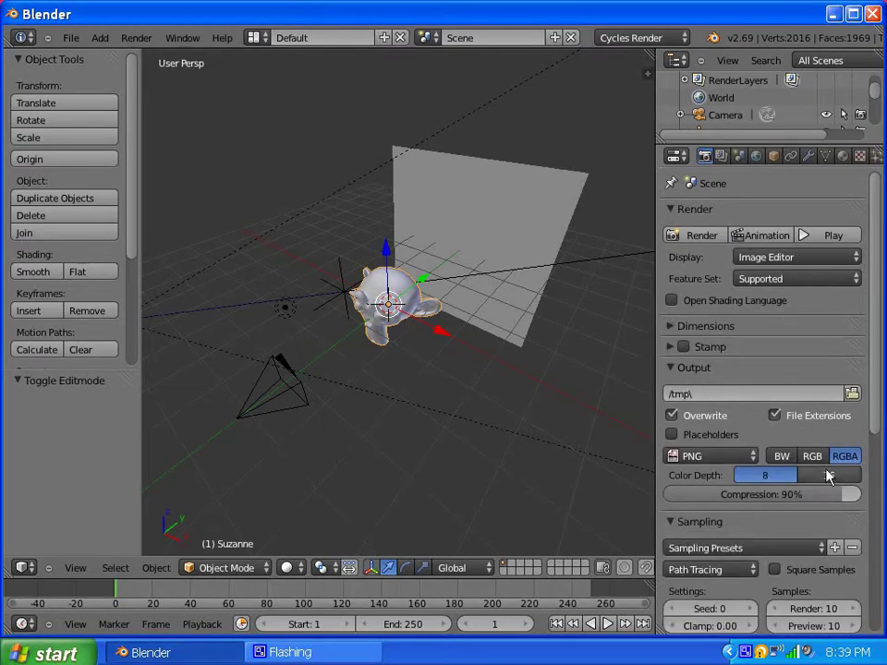
{"action": "scroll", "coordinate": [883, 496], "scroll_direction": "down", "scroll_amount": 4}
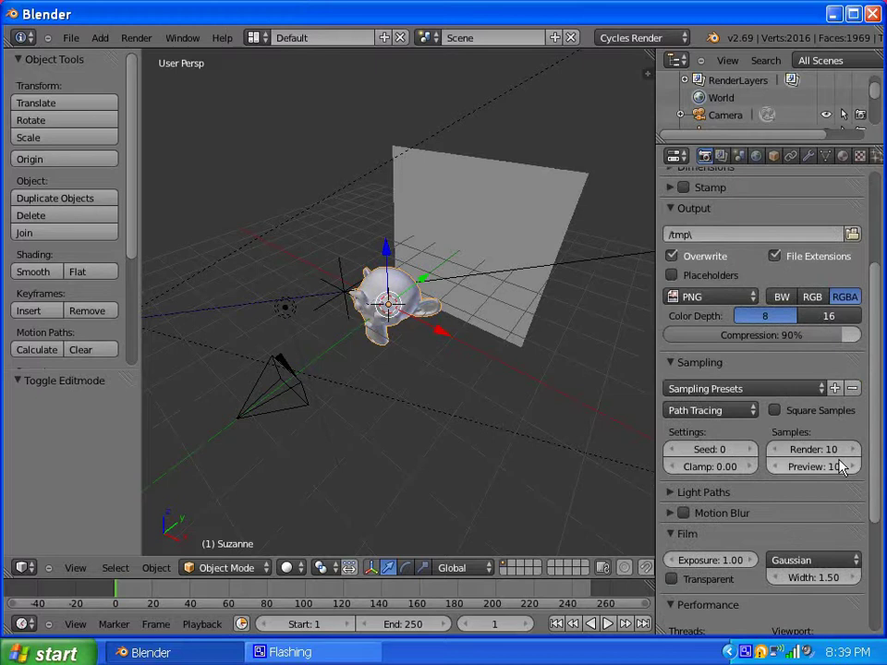
{"action": "left_click_drag", "start_coordinate": [831, 453], "coordinate": [837, 457]}
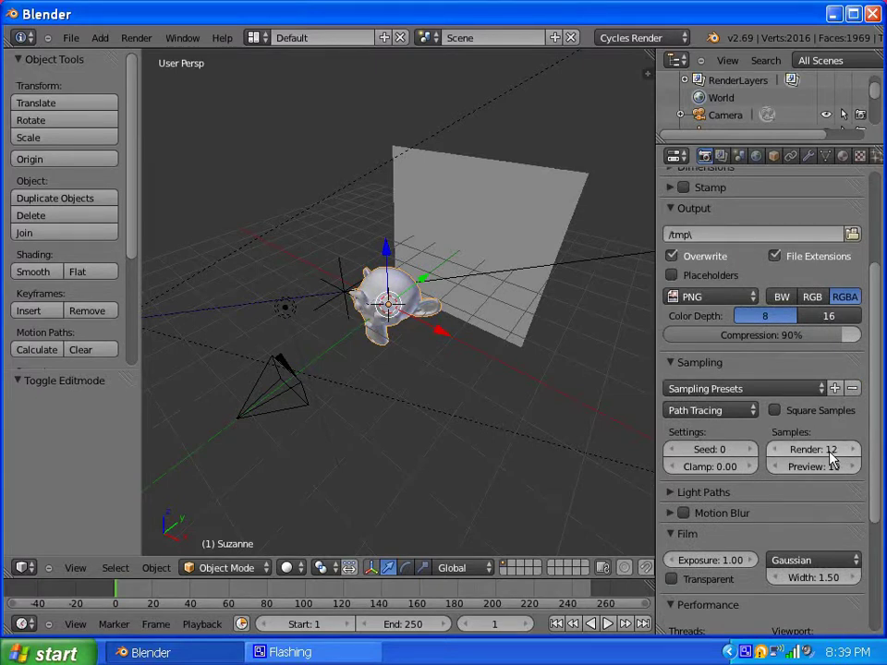
{"action": "left_click", "coordinate": [829, 453]}
{"action": "type", "text": "60"}
{"action": "key", "text": "Return"}
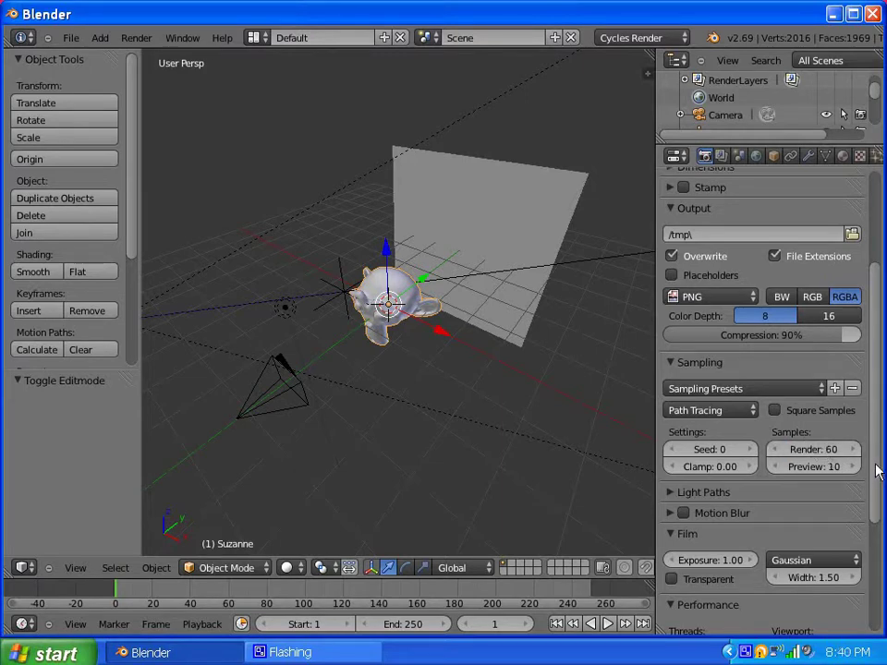
{"action": "scroll", "coordinate": [868, 462], "scroll_direction": "up", "scroll_amount": 5}
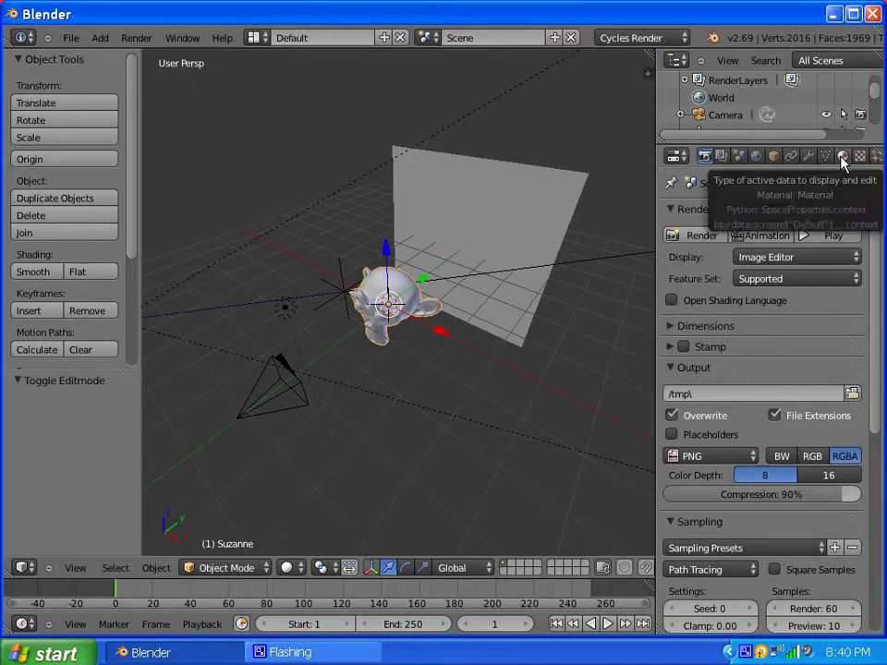
- Switch to the Compositing layout and show the material's shader nodes
{"action": "left_click", "coordinate": [254, 37]}
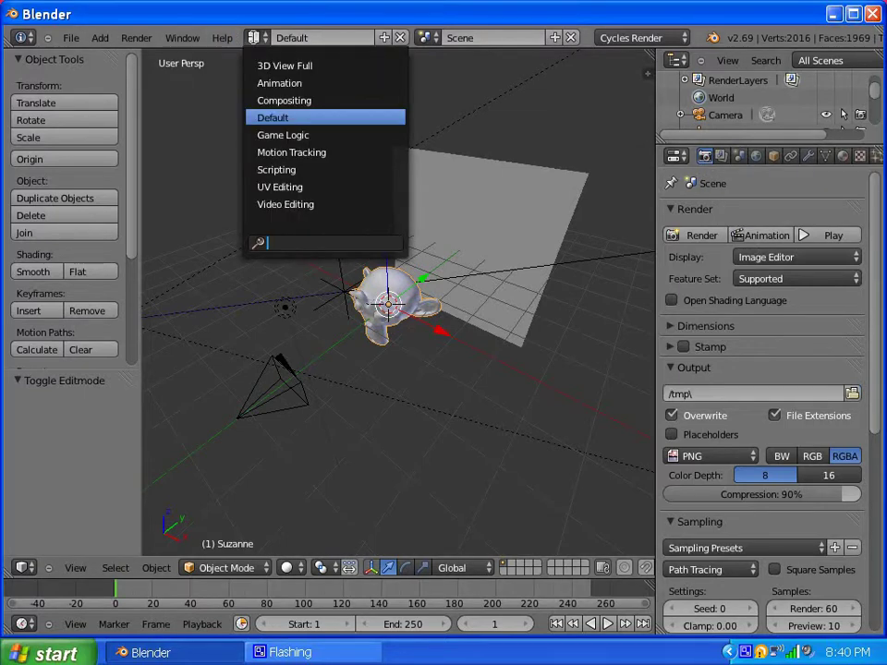
{"action": "left_click", "coordinate": [277, 97]}
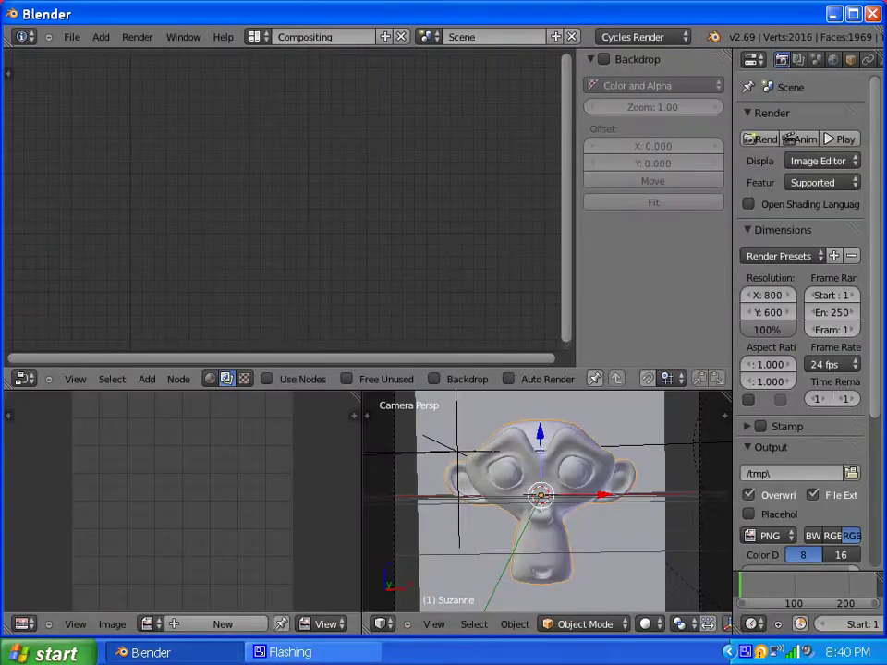
{"action": "left_click", "coordinate": [209, 378]}
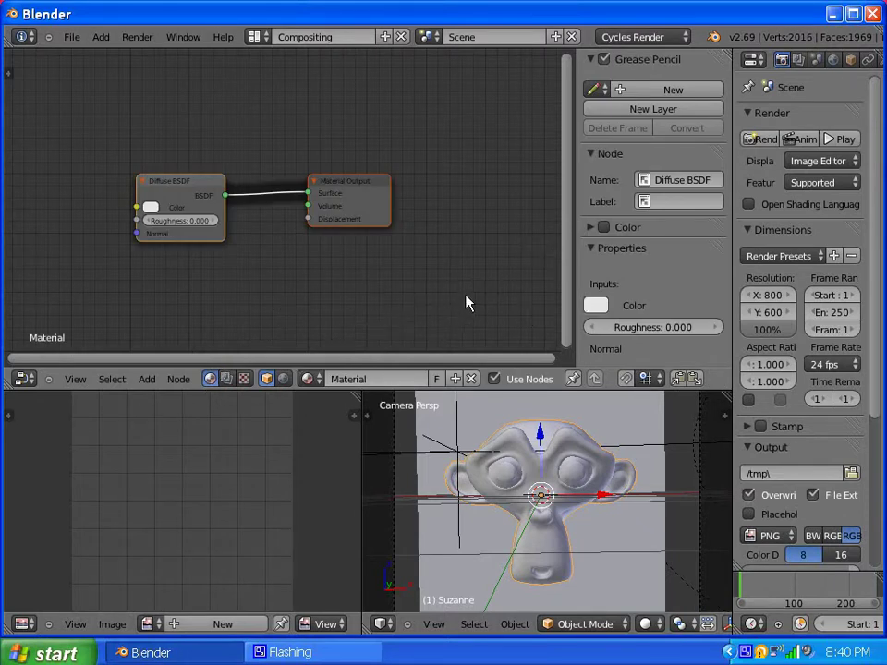
{"action": "key", "text": "n"}
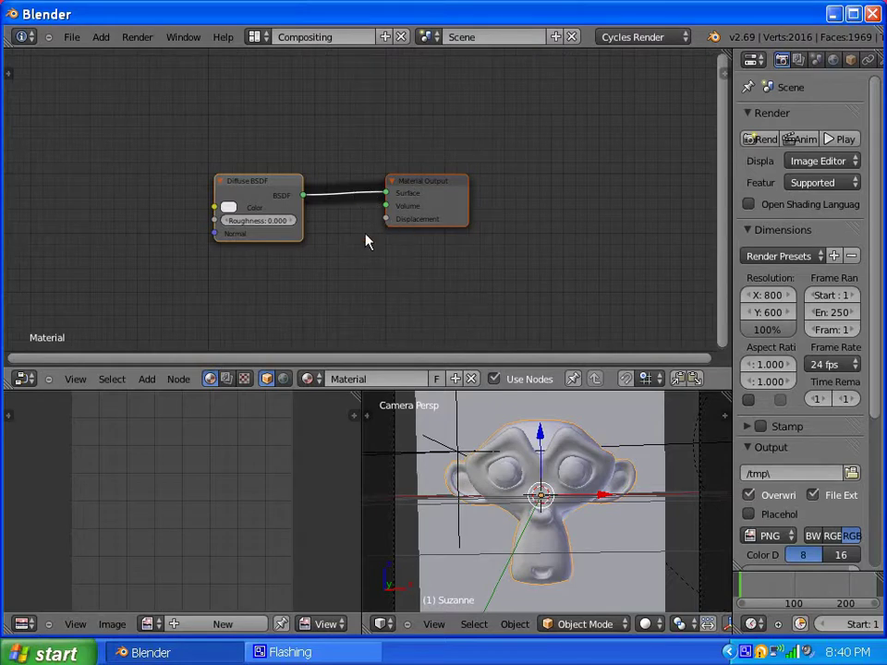
{"action": "middle_click_drag", "start_coordinate": [337, 248], "coordinate": [445, 225]}
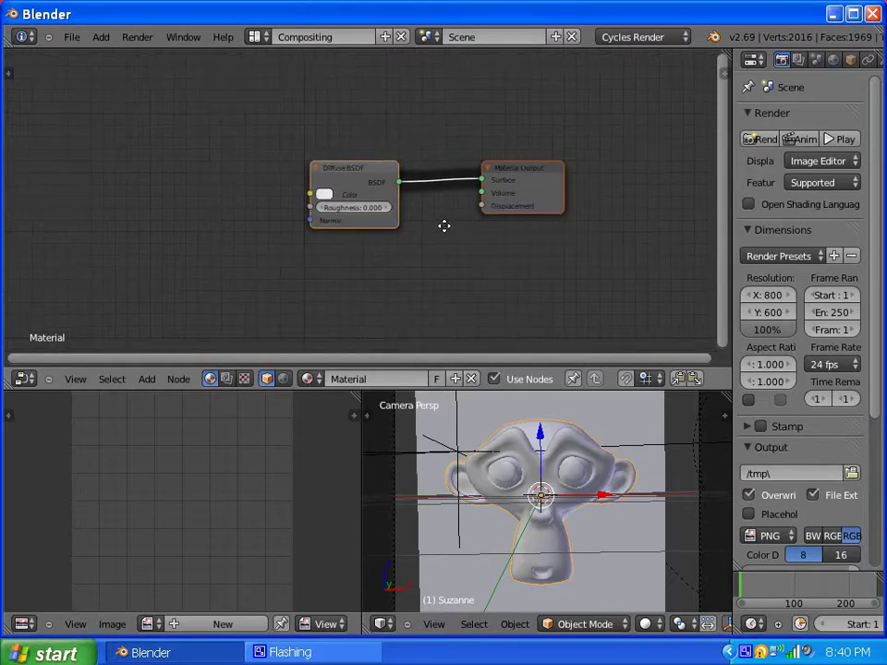
- Turn the lower-left area into a camera-view 3D viewport with Rendered shading
{"action": "left_click", "coordinate": [25, 628]}
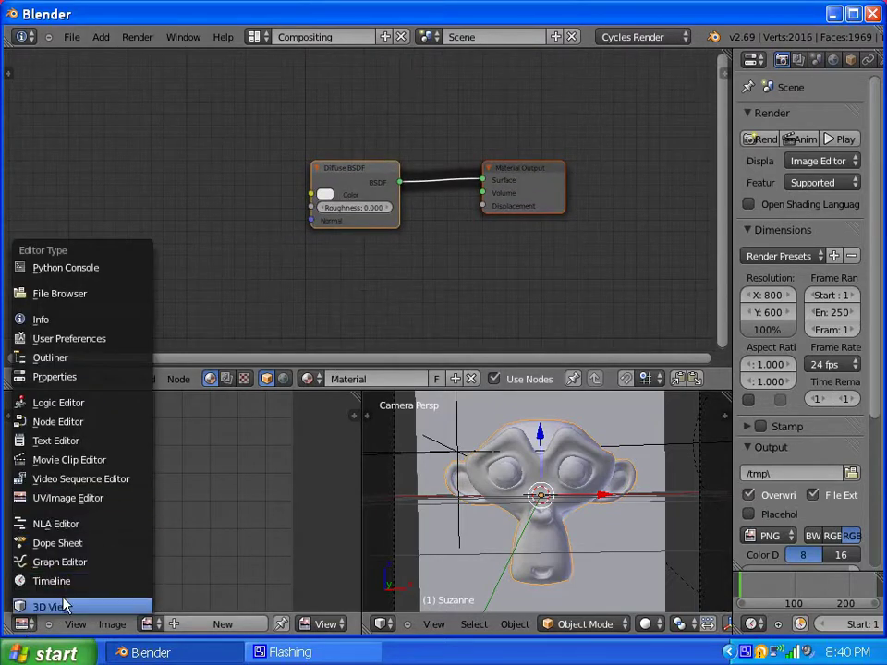
{"action": "left_click", "coordinate": [67, 602]}
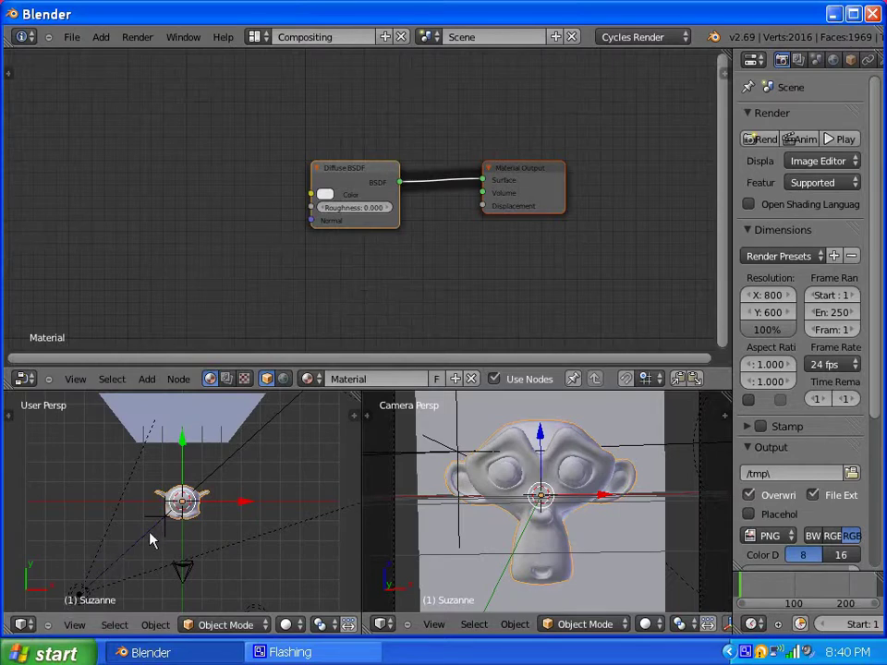
{"action": "key", "text": "KP_0"}
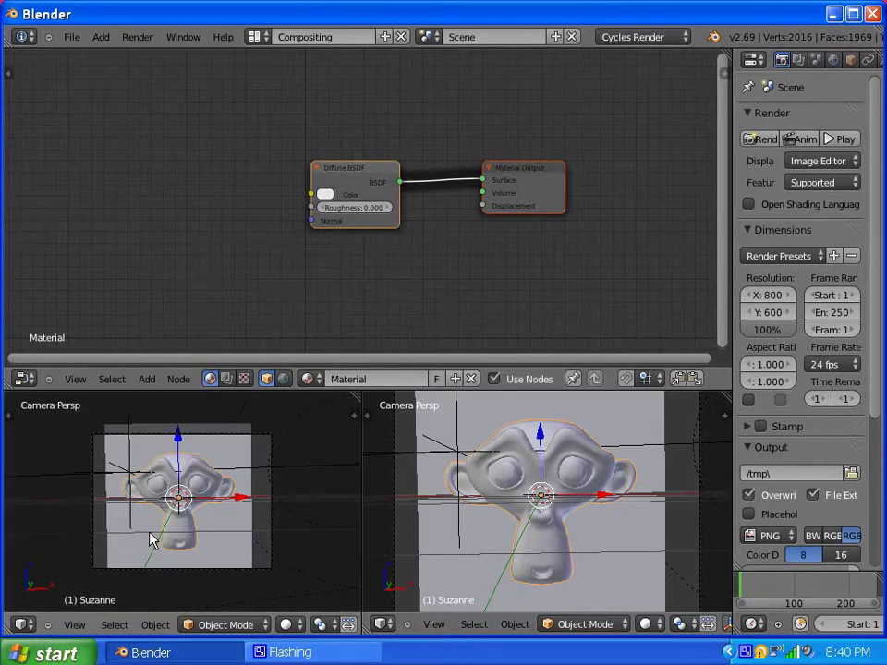
{"action": "scroll", "coordinate": [153, 540], "scroll_direction": "up", "scroll_amount": 4}
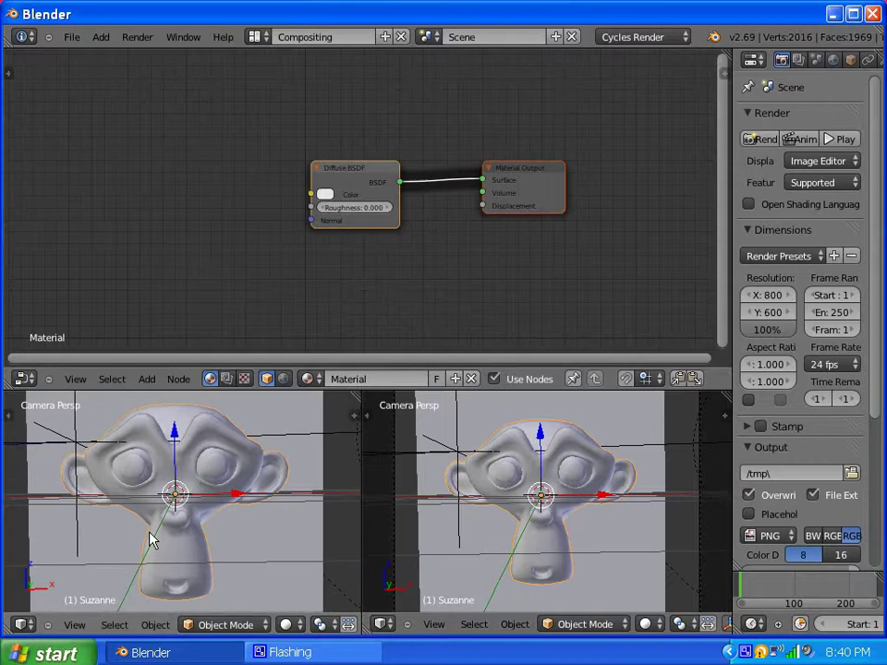
{"action": "left_click", "coordinate": [297, 629]}
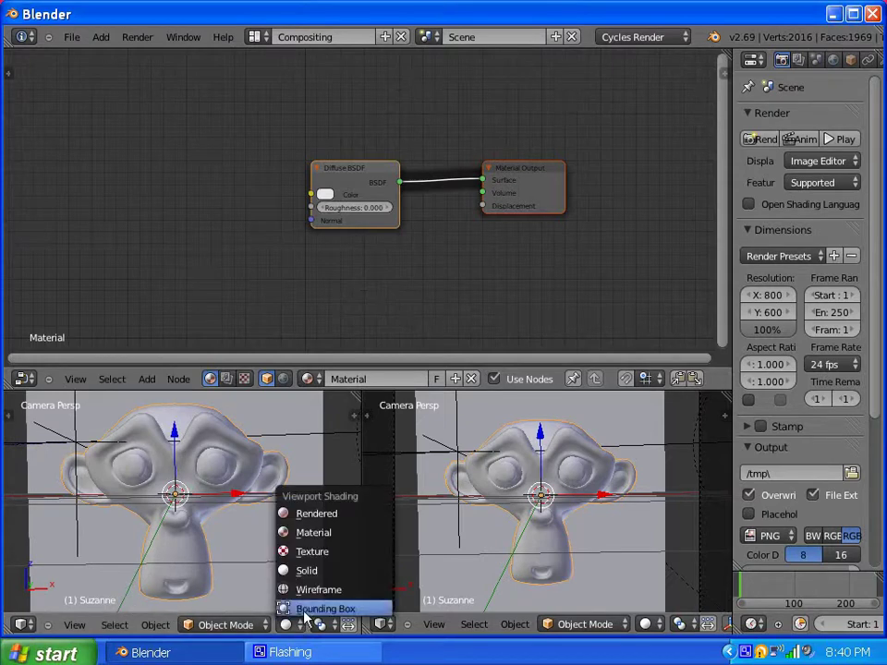
{"action": "left_click", "coordinate": [316, 515]}
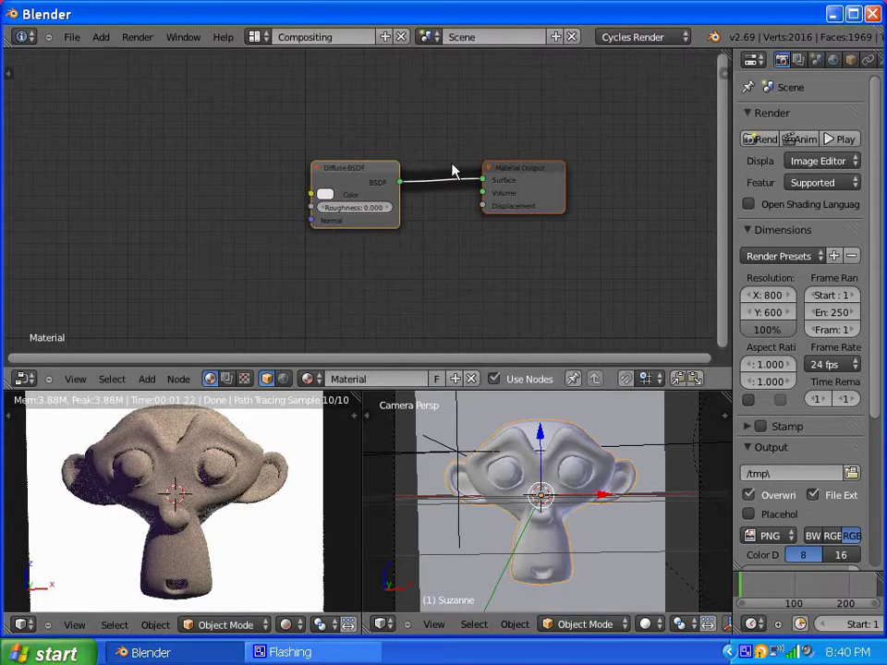
- Rearrange the Diffuse BSDF and Material Output nodes
{"action": "left_click_drag", "start_coordinate": [355, 172], "coordinate": [332, 143]}
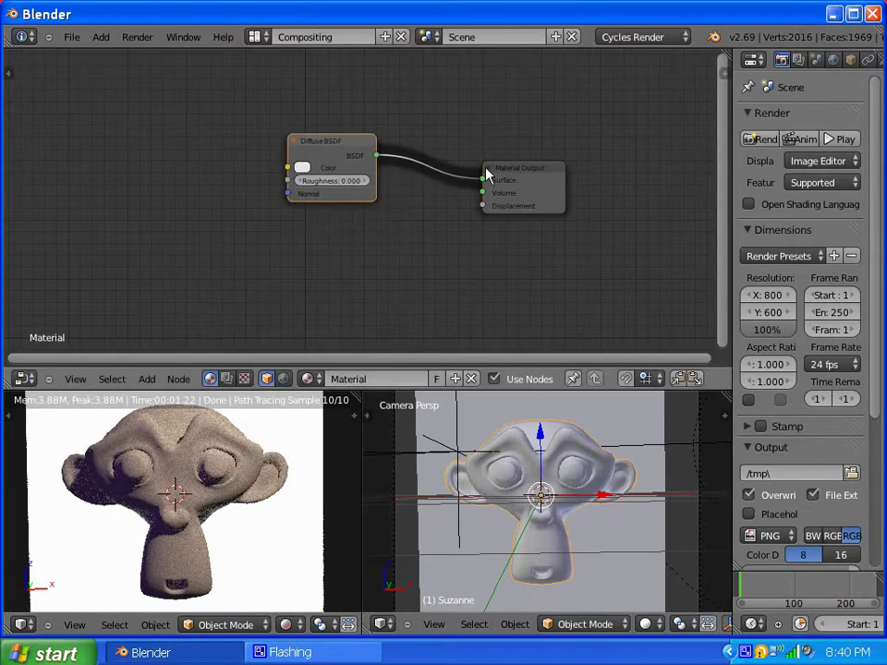
{"action": "left_click_drag", "start_coordinate": [507, 177], "coordinate": [525, 163]}
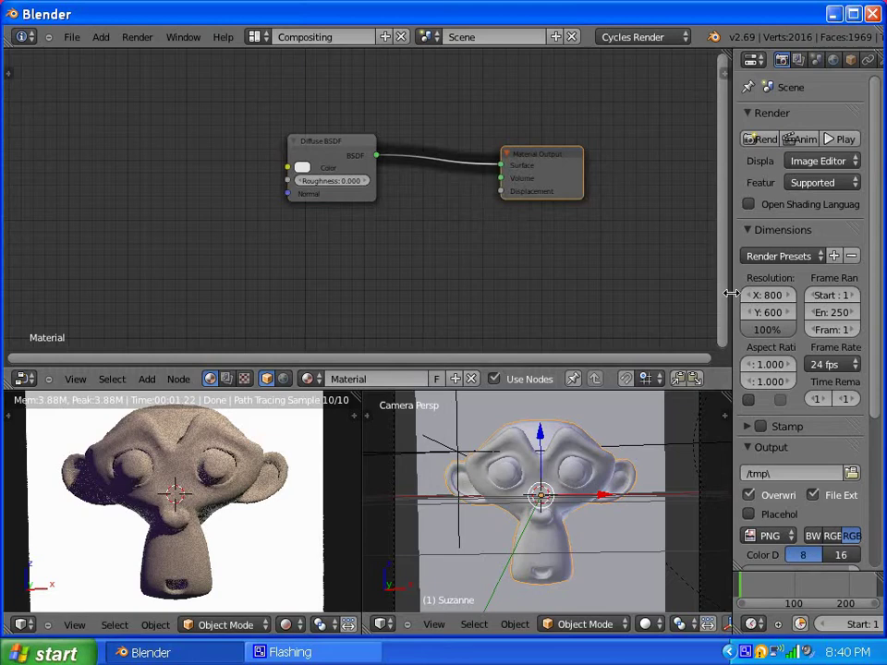
{"action": "left_click_drag", "start_coordinate": [731, 292], "coordinate": [683, 296]}
{"action": "scroll", "coordinate": [835, 79], "scroll_direction": "down", "scroll_amount": 3}
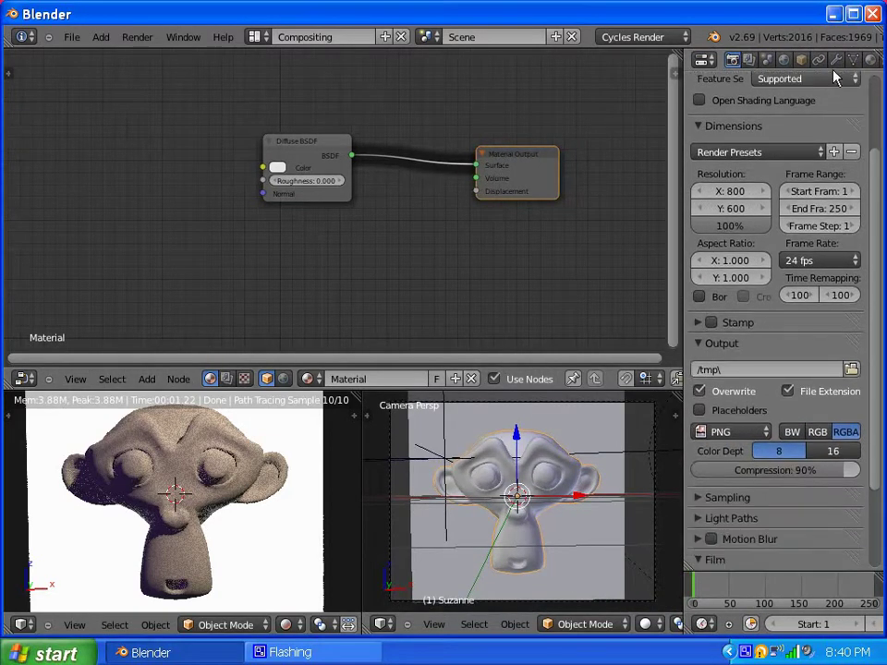
{"action": "scroll", "coordinate": [827, 61], "scroll_direction": "down", "scroll_amount": 3}
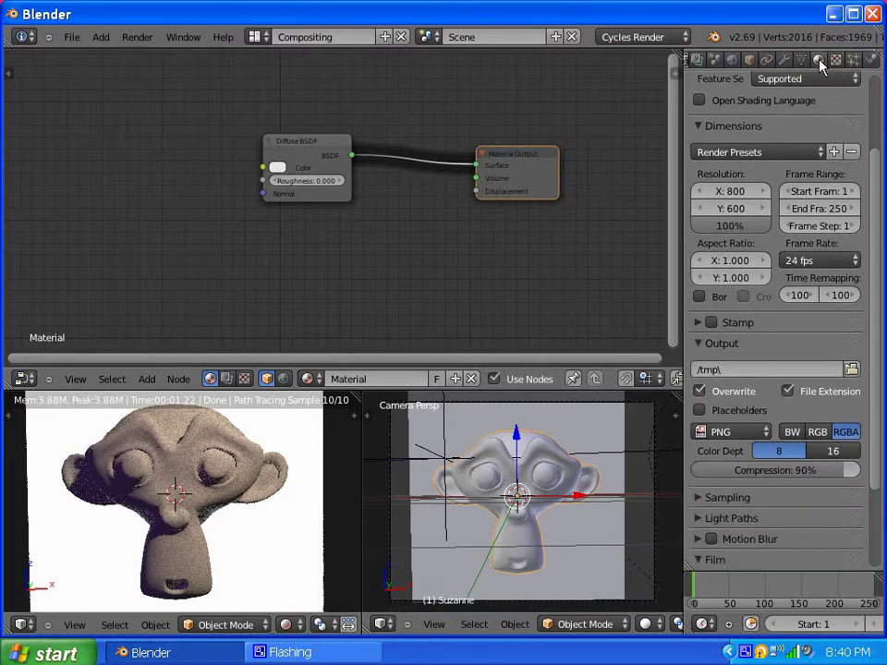
- Change Suzanne's surface shader from Diffuse BSDF to Subsurface Scattering in the Material tab
{"action": "left_click", "coordinate": [819, 60]}
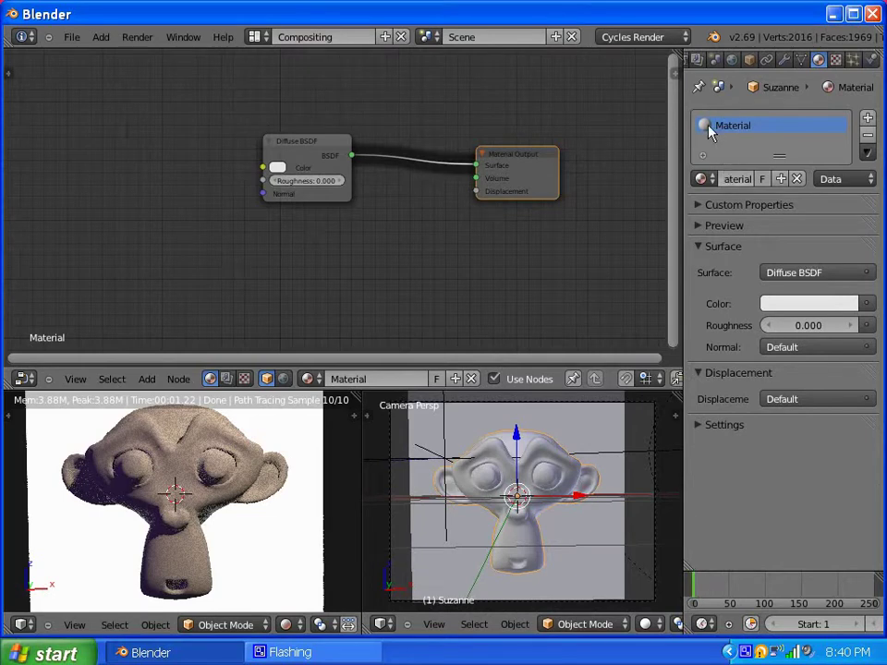
{"action": "left_click", "coordinate": [867, 275]}
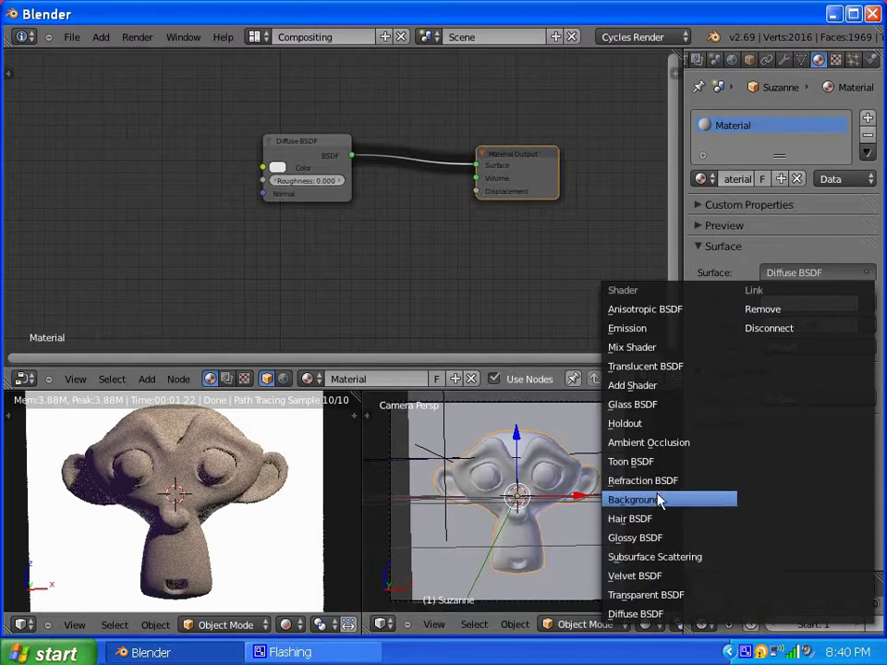
{"action": "left_click", "coordinate": [646, 557]}
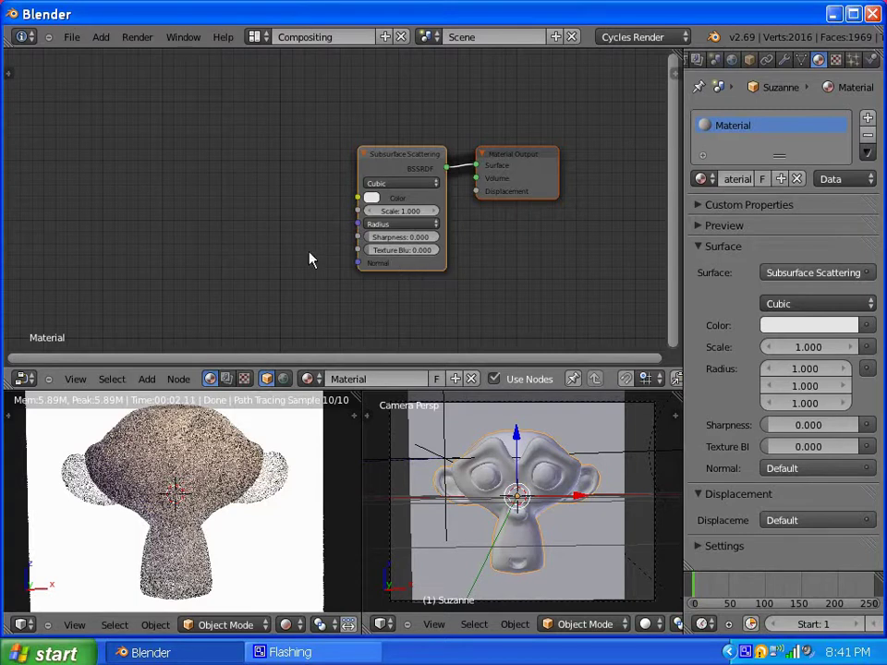
- Move the Subsurface Scattering node further left
{"action": "left_click_drag", "start_coordinate": [390, 158], "coordinate": [213, 153]}
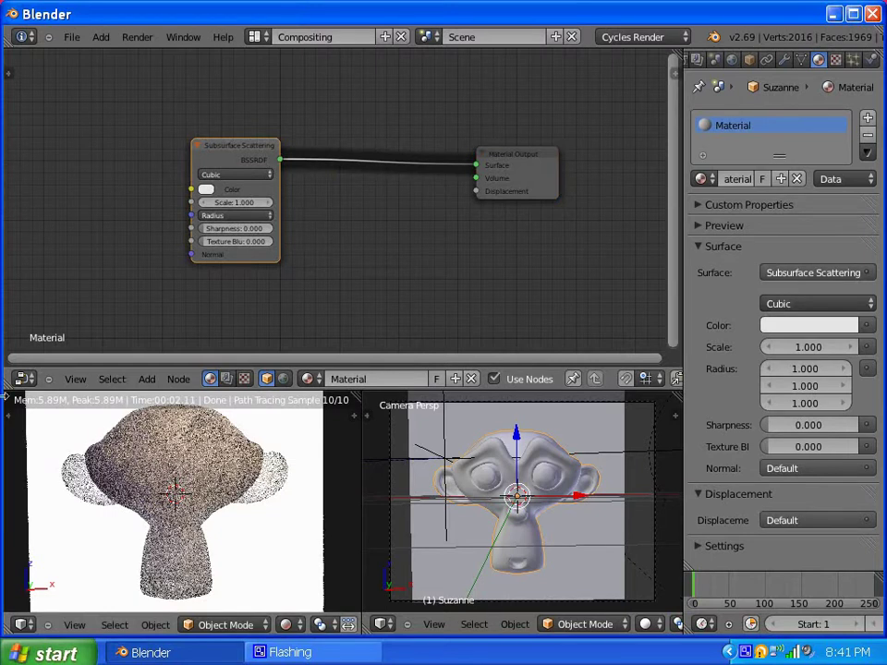
{"action": "left_click_drag", "start_coordinate": [241, 144], "coordinate": [295, 138]}
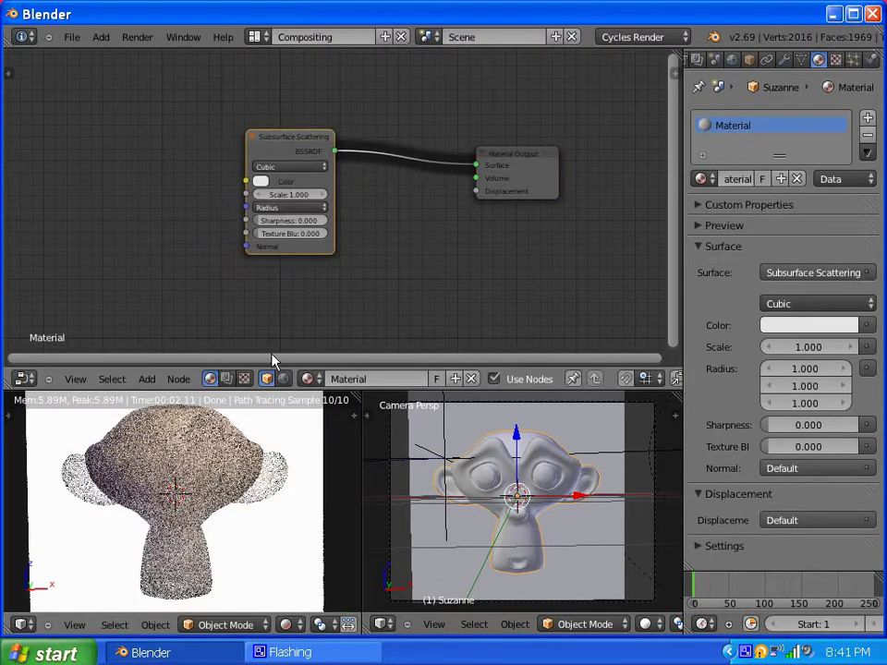
{"action": "scroll", "coordinate": [185, 160], "scroll_direction": "up", "scroll_amount": 1}
- Drop a Mix Shader onto the Subsurface-to-Output link and tidy the nodes
{"action": "left_click", "coordinate": [147, 379]}
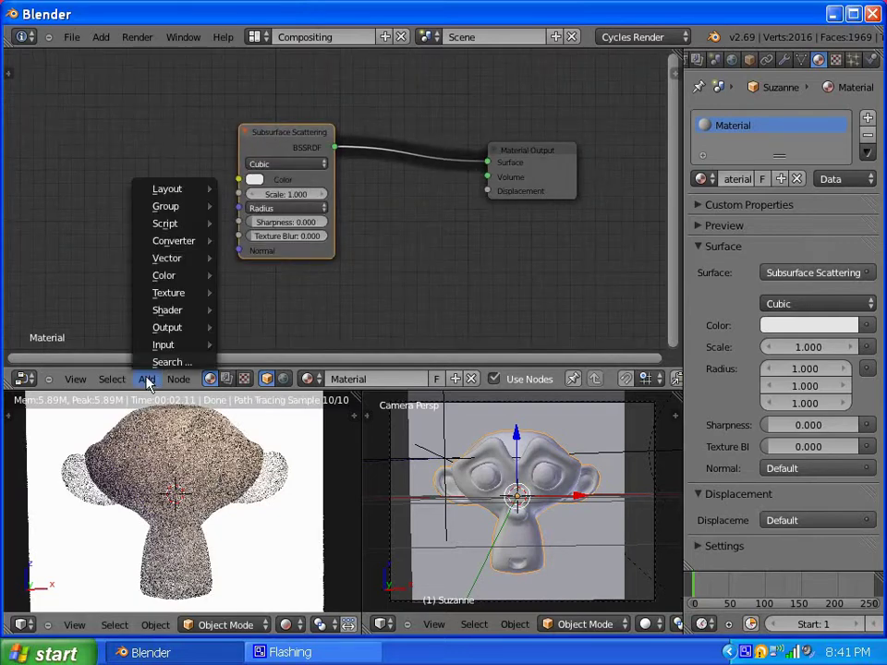
{"action": "mouse_move", "coordinate": [163, 191]}
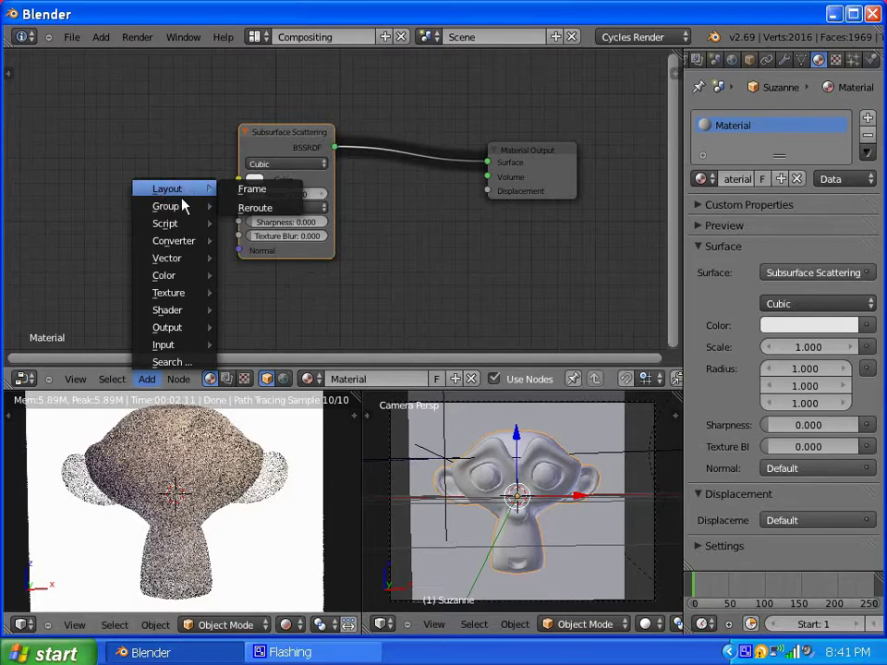
{"action": "mouse_move", "coordinate": [186, 319]}
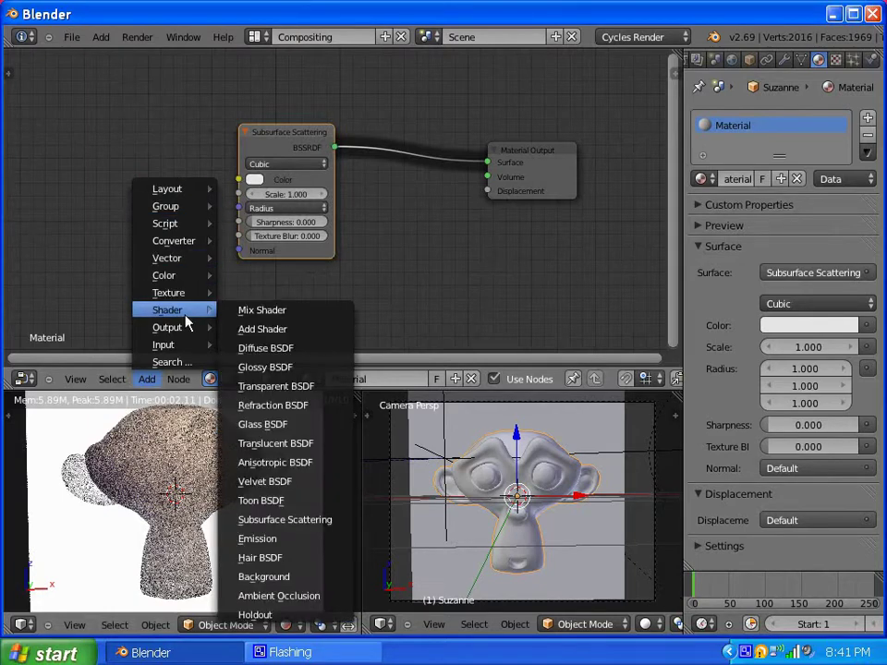
{"action": "left_click", "coordinate": [261, 311]}
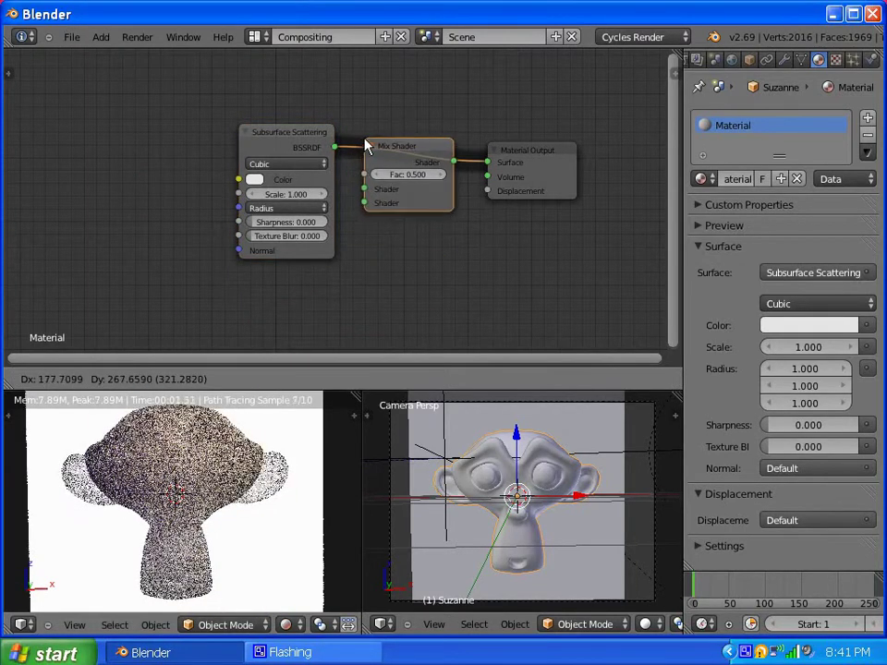
{"action": "left_click", "coordinate": [367, 146]}
{"action": "left_click_drag", "start_coordinate": [267, 130], "coordinate": [209, 120]}
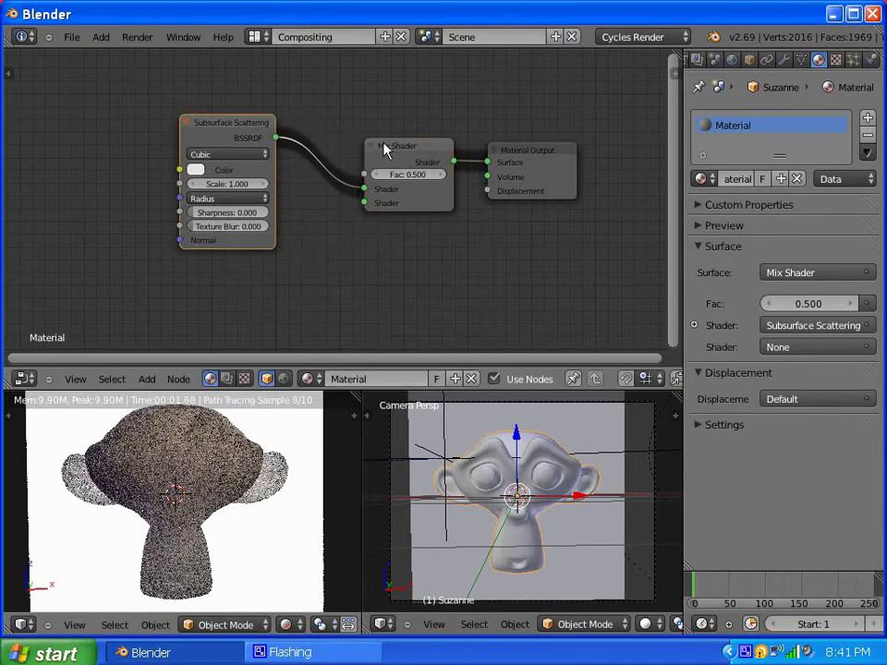
{"action": "left_click_drag", "start_coordinate": [405, 162], "coordinate": [395, 138]}
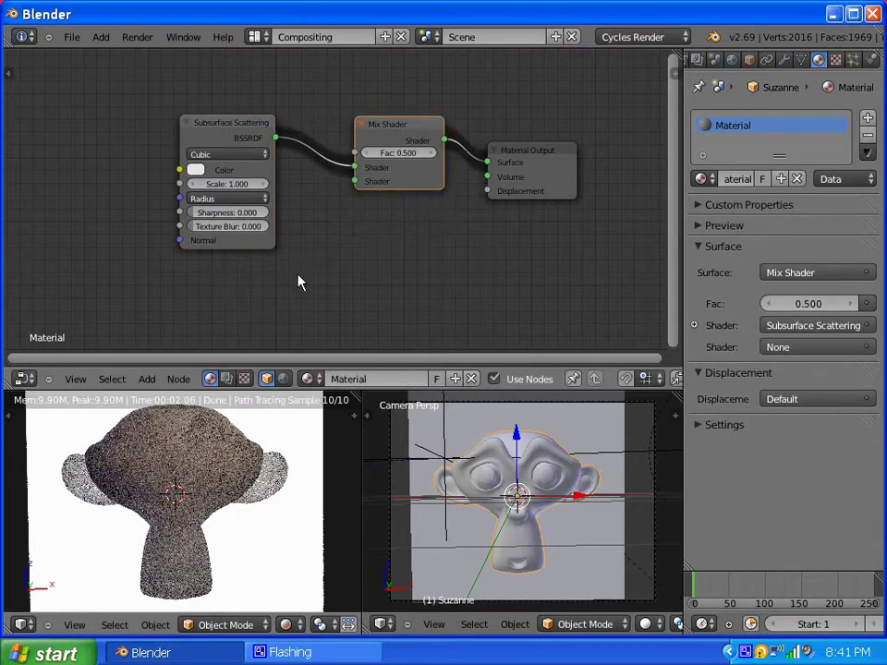
- Add a Diffuse BSDF node at the lower left of the tree
{"action": "left_click", "coordinate": [145, 380]}
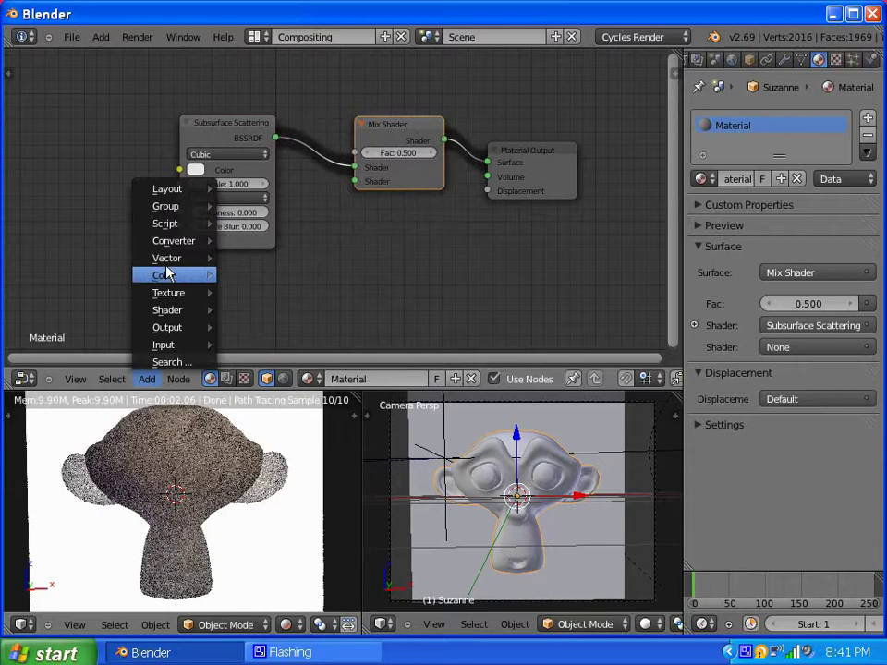
{"action": "mouse_move", "coordinate": [169, 203]}
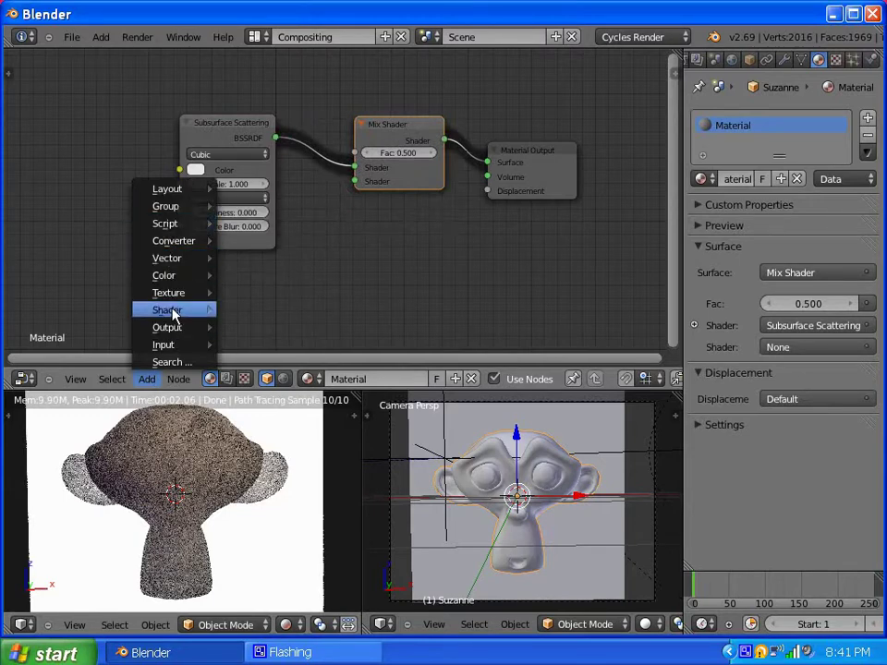
{"action": "mouse_move", "coordinate": [174, 310]}
{"action": "left_click", "coordinate": [269, 353]}
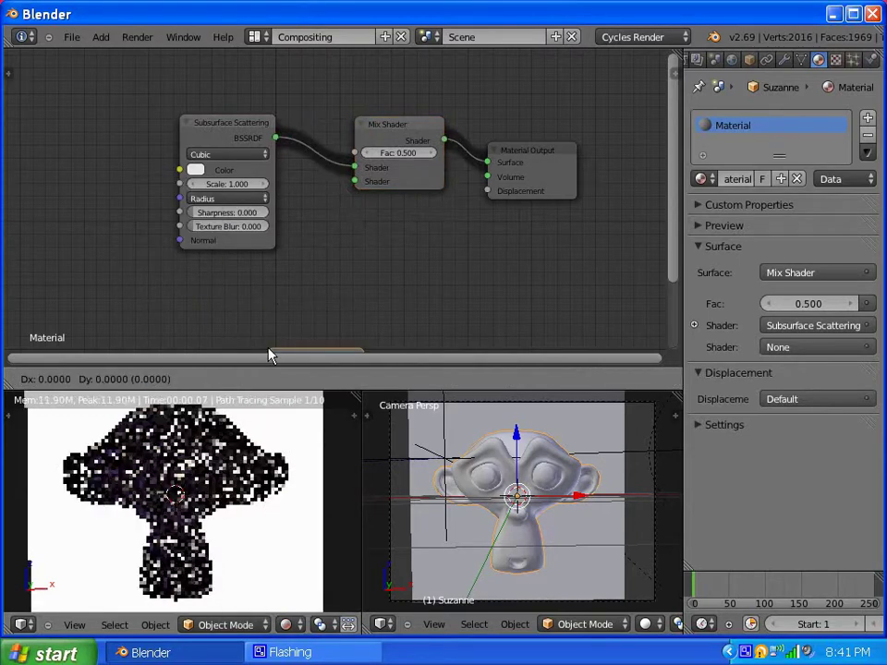
{"action": "left_click", "coordinate": [148, 305]}
{"action": "scroll", "coordinate": [220, 259], "scroll_direction": "down", "scroll_amount": 1}
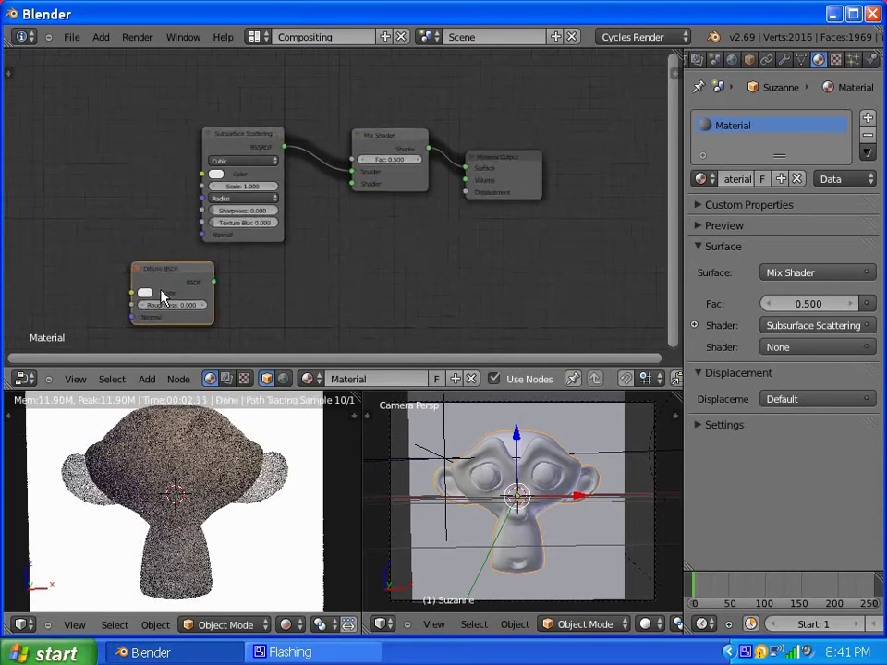
{"action": "scroll", "coordinate": [163, 292], "scroll_direction": "up", "scroll_amount": 1}
{"action": "left_click_drag", "start_coordinate": [672, 196], "coordinate": [668, 268]}
- Add a Glossy BSDF node below the Diffuse node
{"action": "left_click", "coordinate": [148, 378]}
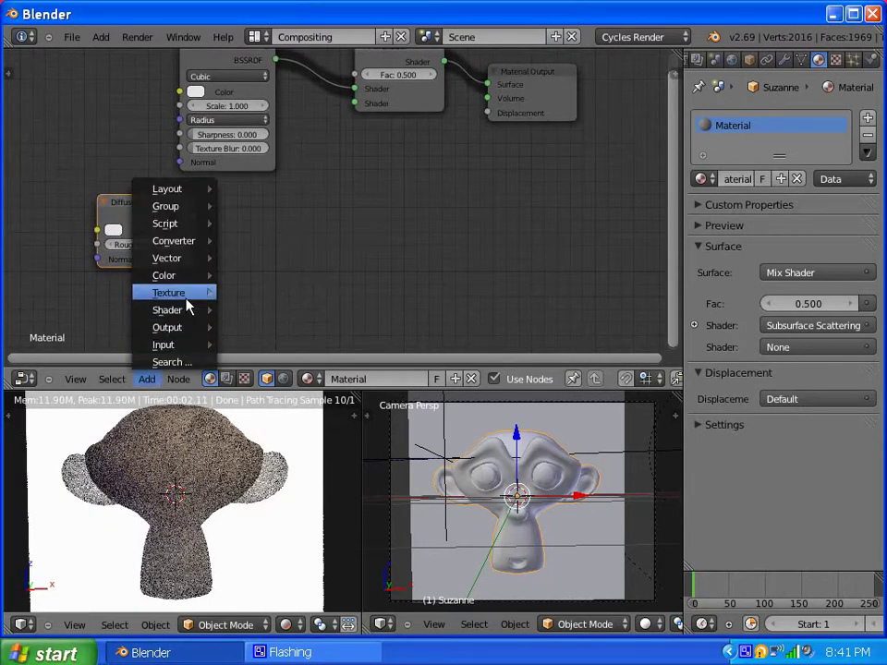
{"action": "mouse_move", "coordinate": [192, 311]}
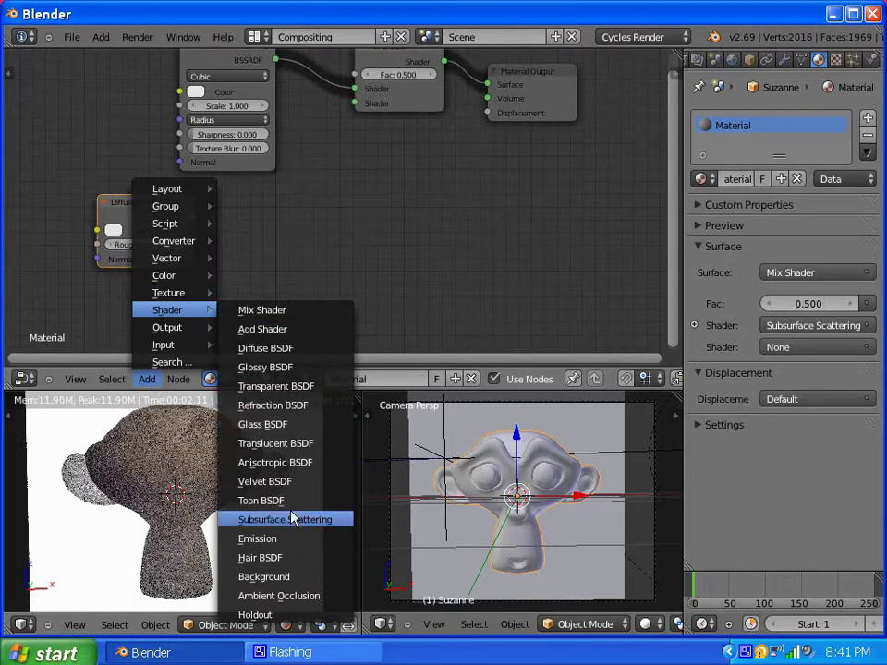
{"action": "left_click", "coordinate": [265, 366]}
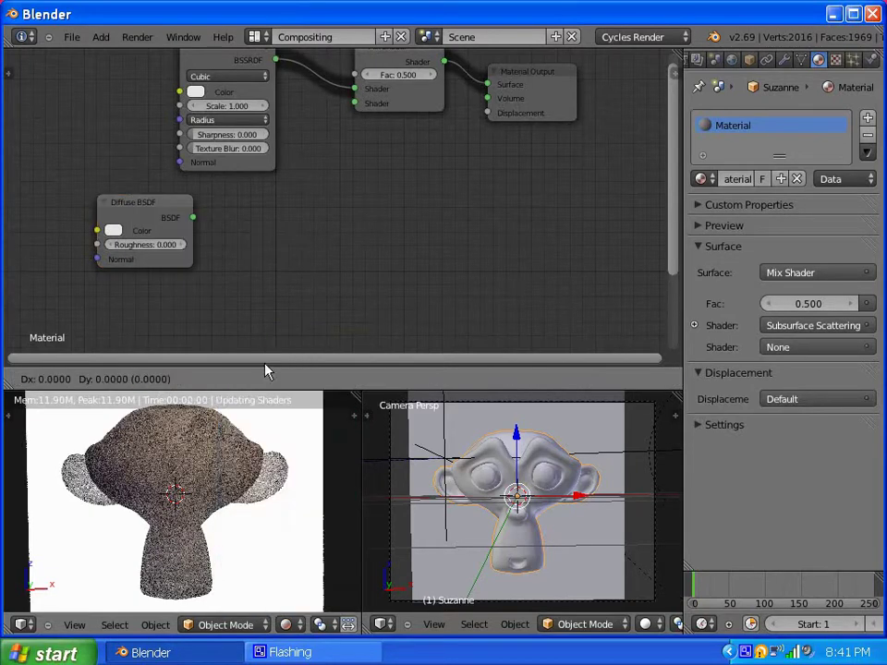
{"action": "left_click", "coordinate": [99, 284]}
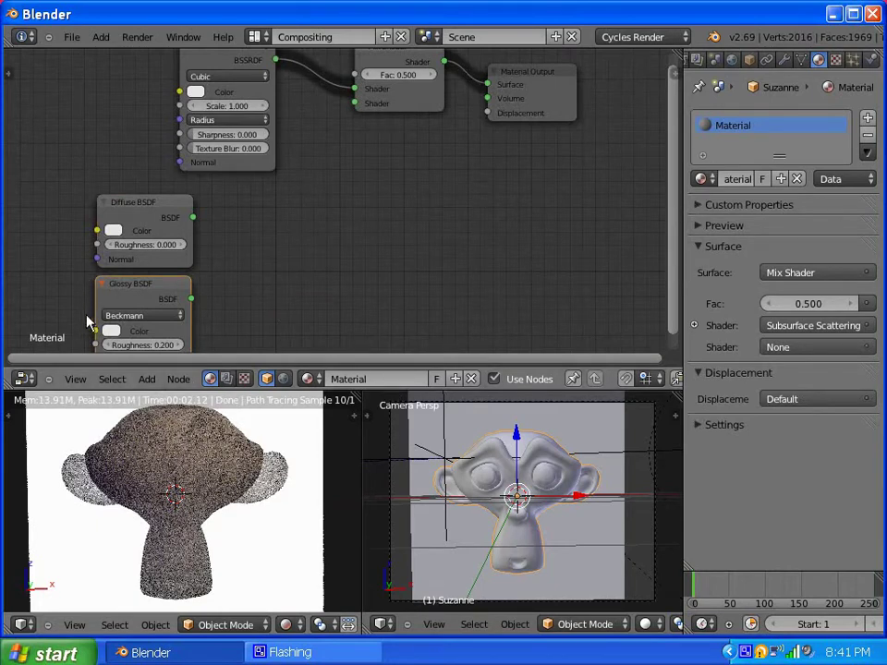
- Add a second Mix Shader node
{"action": "left_click", "coordinate": [145, 378]}
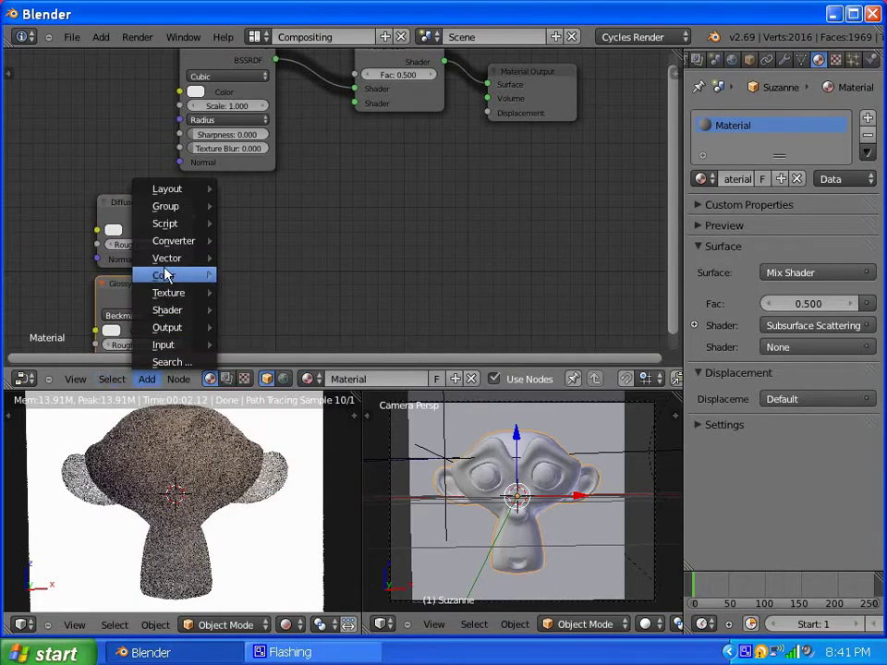
{"action": "mouse_move", "coordinate": [157, 205]}
{"action": "mouse_move", "coordinate": [171, 311]}
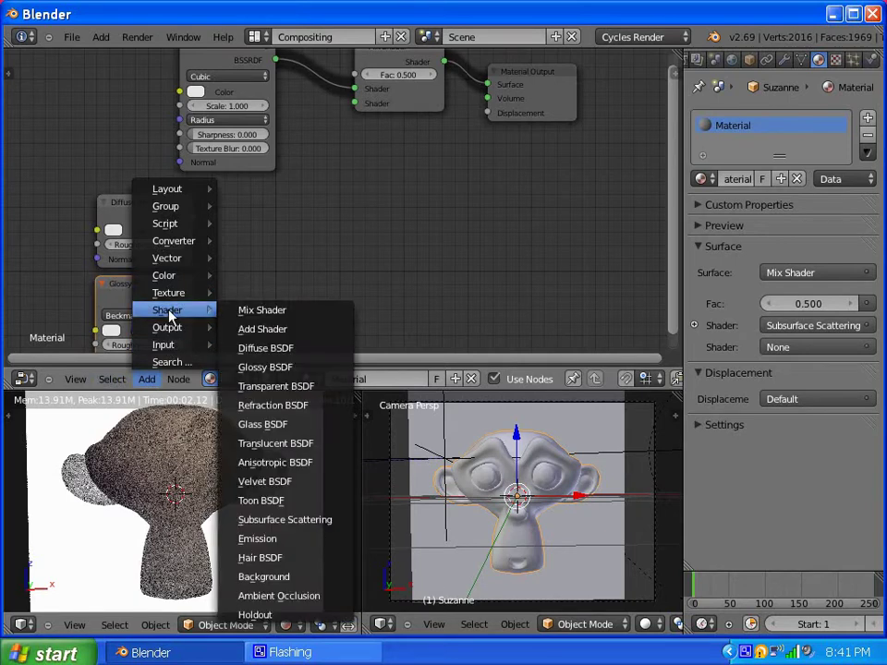
{"action": "left_click", "coordinate": [268, 310]}
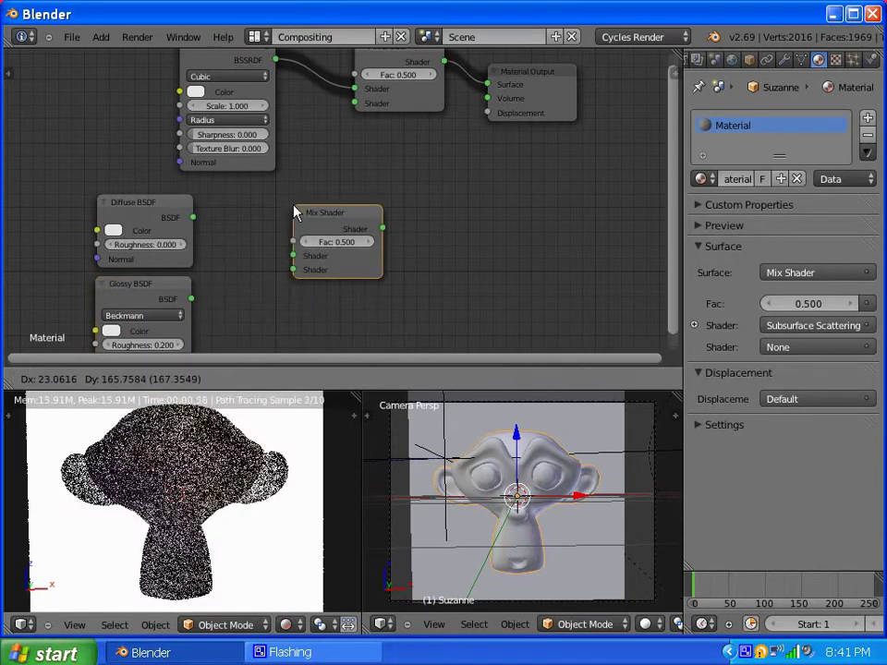
- Place the new Mix Shader next to the Subsurface Scattering node and tidy the layout
{"action": "left_click", "coordinate": [294, 206]}
{"action": "scroll", "coordinate": [441, 191], "scroll_direction": "down", "scroll_amount": 1}
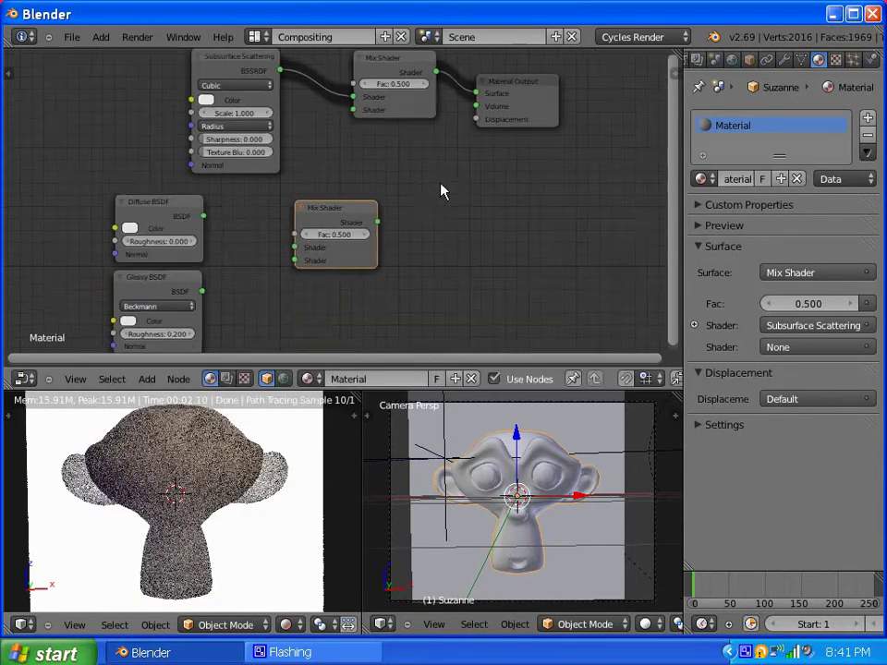
{"action": "left_click_drag", "start_coordinate": [673, 222], "coordinate": [629, 147]}
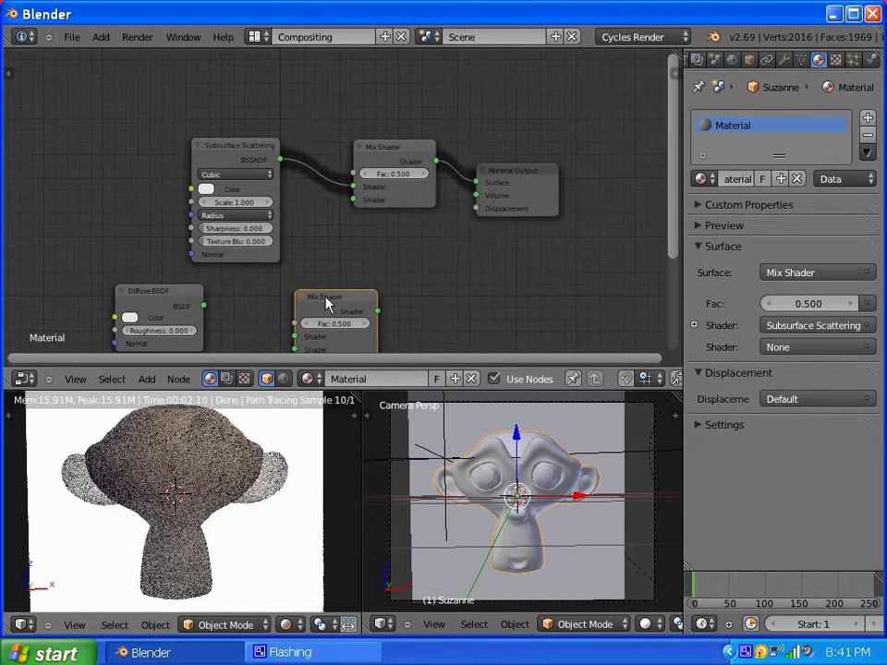
{"action": "left_click_drag", "start_coordinate": [327, 301], "coordinate": [273, 292]}
{"action": "left_click_drag", "start_coordinate": [227, 144], "coordinate": [273, 136]}
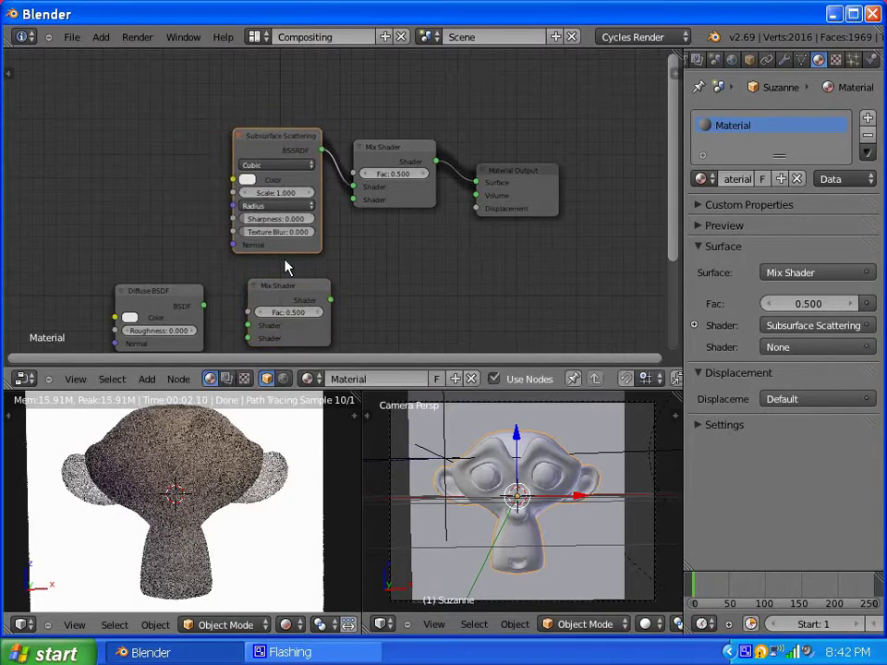
{"action": "left_click_drag", "start_coordinate": [294, 292], "coordinate": [354, 201]}
{"action": "left_click_drag", "start_coordinate": [673, 241], "coordinate": [666, 310]}
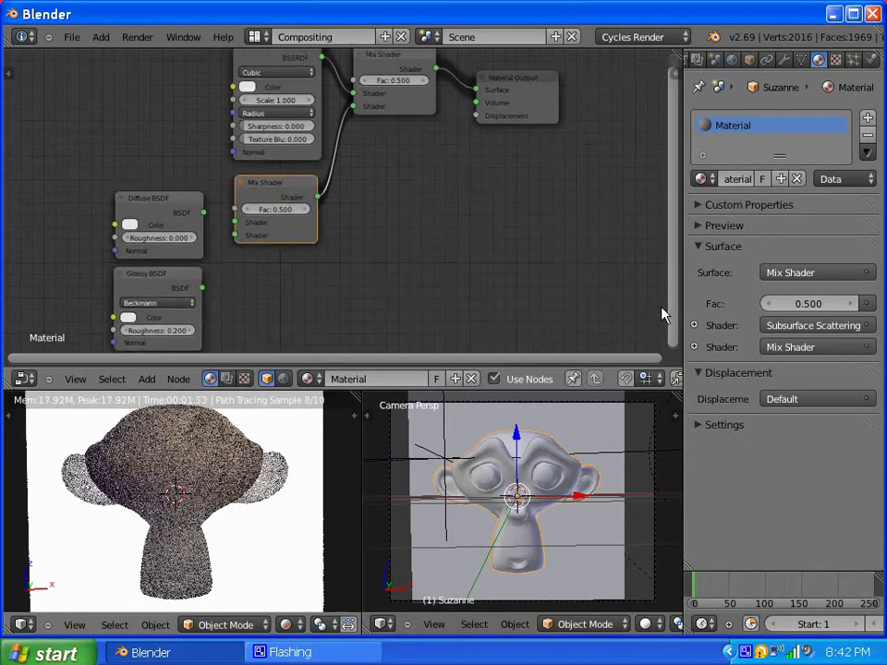
{"action": "left_click_drag", "start_coordinate": [388, 366], "coordinate": [290, 360]}
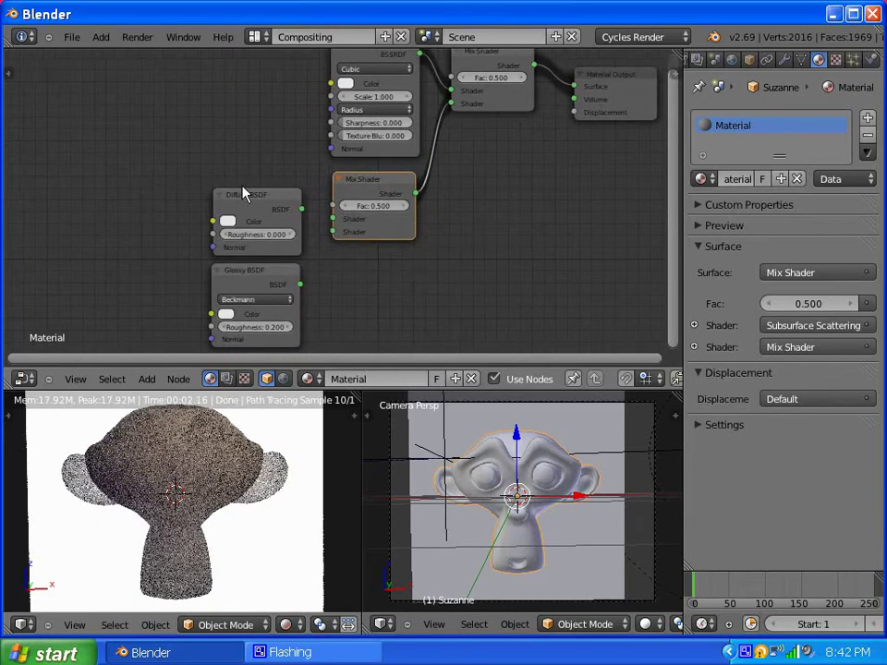
- Reposition the Diffuse and Glossy BSDF nodes and link Glossy into the new Mix Shader's second input
{"action": "left_click_drag", "start_coordinate": [255, 203], "coordinate": [244, 196]}
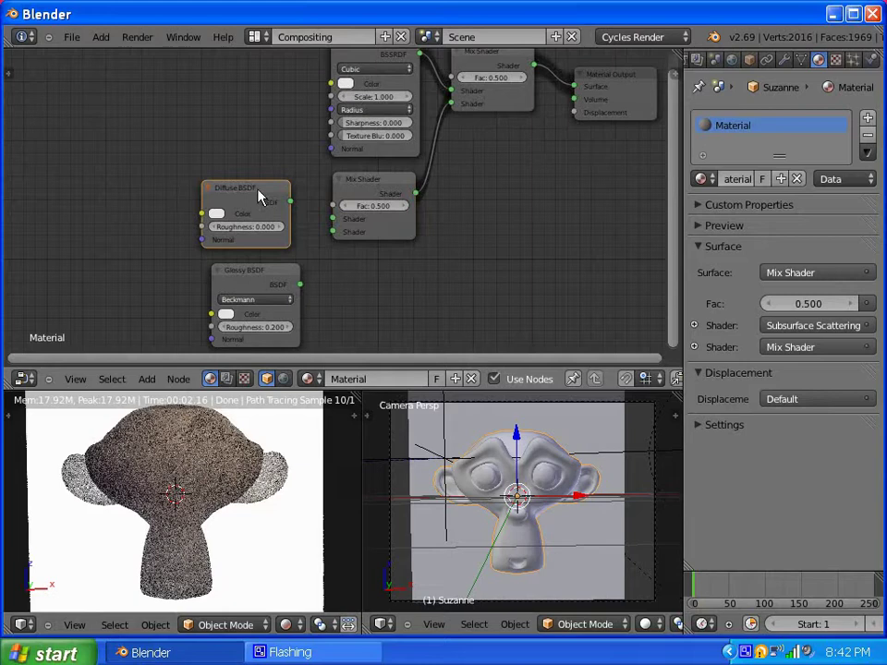
{"action": "left_click_drag", "start_coordinate": [254, 196], "coordinate": [333, 222]}
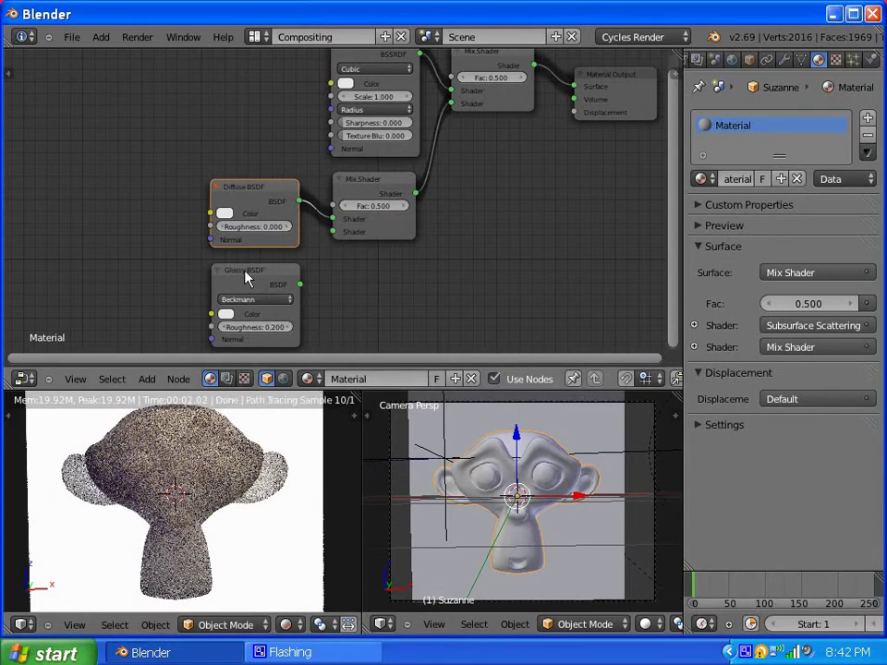
{"action": "mouse_move", "coordinate": [235, 277]}
{"action": "left_mouse_down"}
{"action": "mouse_move", "coordinate": [229, 293]}
{"action": "mouse_move", "coordinate": [222, 283]}
{"action": "left_mouse_up"}
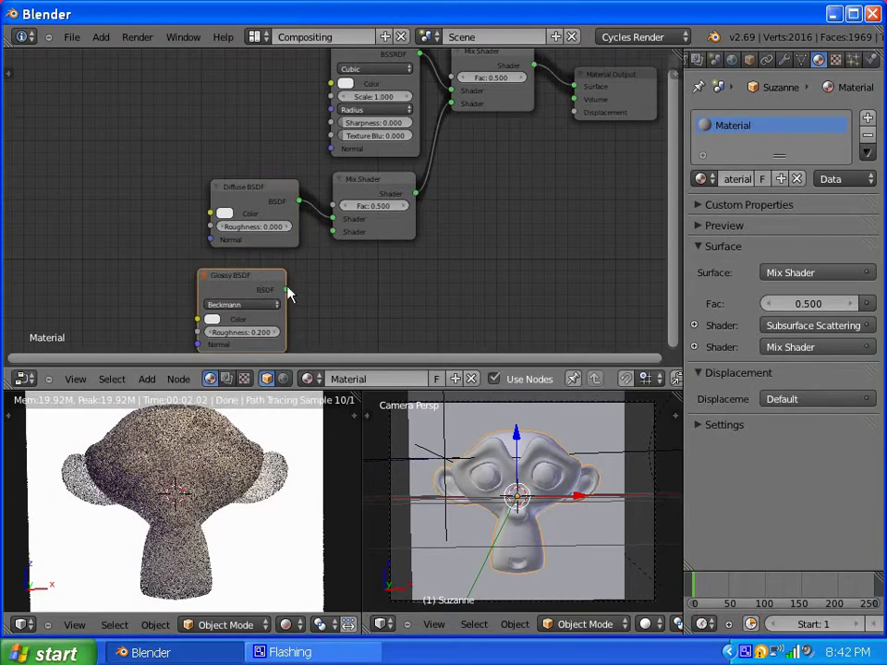
{"action": "left_click_drag", "start_coordinate": [287, 290], "coordinate": [299, 280]}
{"action": "left_click_drag", "start_coordinate": [325, 245], "coordinate": [333, 241]}
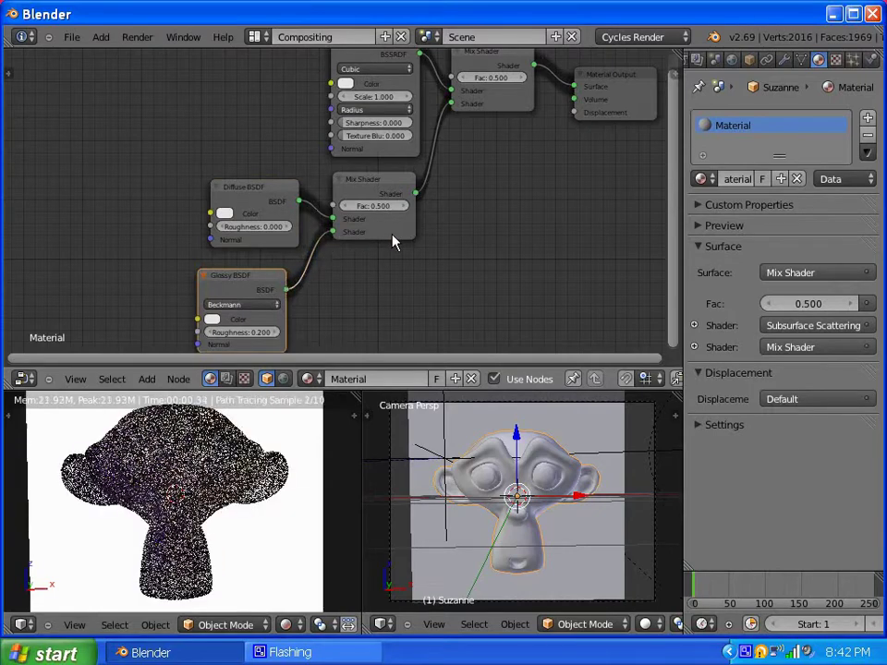
- Lower the Diffuse/Glossy Mix Shader factor to 0.200
{"action": "left_click", "coordinate": [348, 206]}
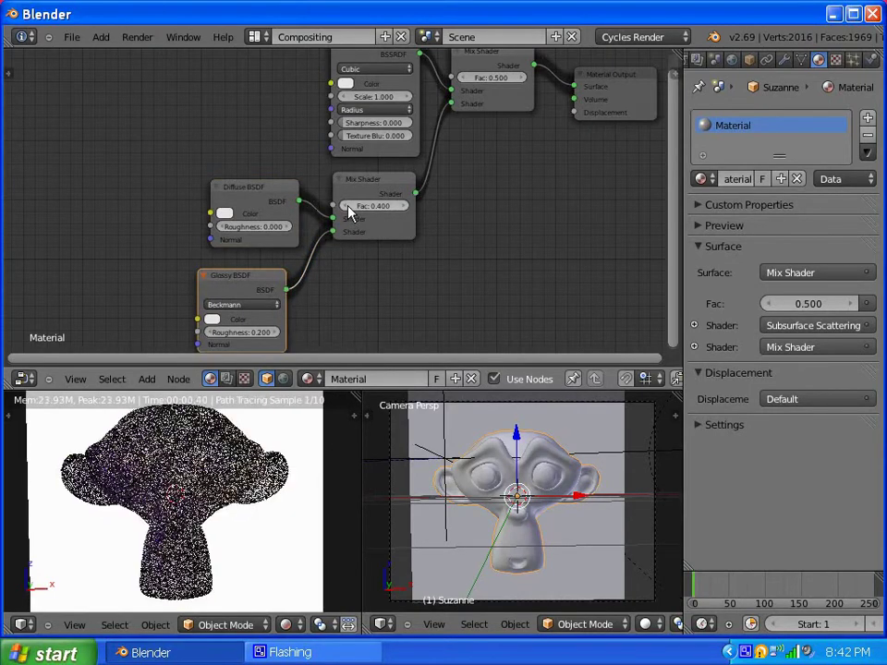
{"action": "left_click", "coordinate": [348, 207]}
{"action": "left_click", "coordinate": [348, 209]}
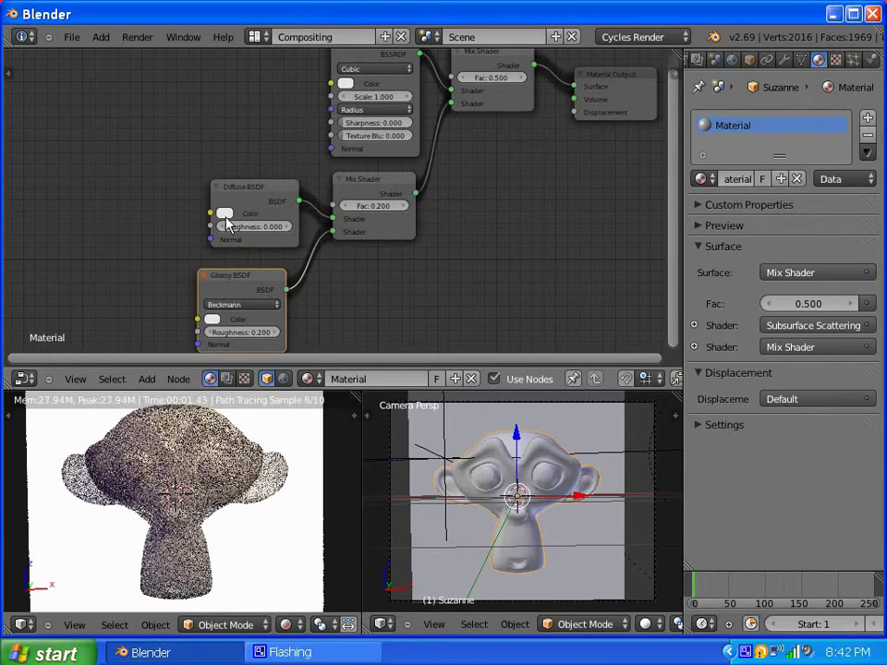
{"action": "left_click_drag", "start_coordinate": [238, 196], "coordinate": [228, 194]}
{"action": "left_click_drag", "start_coordinate": [667, 224], "coordinate": [669, 132]}
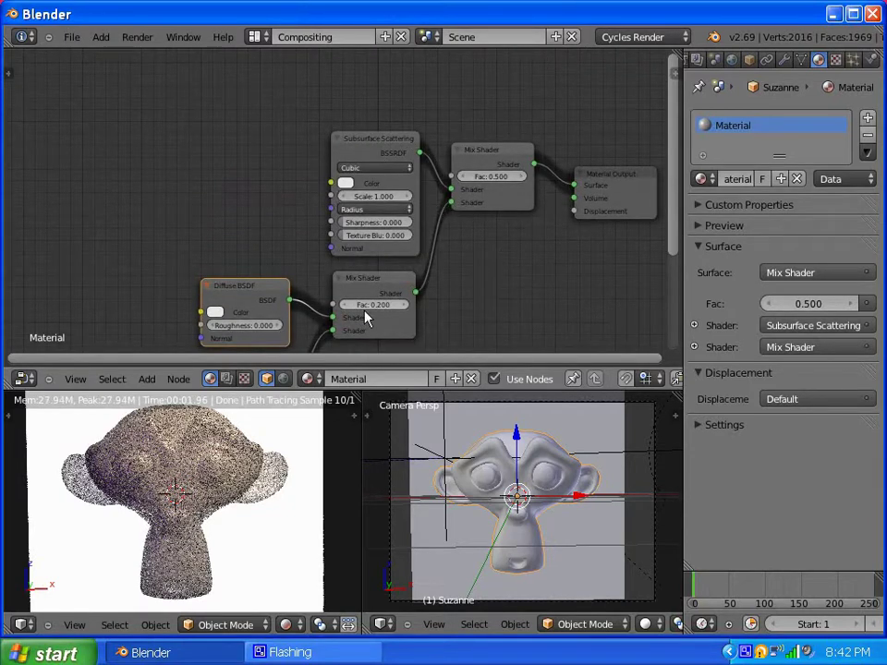
{"action": "left_click_drag", "start_coordinate": [383, 362], "coordinate": [486, 359]}
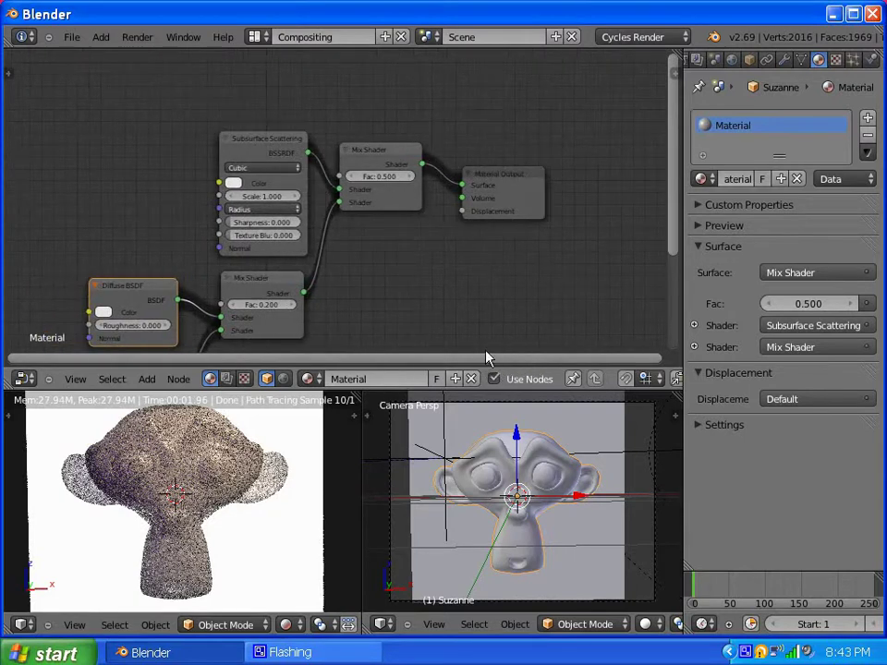
- Lower the main Mix Shader factor to 0.300
{"action": "left_click", "coordinate": [352, 181]}
{"action": "left_click", "coordinate": [352, 181]}
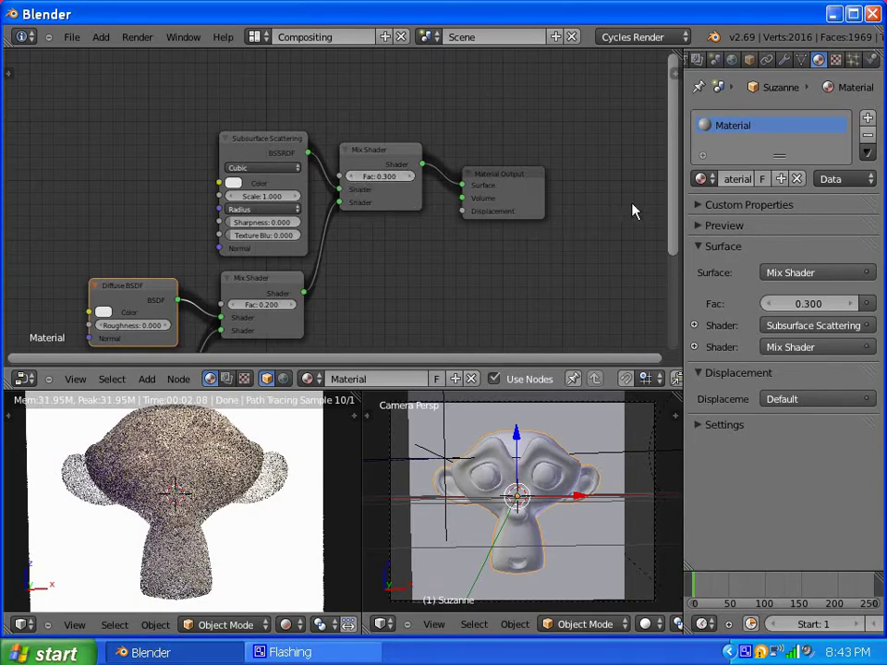
{"action": "left_click_drag", "start_coordinate": [671, 212], "coordinate": [520, 322]}
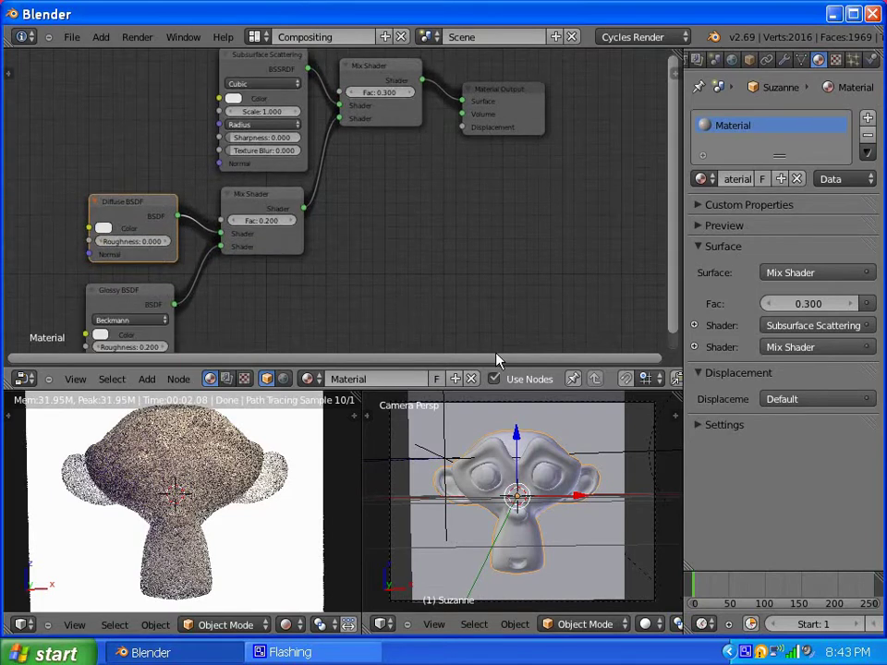
{"action": "left_click_drag", "start_coordinate": [497, 360], "coordinate": [346, 359]}
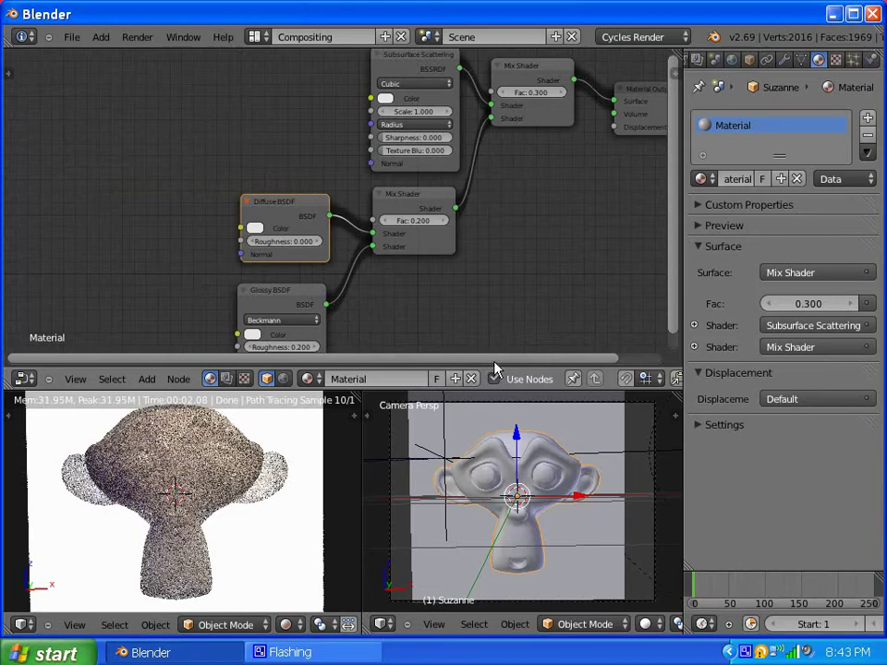
{"action": "left_click_drag", "start_coordinate": [494, 369], "coordinate": [567, 366]}
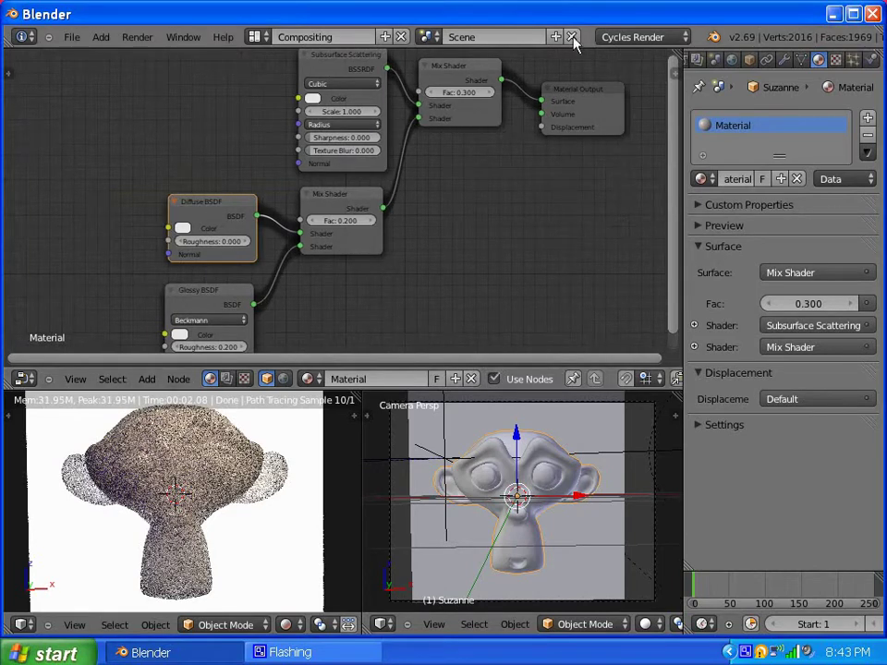
- Switch to the Default layout, render Suzanne in Cycles, then close the render result
{"action": "left_click", "coordinate": [255, 37]}
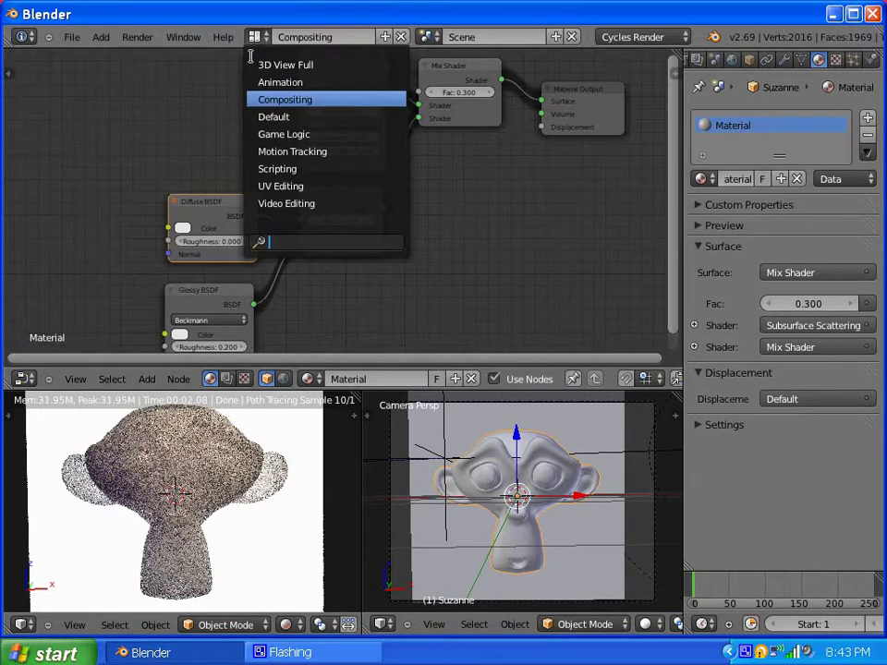
{"action": "left_click", "coordinate": [273, 116]}
{"action": "left_click", "coordinate": [685, 236]}
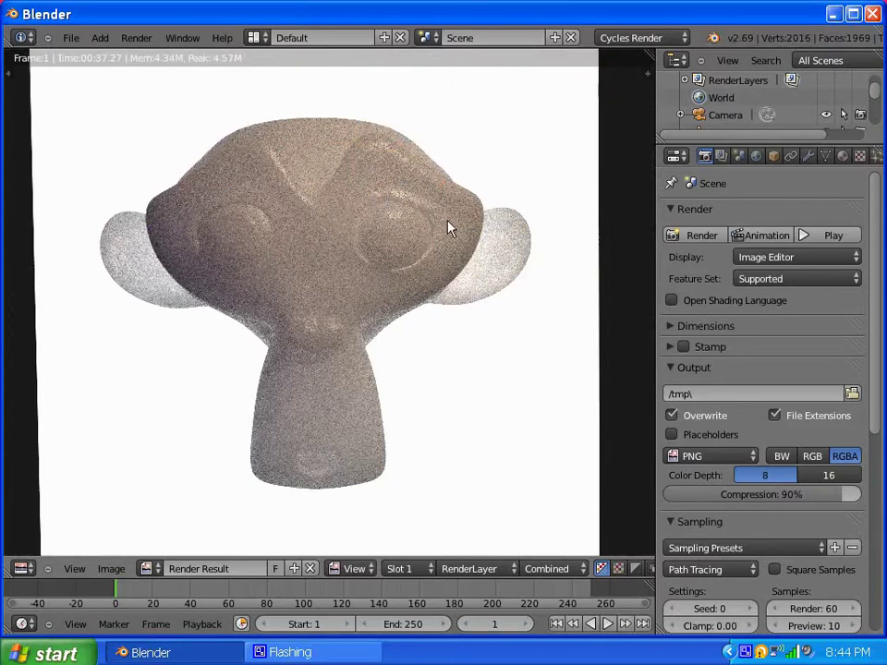
{"action": "key", "text": "Escape"}
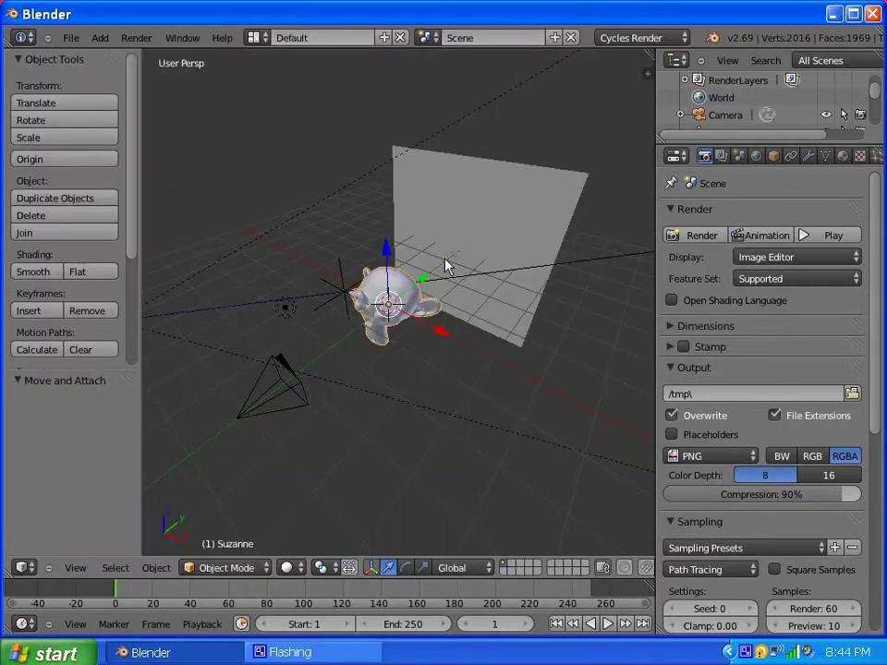
- Return to the Compositing layout and zoom out the Node Editor to show Diffuse and both Mix Shaders
{"action": "left_click", "coordinate": [256, 38]}
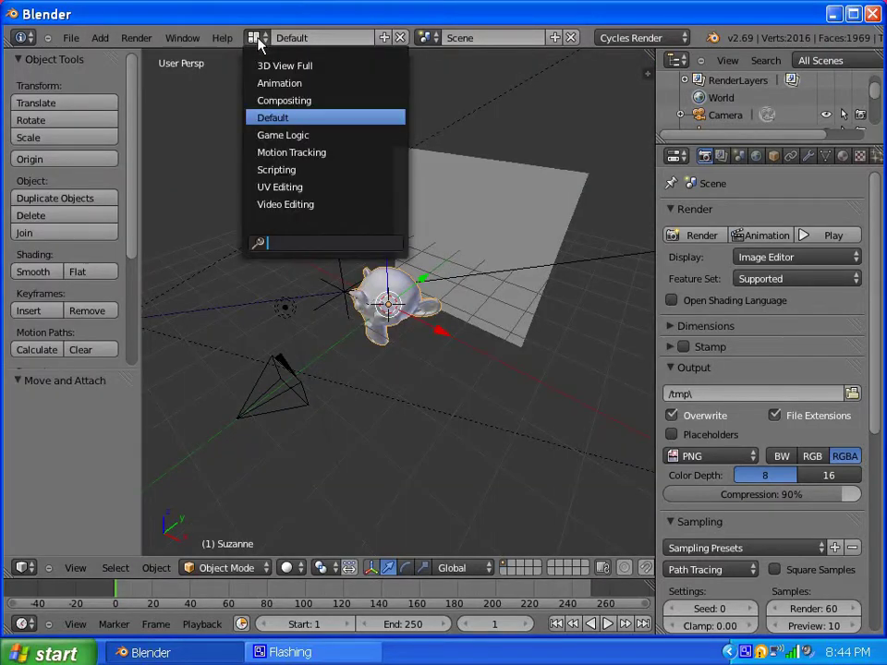
{"action": "left_click", "coordinate": [275, 101]}
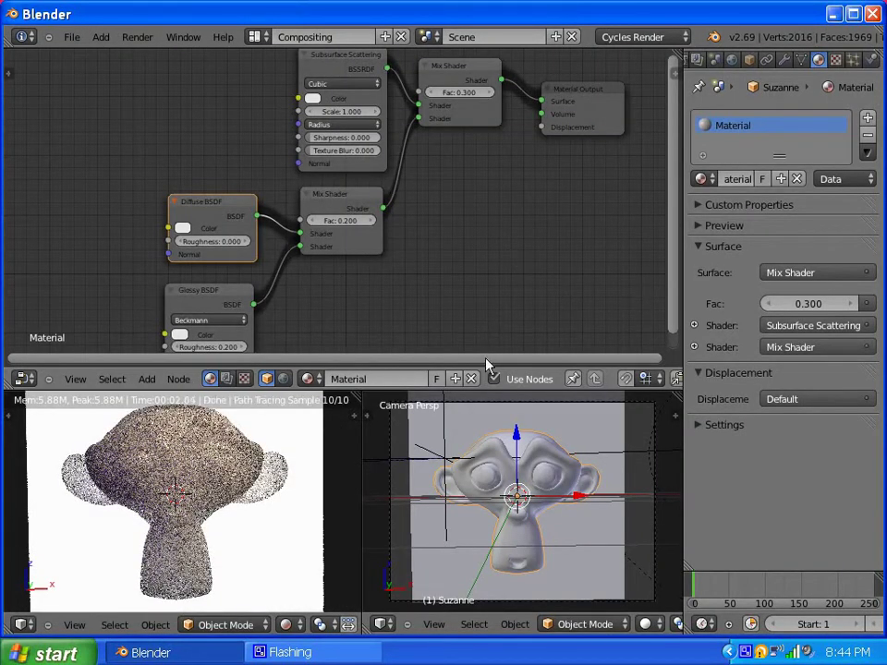
{"action": "left_click_drag", "start_coordinate": [488, 364], "coordinate": [429, 361]}
{"action": "left_click_drag", "start_coordinate": [678, 304], "coordinate": [671, 212]}
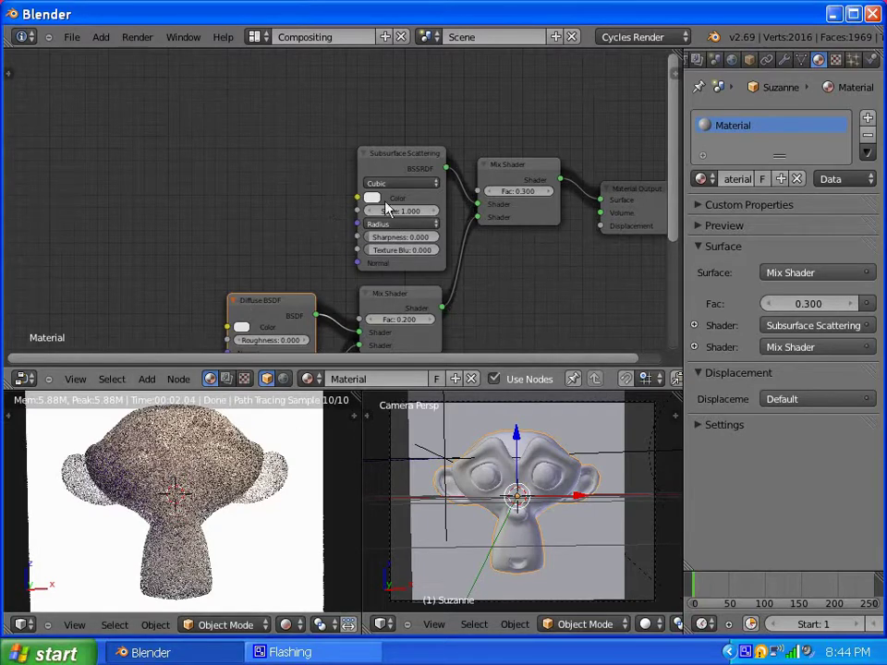
{"action": "scroll", "coordinate": [388, 210], "scroll_direction": "up", "scroll_amount": 3}
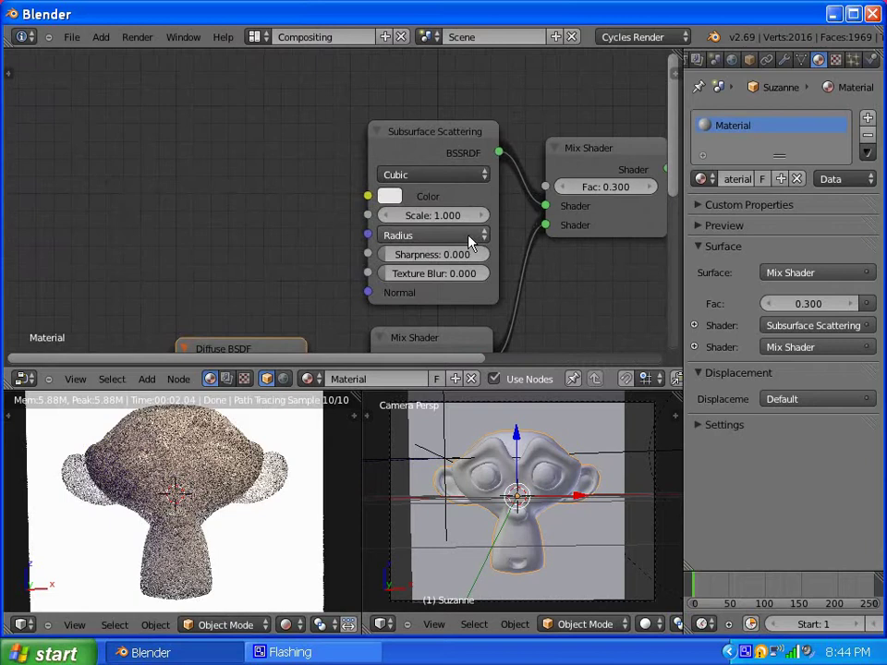
{"action": "left_click", "coordinate": [469, 240]}
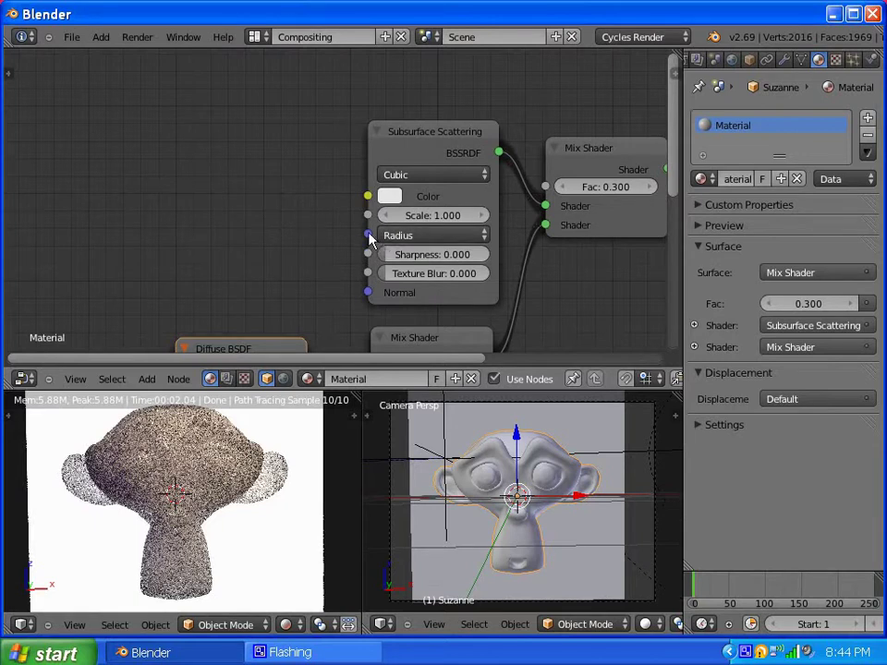
{"action": "scroll", "coordinate": [158, 133], "scroll_direction": "down", "scroll_amount": 3}
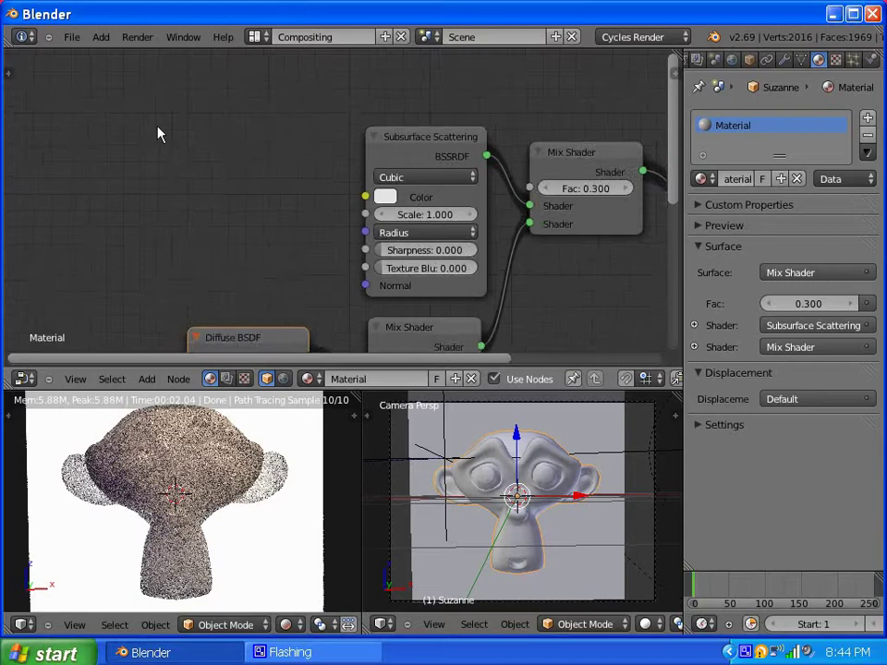
{"action": "left_click_drag", "start_coordinate": [404, 360], "coordinate": [250, 349]}
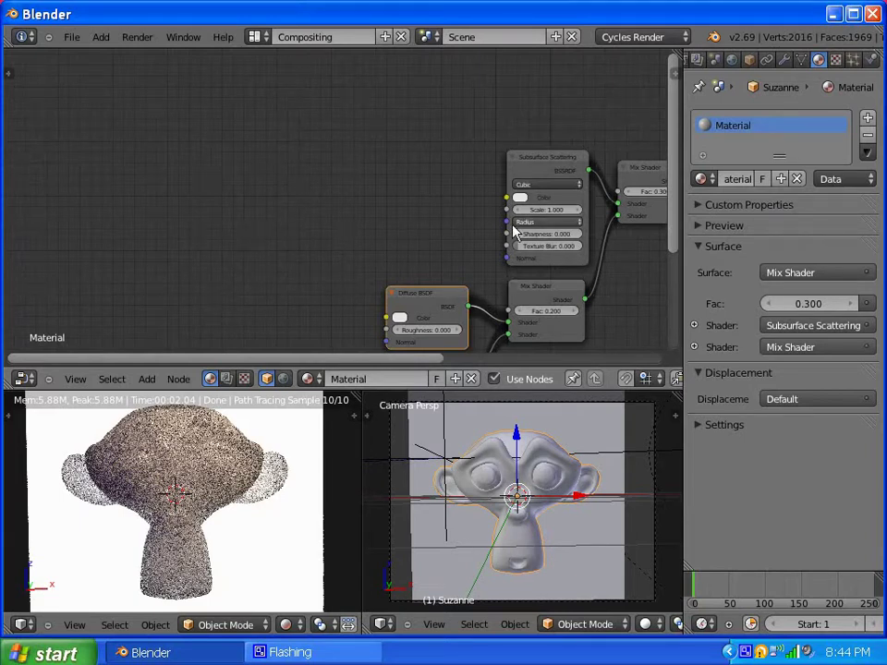
- Add an RGB input node at the upper left of Suzanne's node tree
{"action": "left_click", "coordinate": [146, 379]}
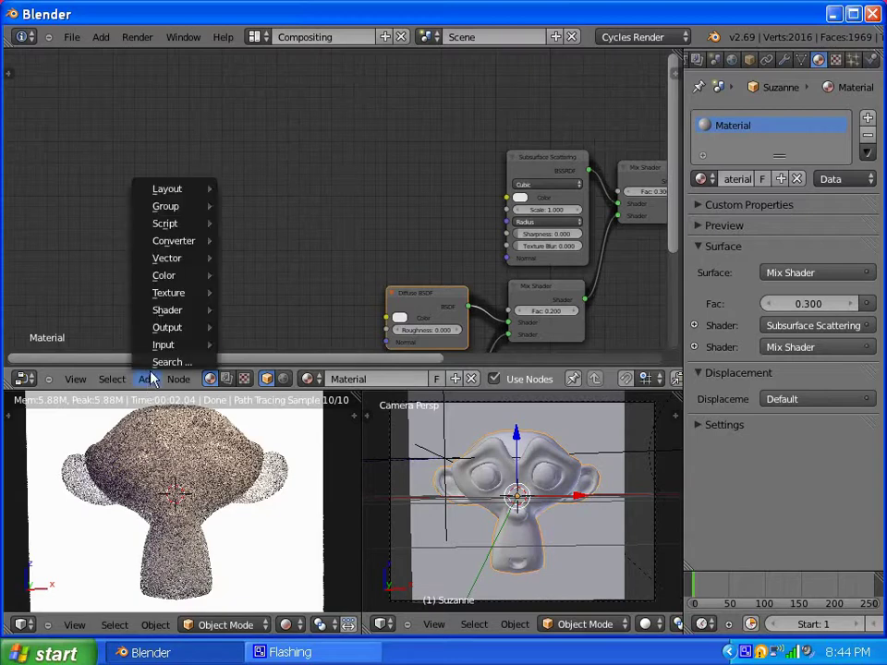
{"action": "mouse_move", "coordinate": [175, 278]}
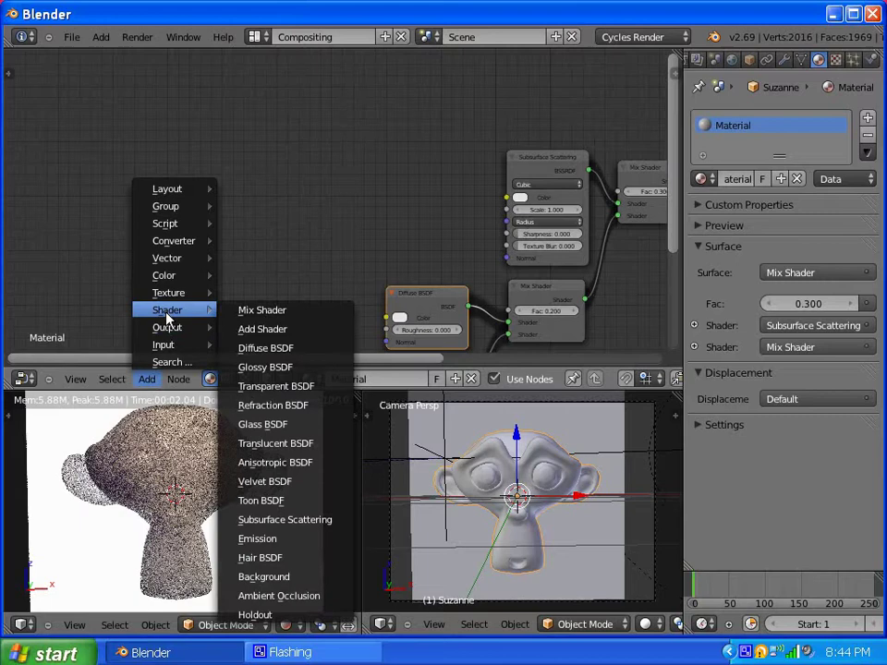
{"action": "mouse_move", "coordinate": [170, 345]}
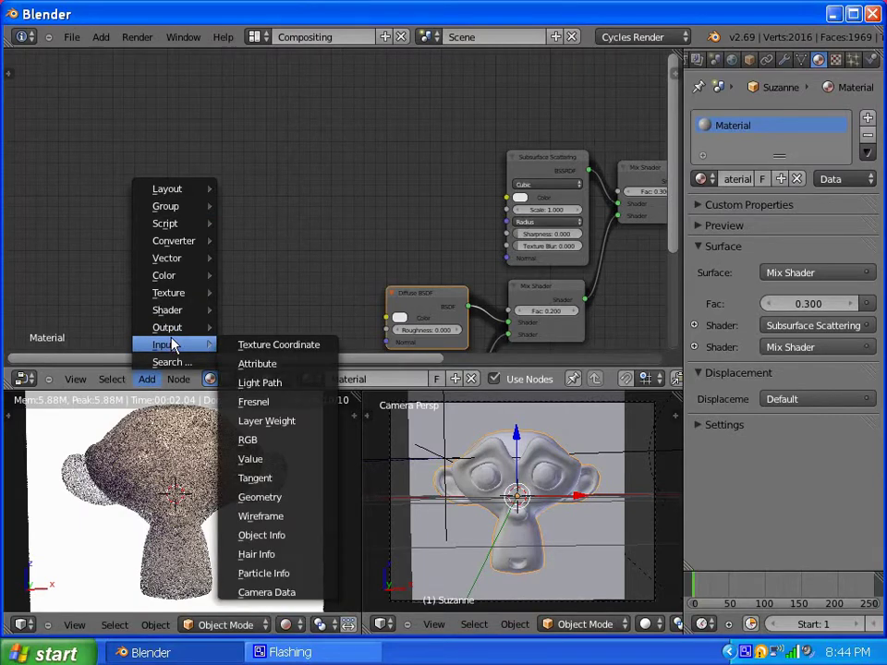
{"action": "left_click", "coordinate": [250, 440]}
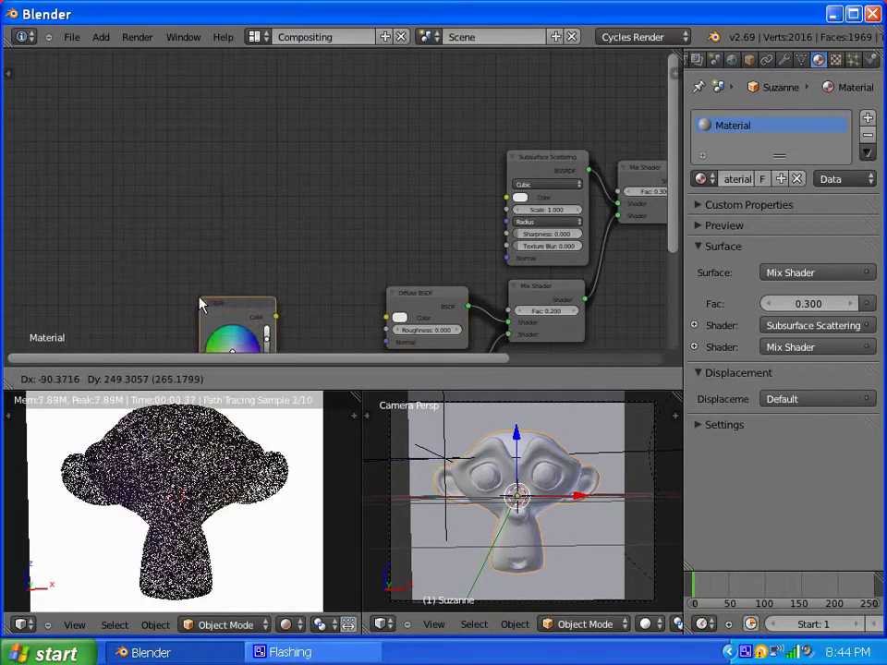
{"action": "left_click", "coordinate": [153, 145]}
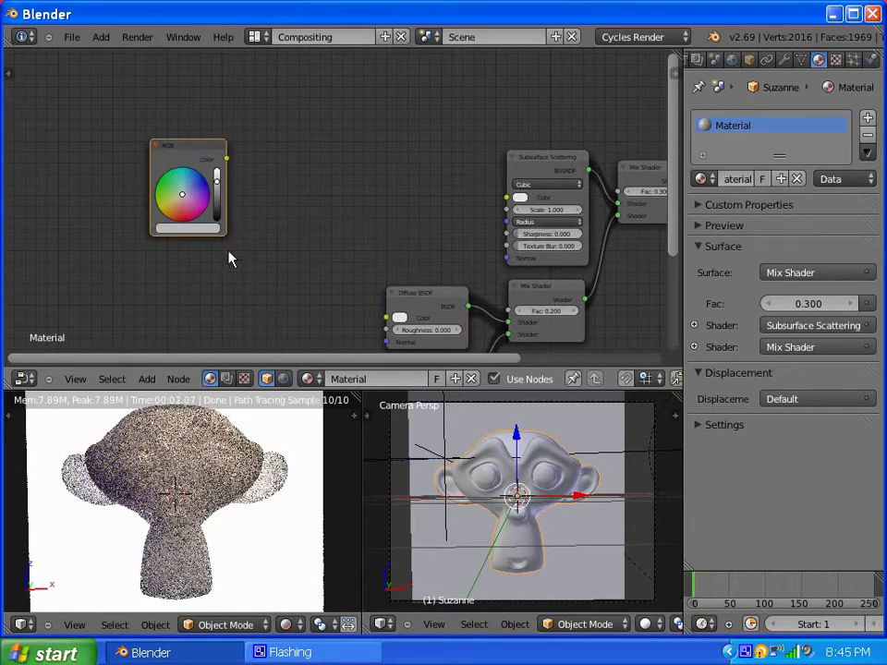
- Place a Separate RGB node beside the RGB node and connect RGB Color to its Image input
{"action": "left_click", "coordinate": [146, 382]}
{"action": "mouse_move", "coordinate": [191, 250]}
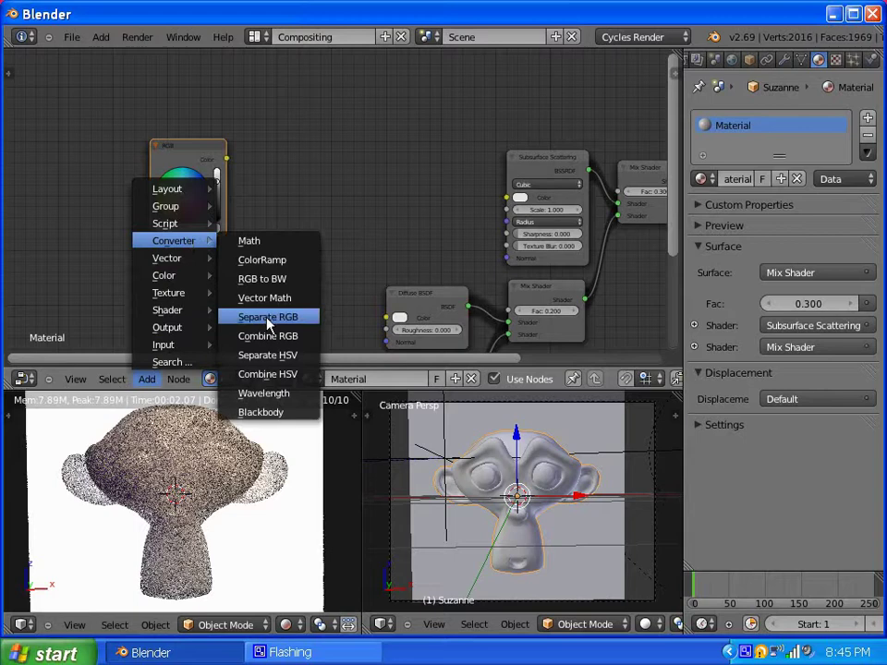
{"action": "left_click", "coordinate": [247, 318]}
{"action": "left_click", "coordinate": [258, 111]}
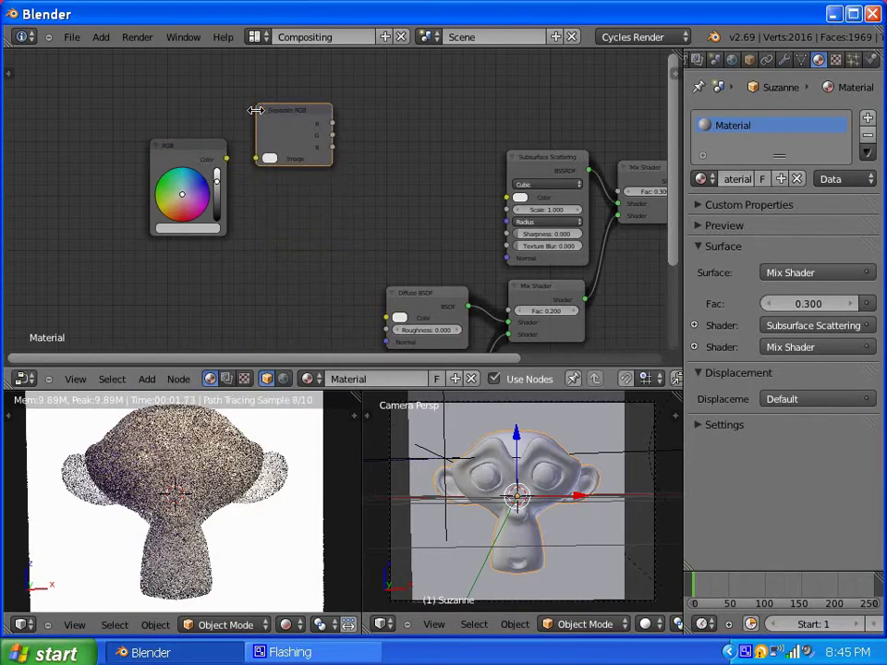
{"action": "left_click_drag", "start_coordinate": [190, 150], "coordinate": [132, 154]}
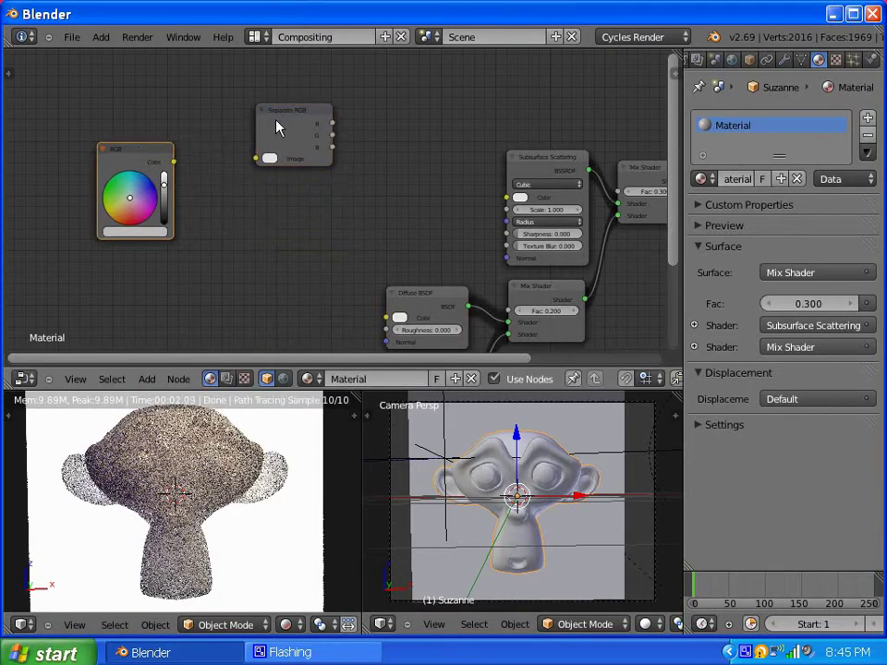
{"action": "left_click_drag", "start_coordinate": [277, 128], "coordinate": [214, 129]}
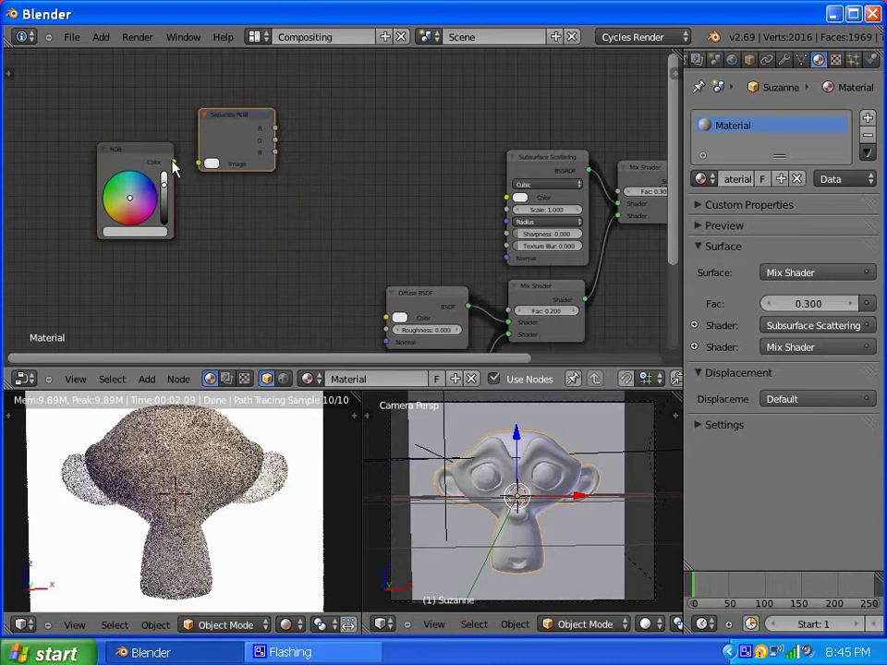
{"action": "left_click_drag", "start_coordinate": [173, 162], "coordinate": [191, 163]}
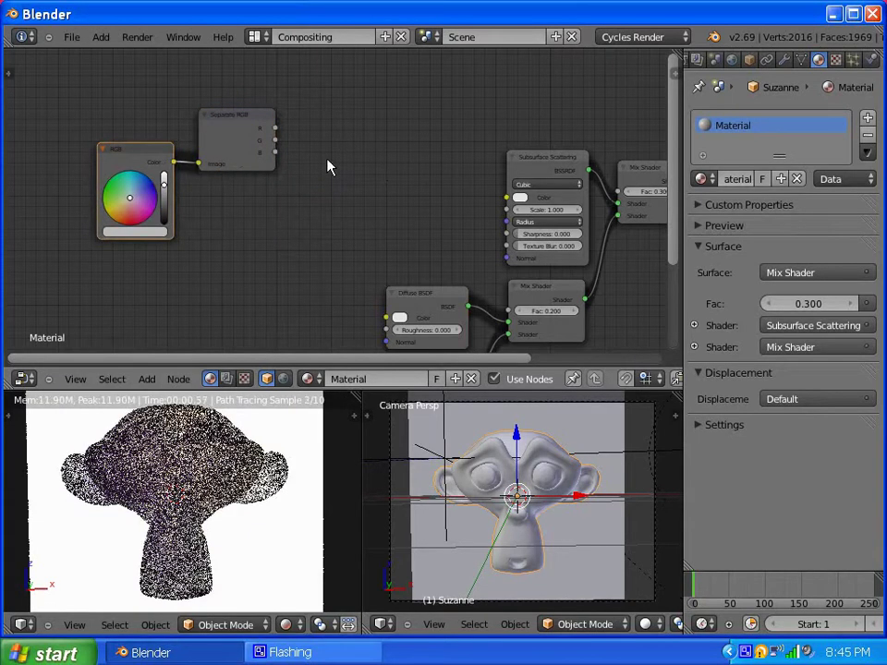
{"action": "scroll", "coordinate": [323, 138], "scroll_direction": "up", "scroll_amount": 1}
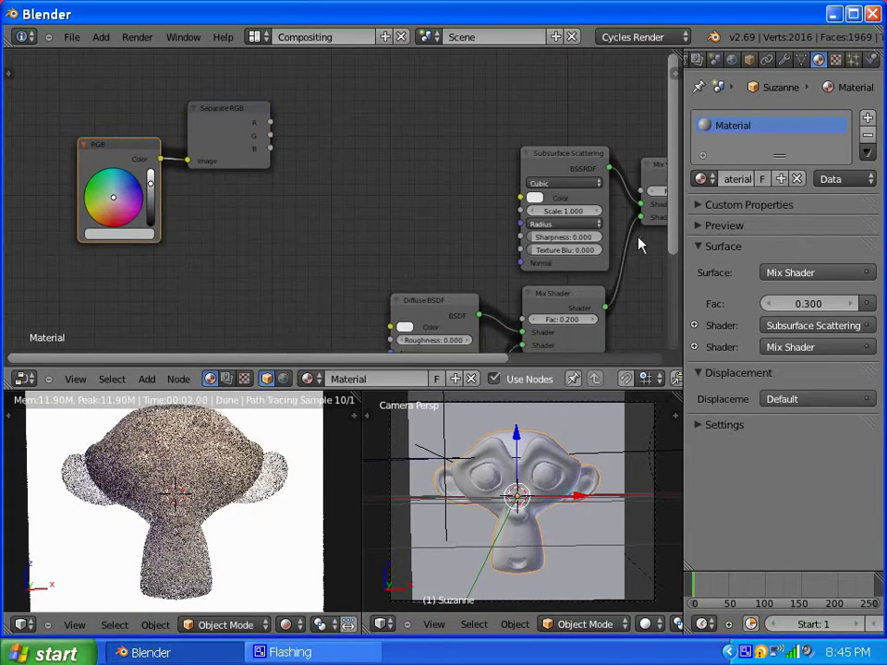
{"action": "left_click_drag", "start_coordinate": [667, 210], "coordinate": [673, 163]}
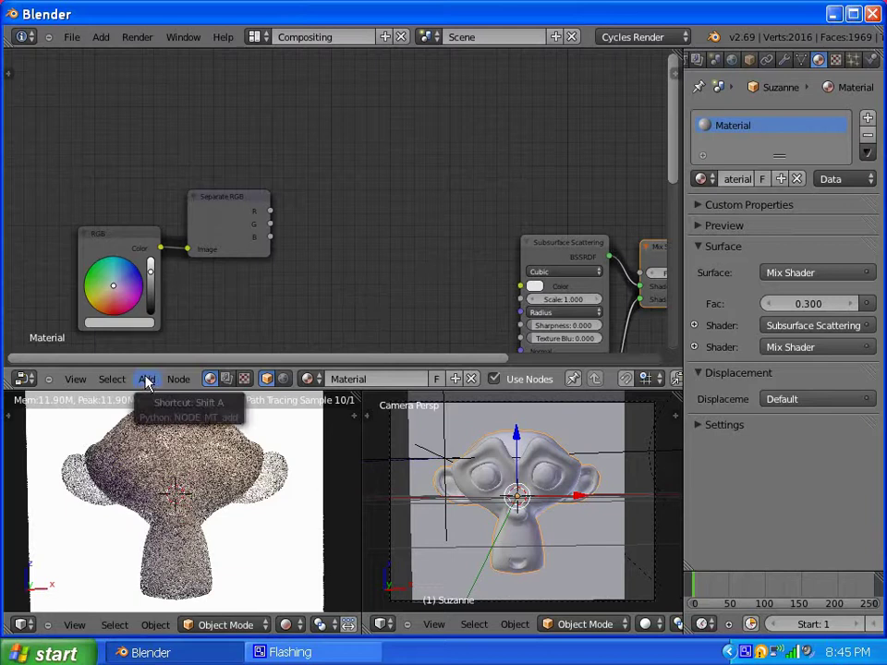
{"action": "left_click_drag", "start_coordinate": [220, 195], "coordinate": [247, 217]}
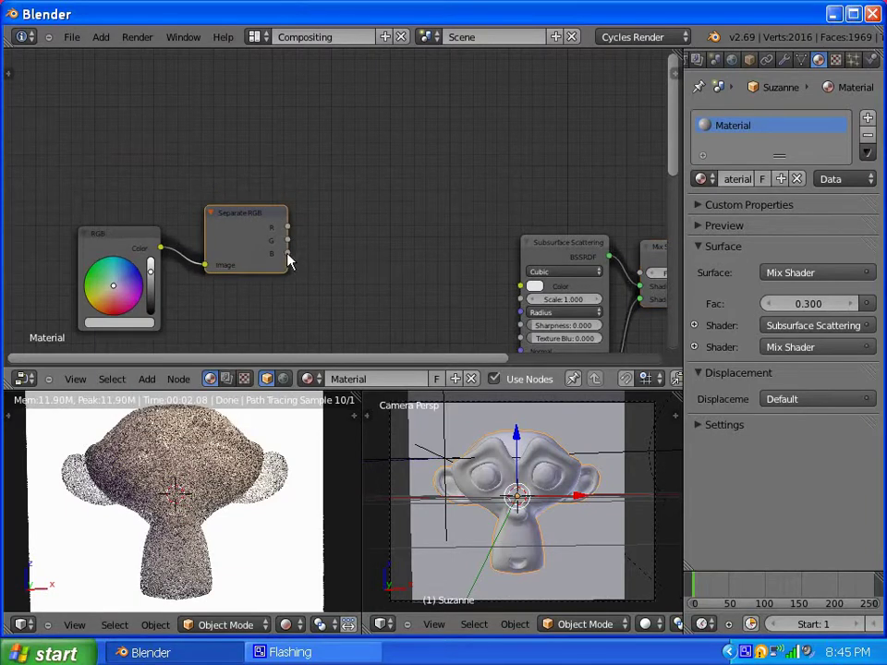
- Add a Math node set to Multiply and collapse it to its title bar
{"action": "left_click", "coordinate": [146, 380]}
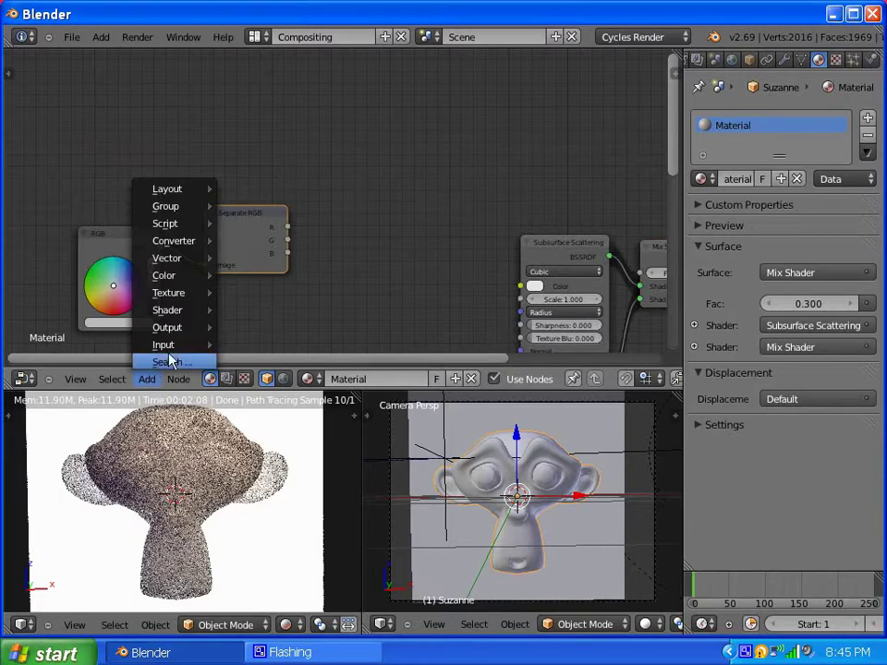
{"action": "mouse_move", "coordinate": [178, 241]}
{"action": "left_click", "coordinate": [252, 242]}
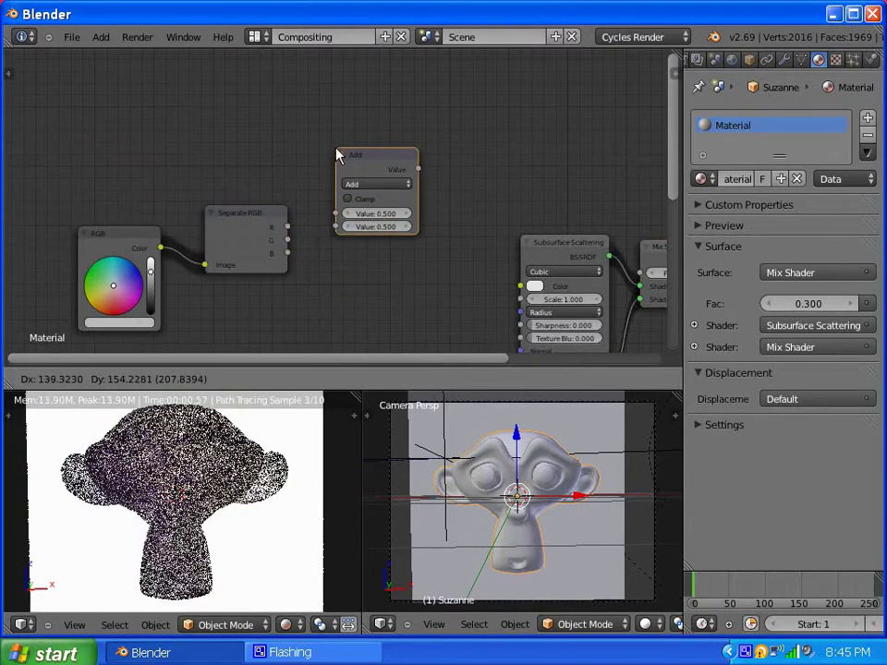
{"action": "left_click", "coordinate": [338, 123]}
{"action": "left_click", "coordinate": [403, 185]}
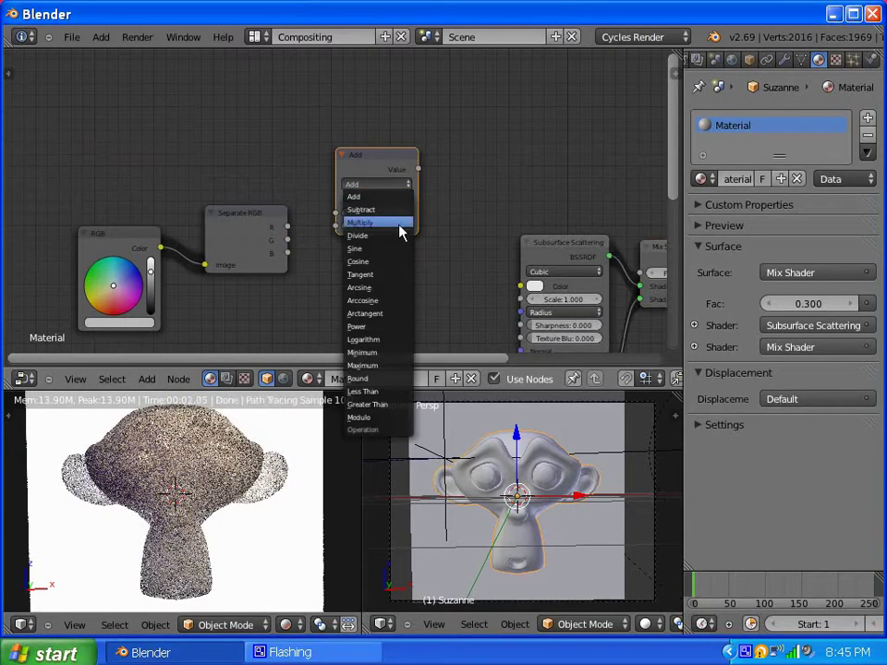
{"action": "left_click", "coordinate": [387, 223]}
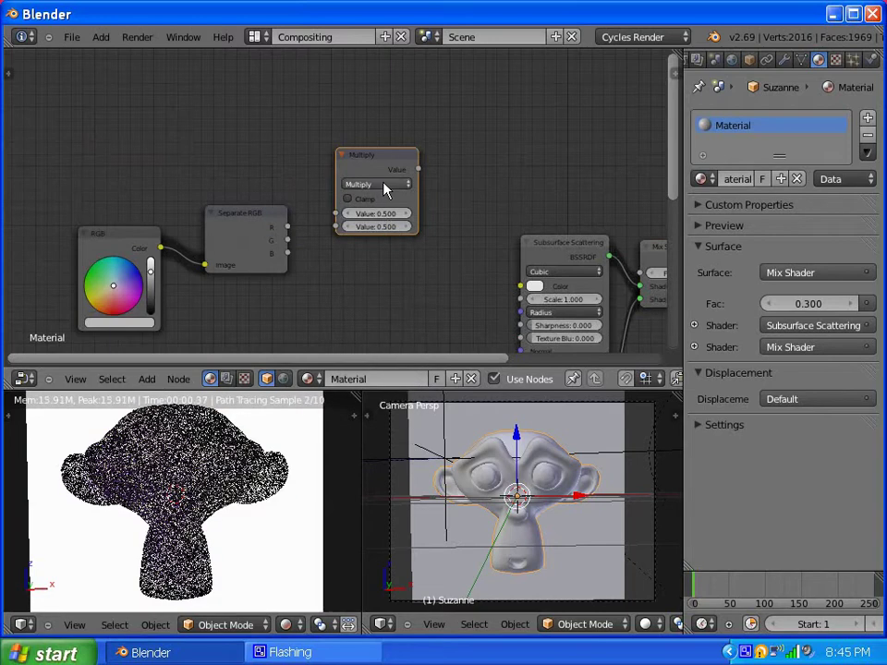
{"action": "left_click", "coordinate": [344, 155]}
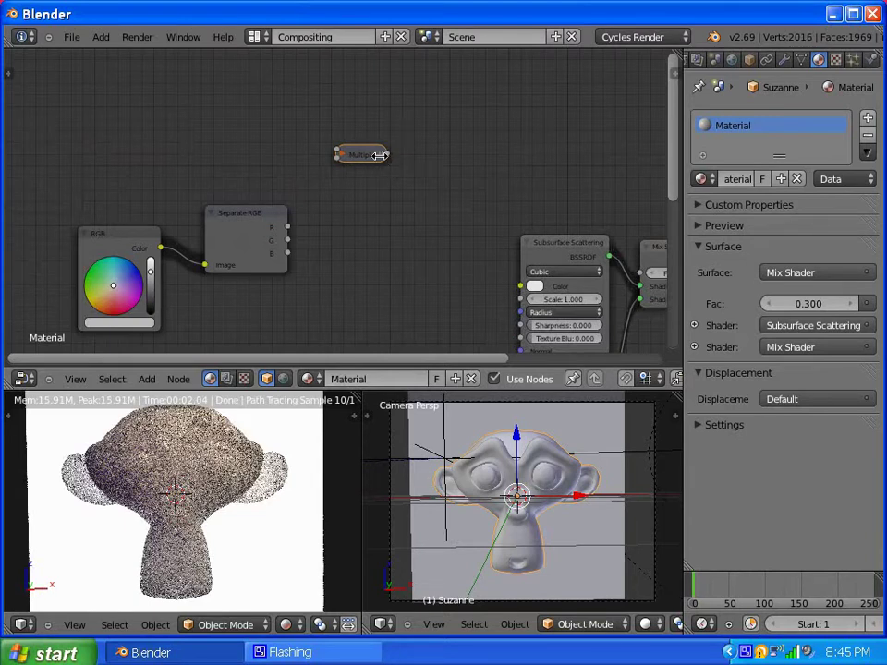
{"action": "left_click_drag", "start_coordinate": [379, 155], "coordinate": [397, 154]}
- Duplicate the Multiply node twice, stacking the copies below the original
{"action": "left_click", "coordinate": [176, 380]}
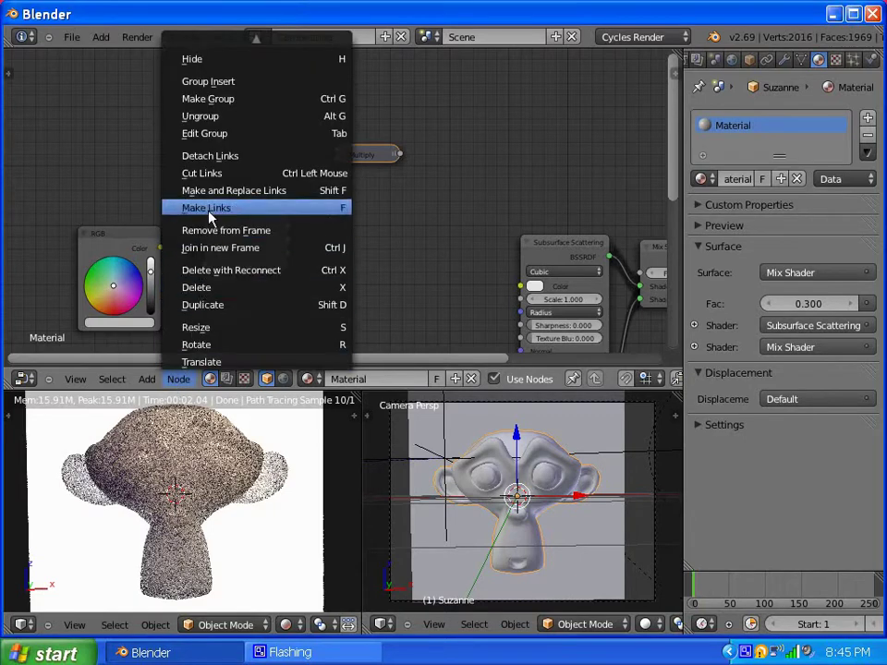
{"action": "left_click", "coordinate": [240, 314]}
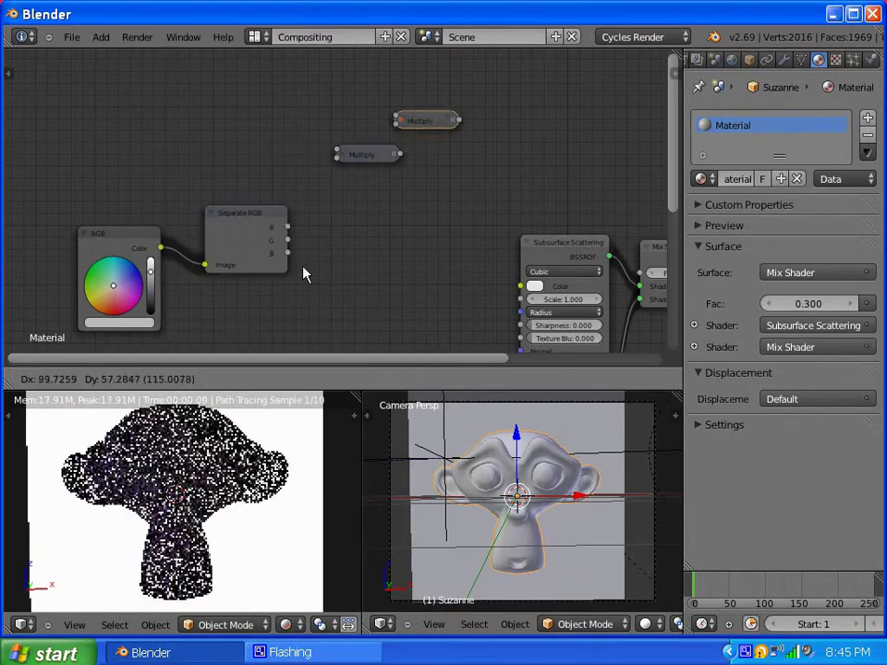
{"action": "left_click", "coordinate": [247, 357]}
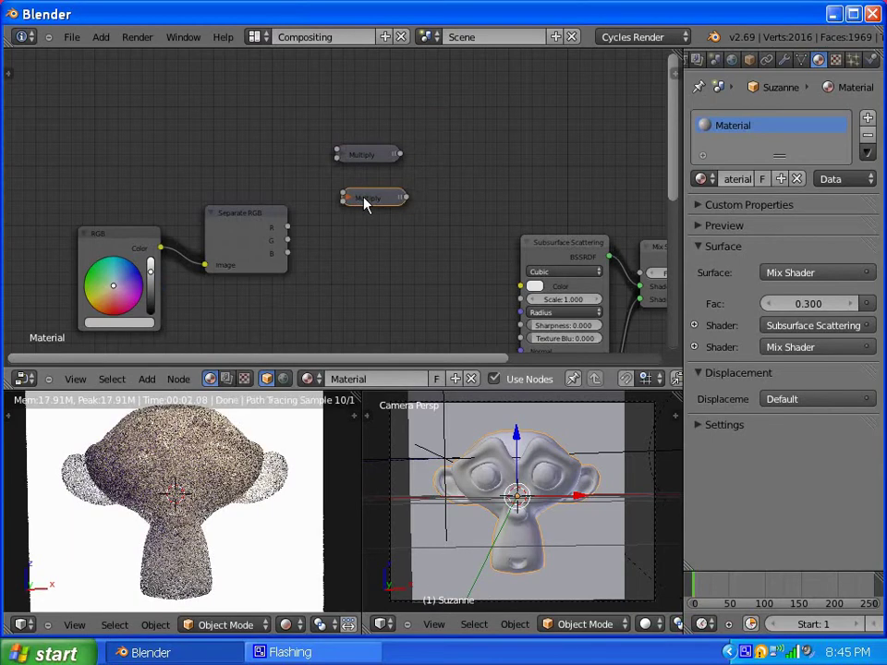
{"action": "left_click", "coordinate": [179, 380]}
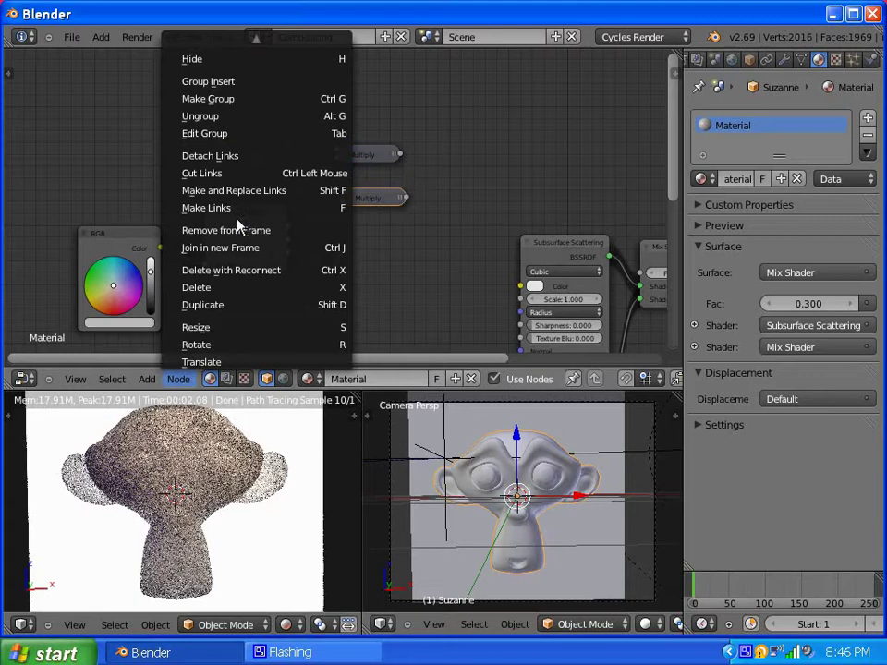
{"action": "left_click", "coordinate": [233, 304]}
{"action": "left_click", "coordinate": [235, 349]}
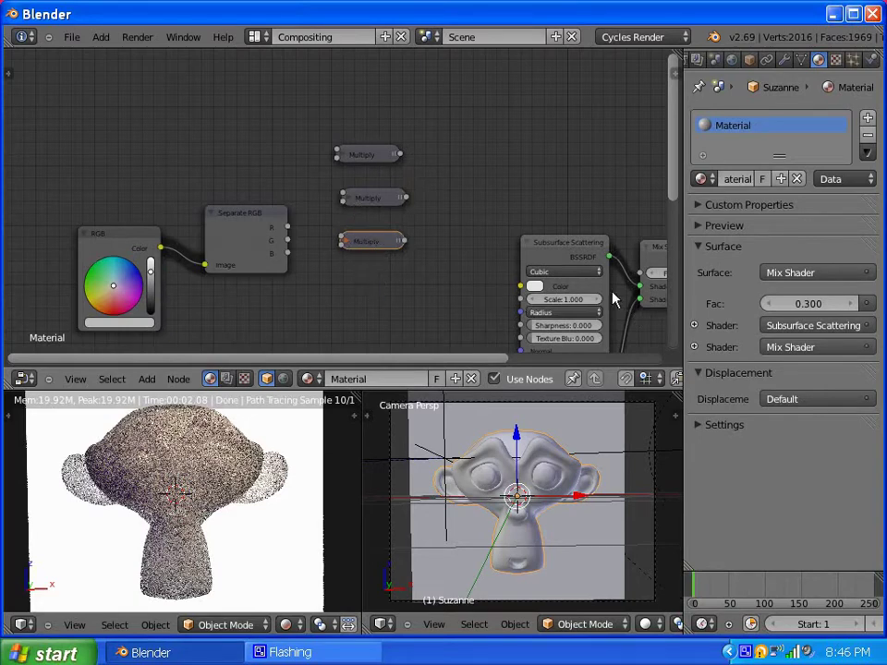
{"action": "left_click_drag", "start_coordinate": [679, 181], "coordinate": [687, 238]}
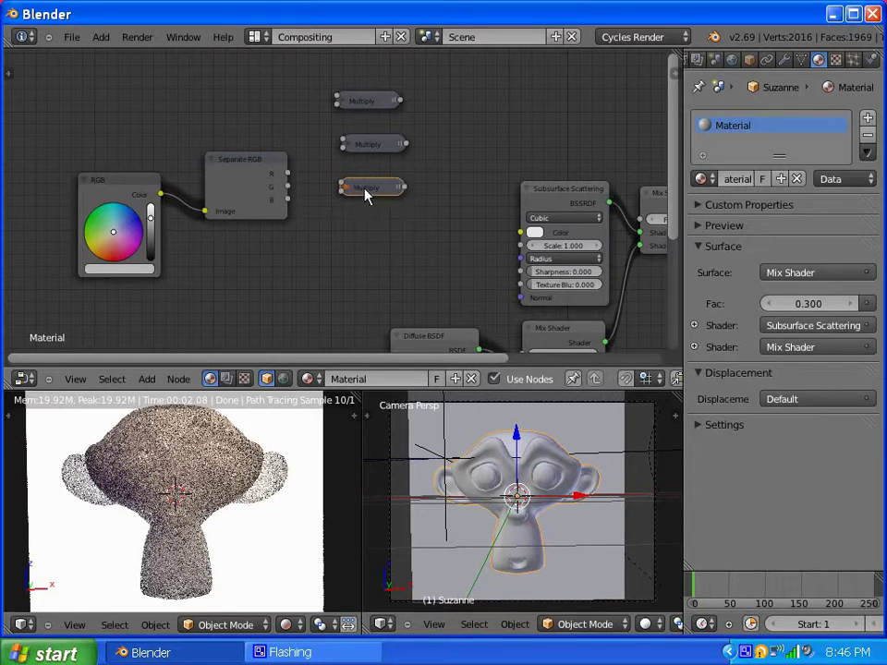
{"action": "key", "text": "g"}
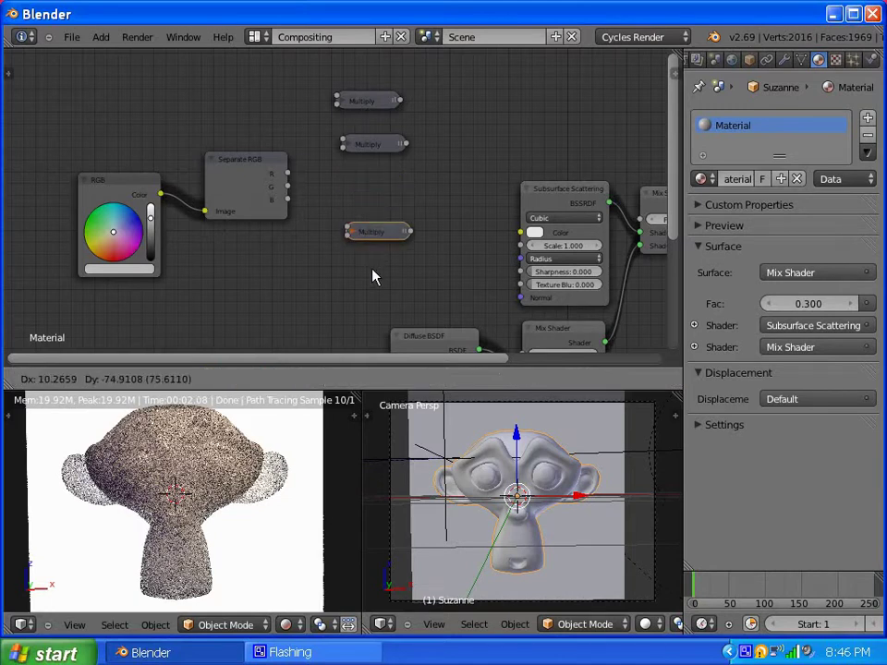
{"action": "left_click", "coordinate": [366, 297]}
{"action": "right_click", "coordinate": [378, 148]}
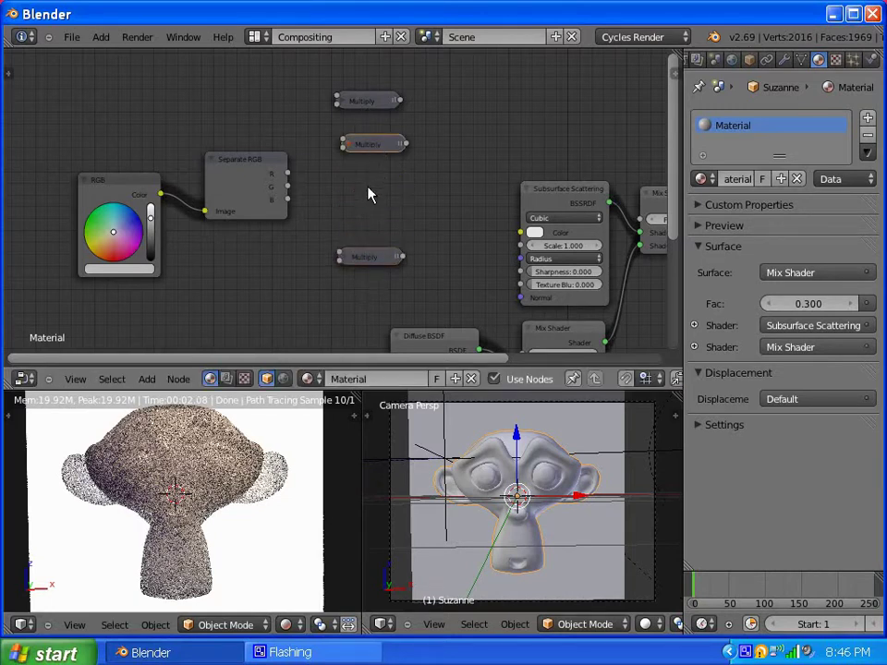
{"action": "key", "text": "g"}
{"action": "left_click", "coordinate": [378, 271]}
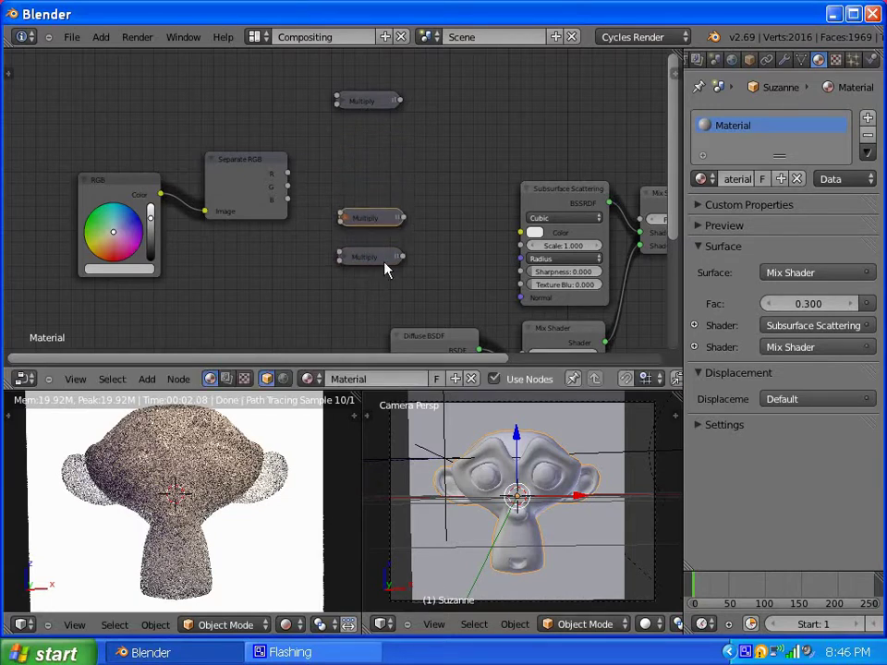
{"action": "right_click", "coordinate": [367, 106]}
{"action": "key", "text": "g"}
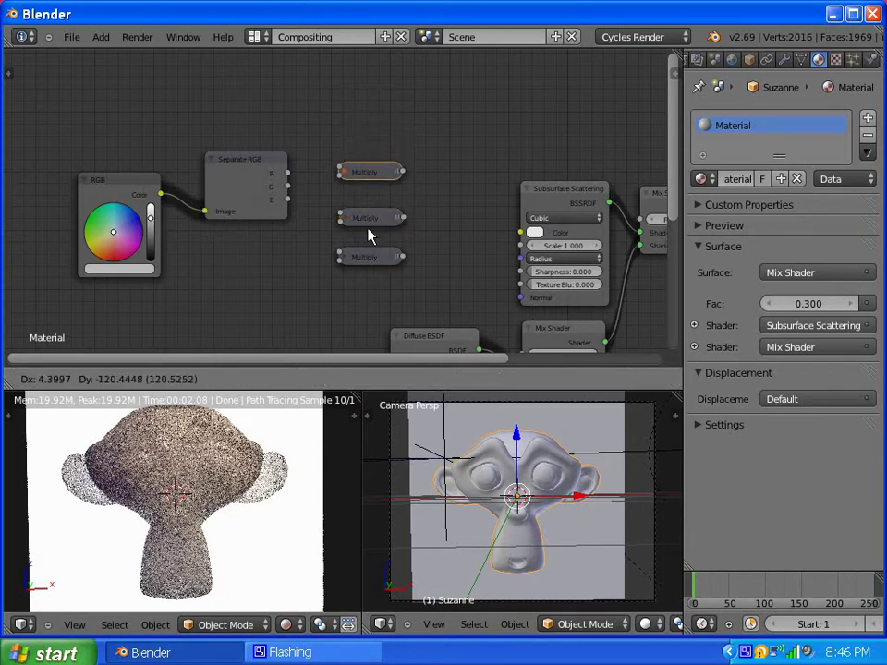
{"action": "left_click", "coordinate": [369, 245]}
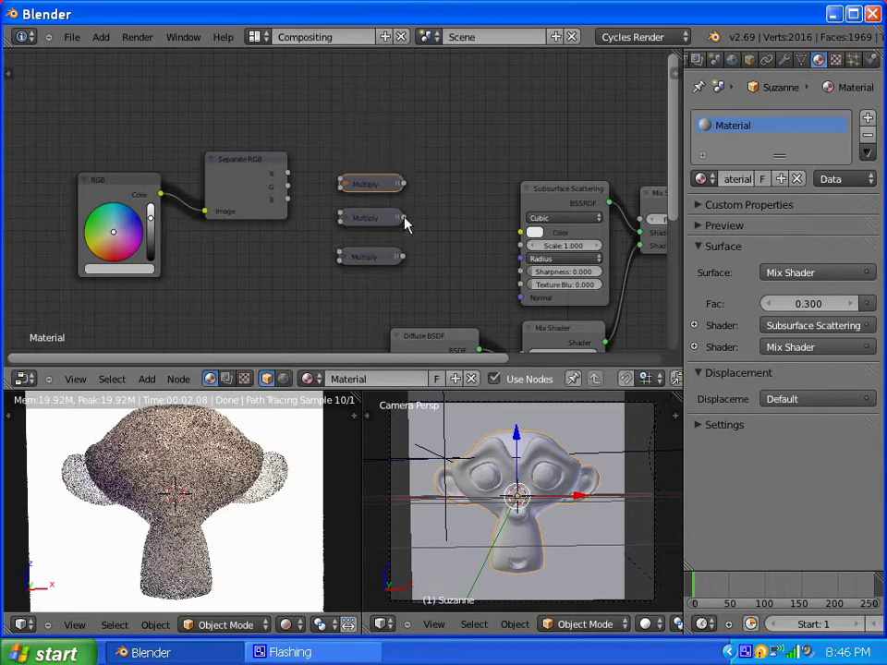
{"action": "left_click", "coordinate": [145, 378]}
{"action": "mouse_move", "coordinate": [175, 261]}
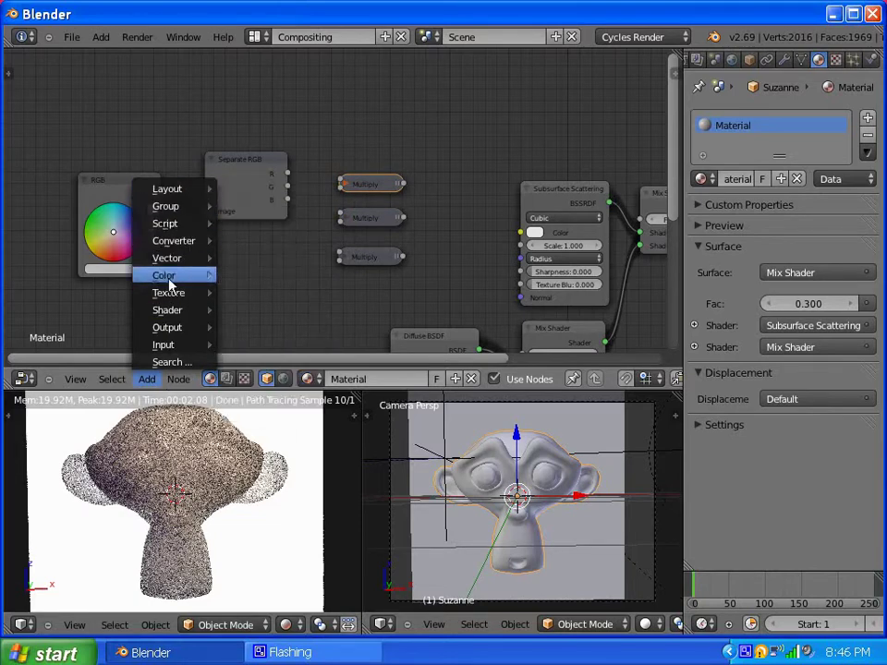
{"action": "mouse_move", "coordinate": [183, 351]}
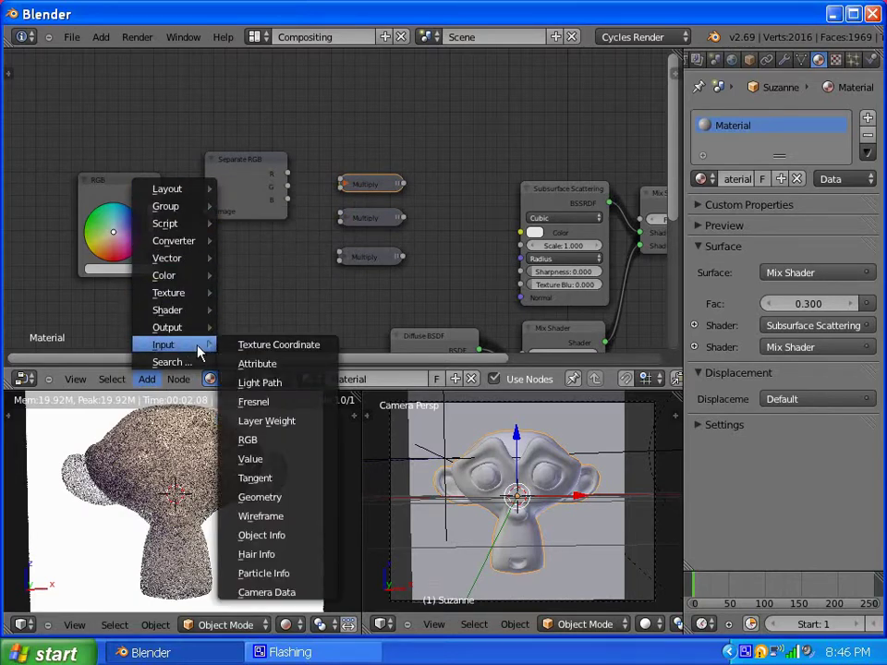
{"action": "key", "text": "Escape"}
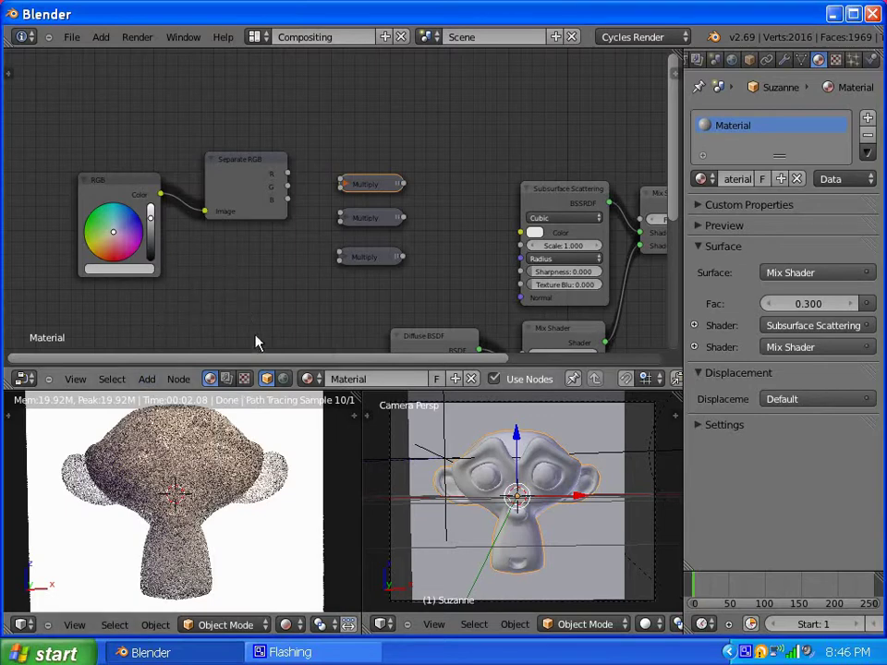
- Add a Value node with 0.500 below the Separate RGB node
{"action": "left_click", "coordinate": [179, 379]}
{"action": "left_click", "coordinate": [146, 379]}
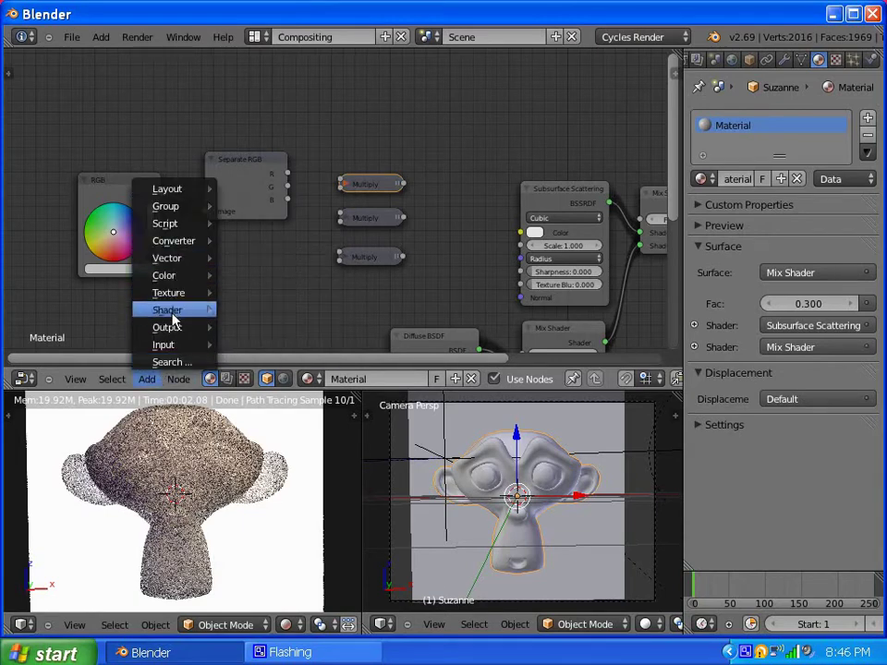
{"action": "mouse_move", "coordinate": [176, 348]}
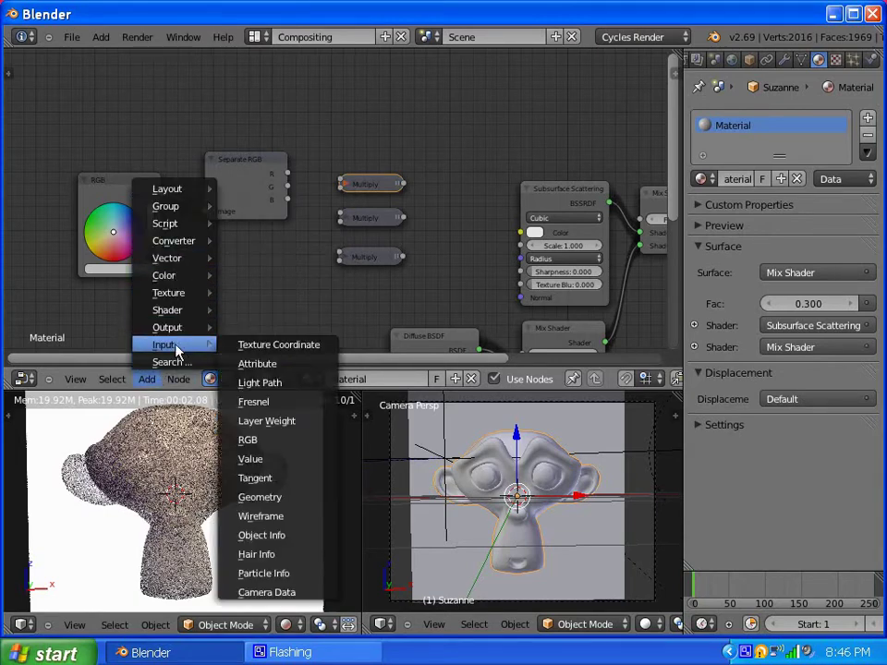
{"action": "left_click", "coordinate": [263, 459]}
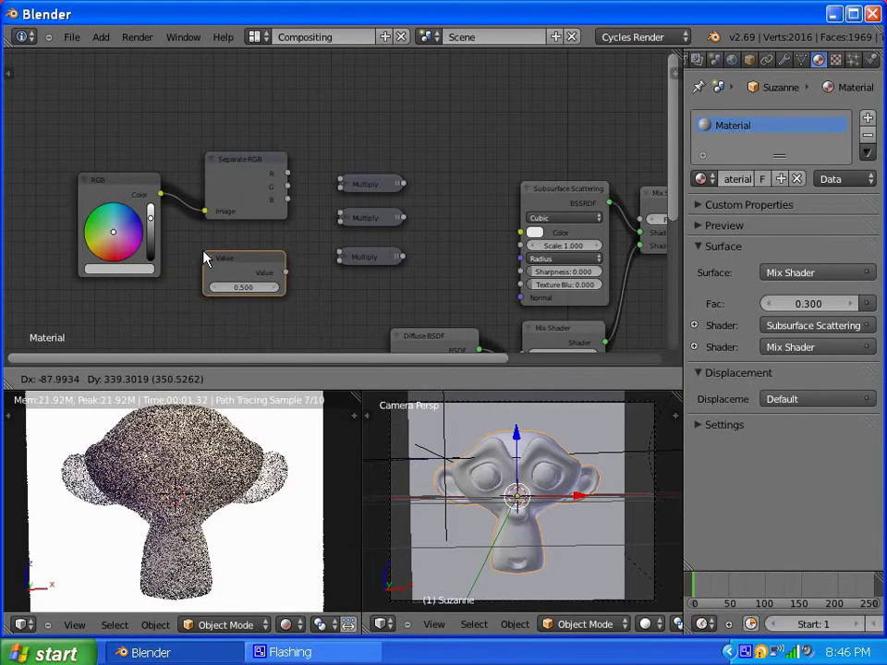
{"action": "left_click", "coordinate": [204, 247]}
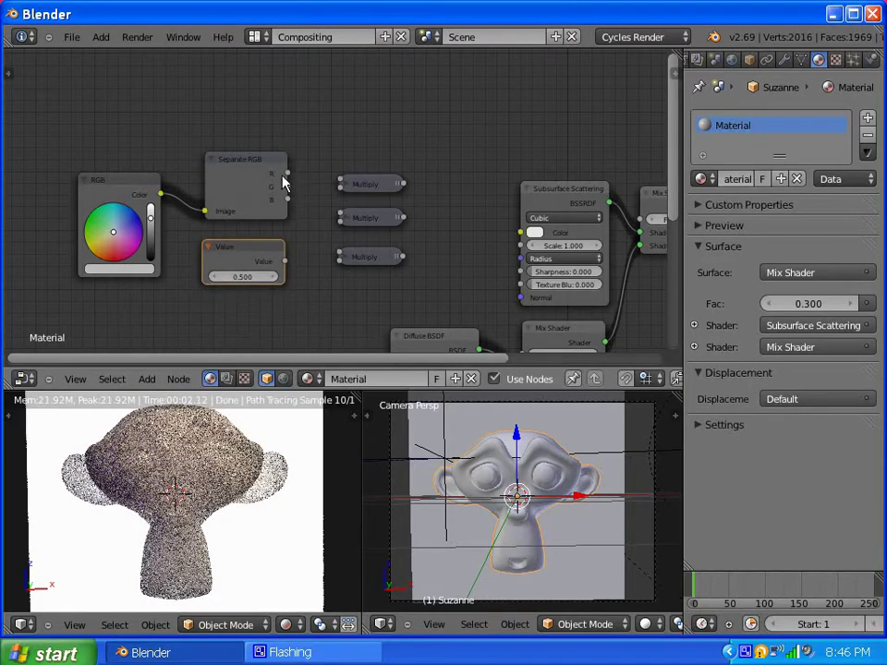
- Wire Separate RGB's R, G, B and the Value output into the top, middle and bottom Multiply nodes
{"action": "left_click_drag", "start_coordinate": [288, 178], "coordinate": [341, 181]}
{"action": "left_click_drag", "start_coordinate": [288, 189], "coordinate": [341, 218]}
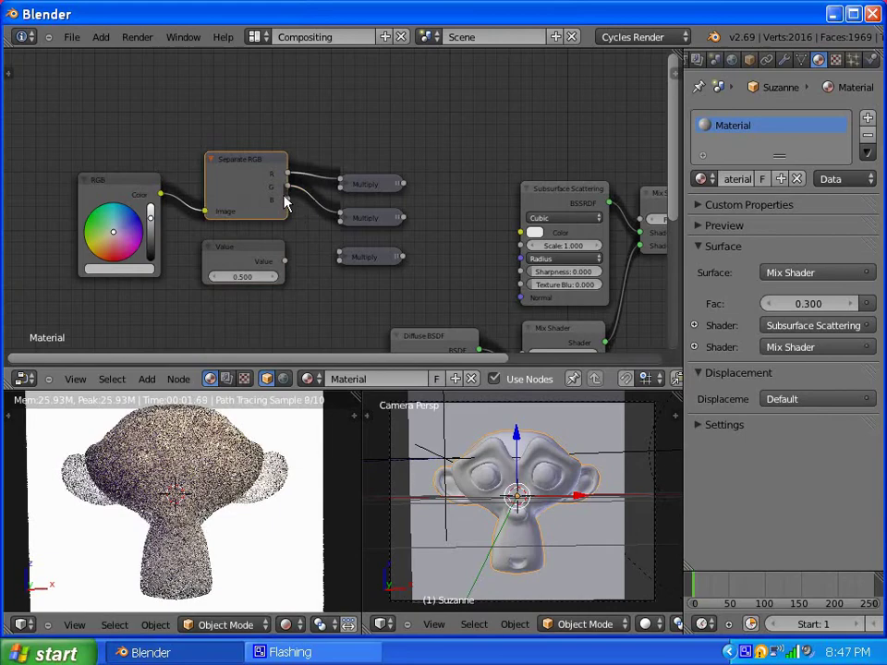
{"action": "left_click_drag", "start_coordinate": [289, 198], "coordinate": [341, 255]}
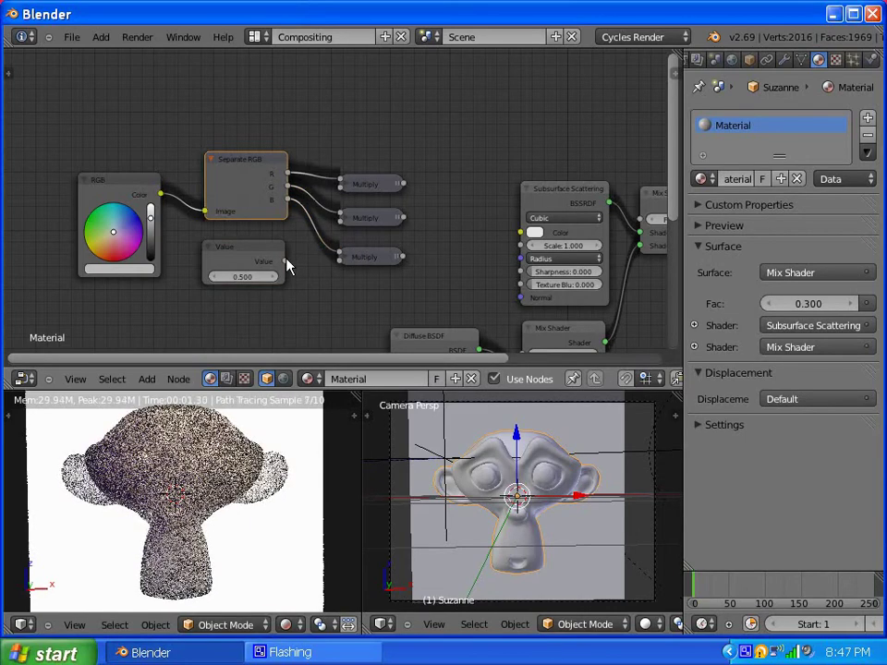
{"action": "left_click_drag", "start_coordinate": [286, 264], "coordinate": [343, 192]}
{"action": "left_click_drag", "start_coordinate": [288, 264], "coordinate": [338, 234]}
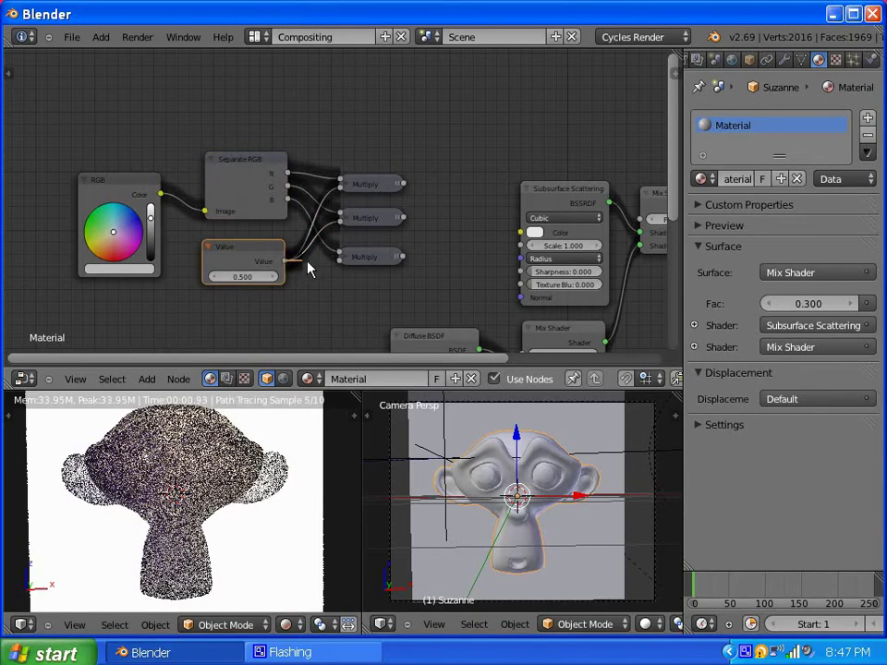
{"action": "left_click_drag", "start_coordinate": [308, 268], "coordinate": [338, 257]}
{"action": "scroll", "coordinate": [379, 282], "scroll_direction": "down", "scroll_amount": 1}
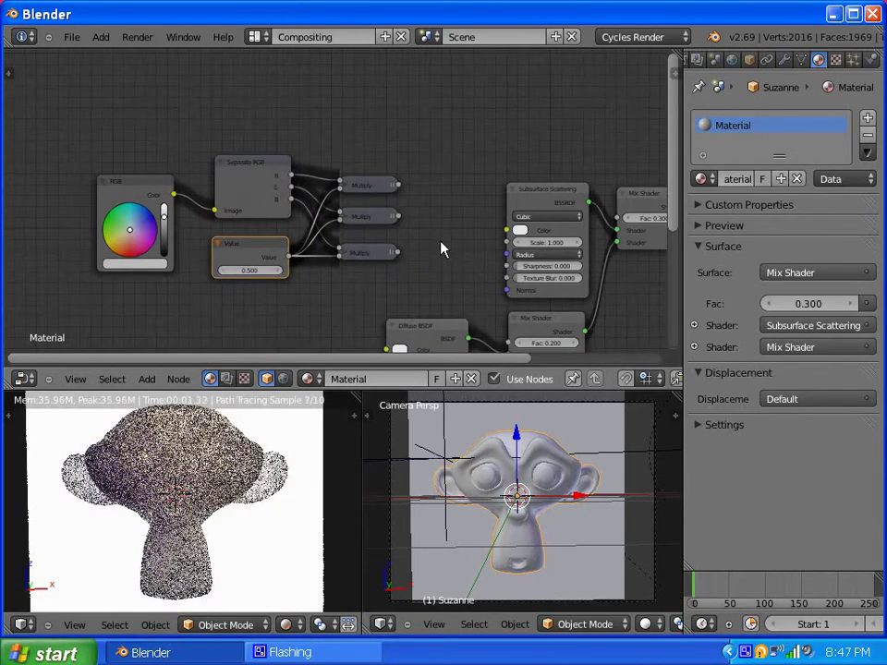
- Inspect the Subsurface Scattering Radius component values
{"action": "scroll", "coordinate": [441, 248], "scroll_direction": "up", "scroll_amount": 1}
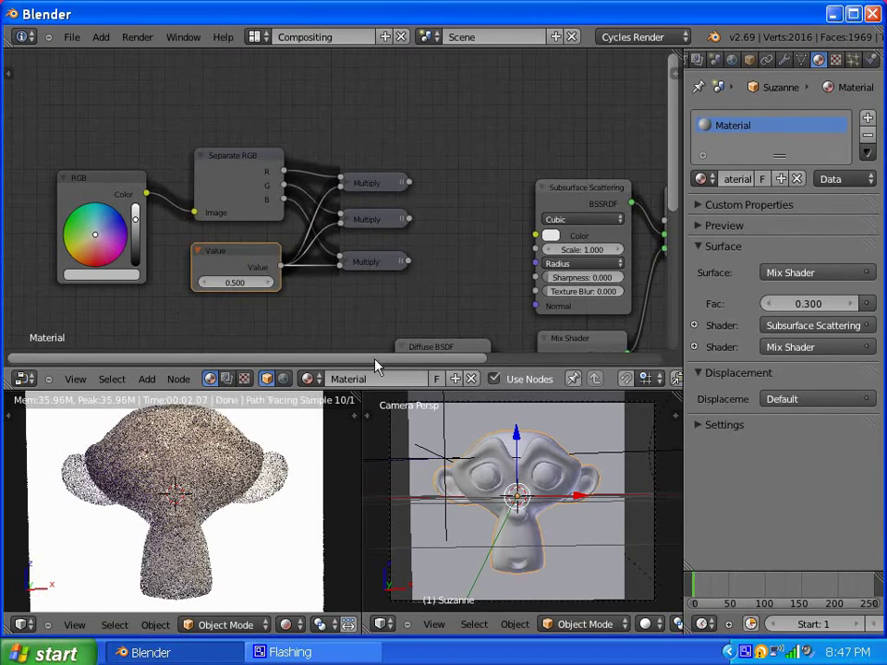
{"action": "scroll", "coordinate": [380, 319], "scroll_direction": "right", "scroll_amount": 5, "text": "ctrl"}
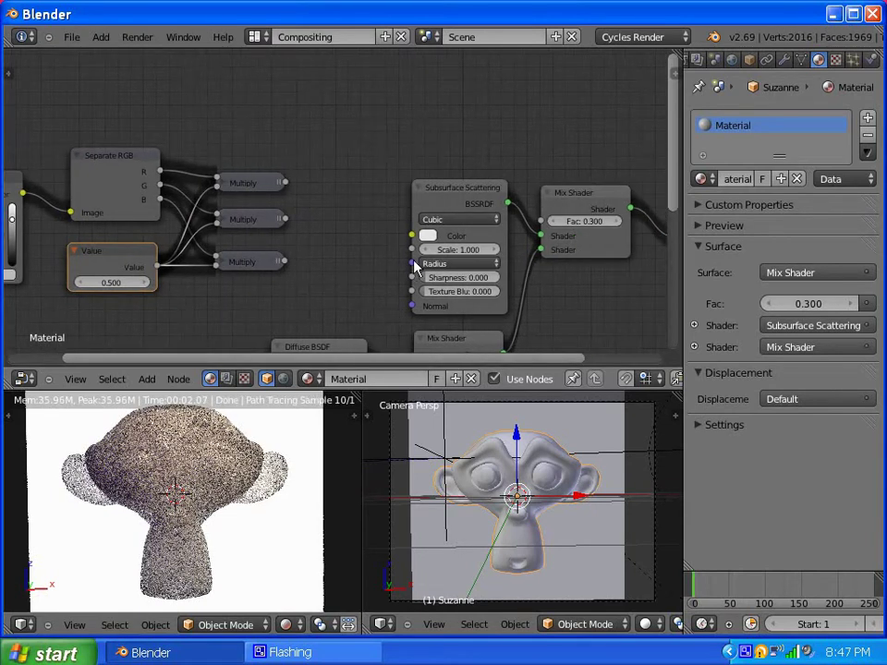
{"action": "left_click", "coordinate": [460, 265]}
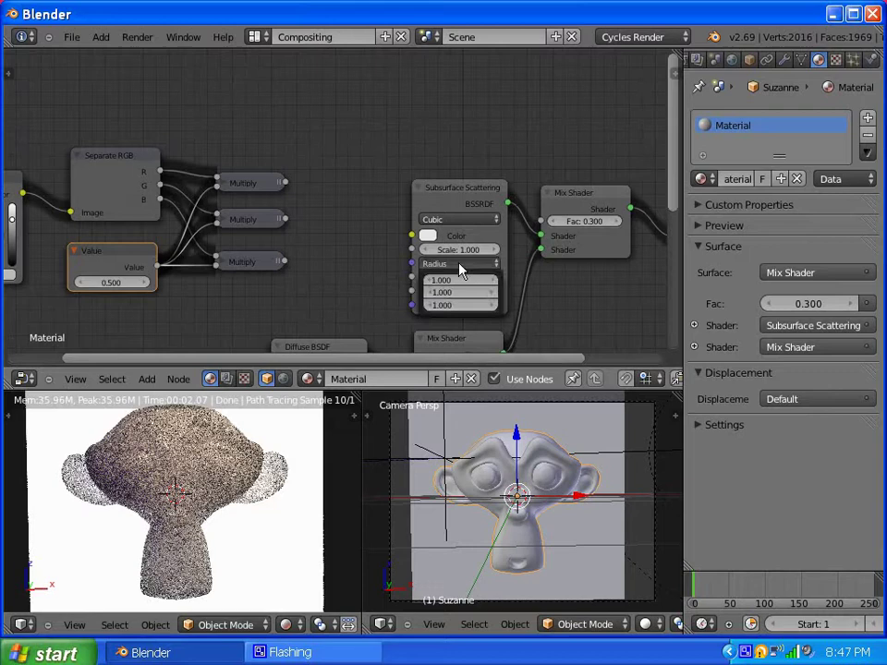
{"action": "left_click", "coordinate": [413, 268]}
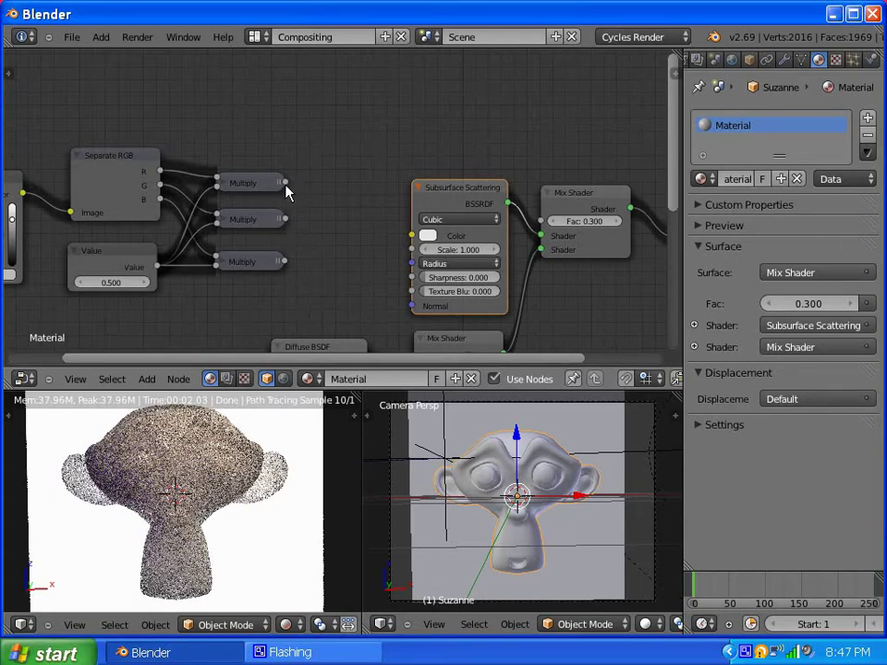
- Try linking Multiply results to the Radius socket, then remove that link again
{"action": "left_click_drag", "start_coordinate": [284, 183], "coordinate": [411, 264]}
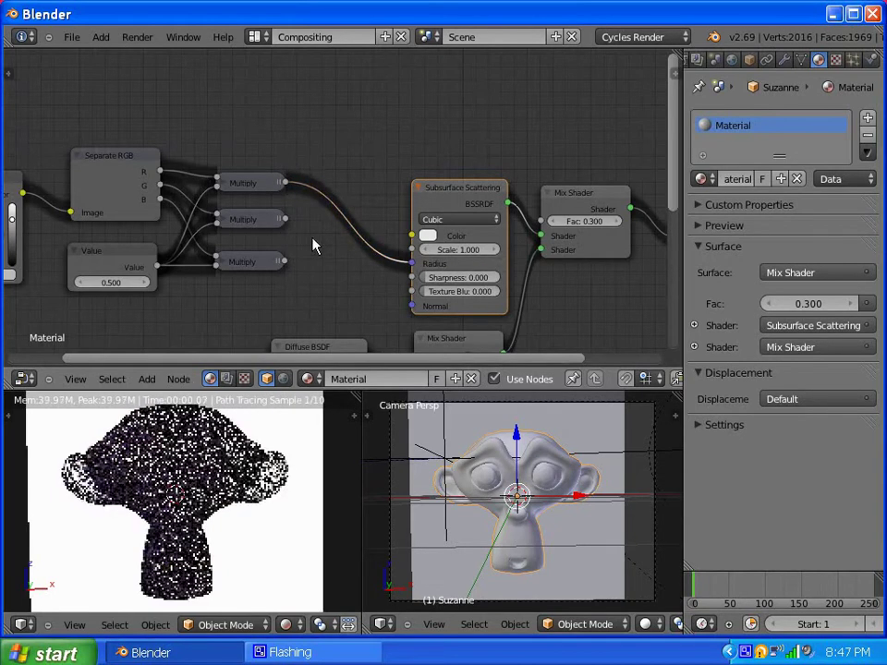
{"action": "left_click_drag", "start_coordinate": [285, 219], "coordinate": [366, 207]}
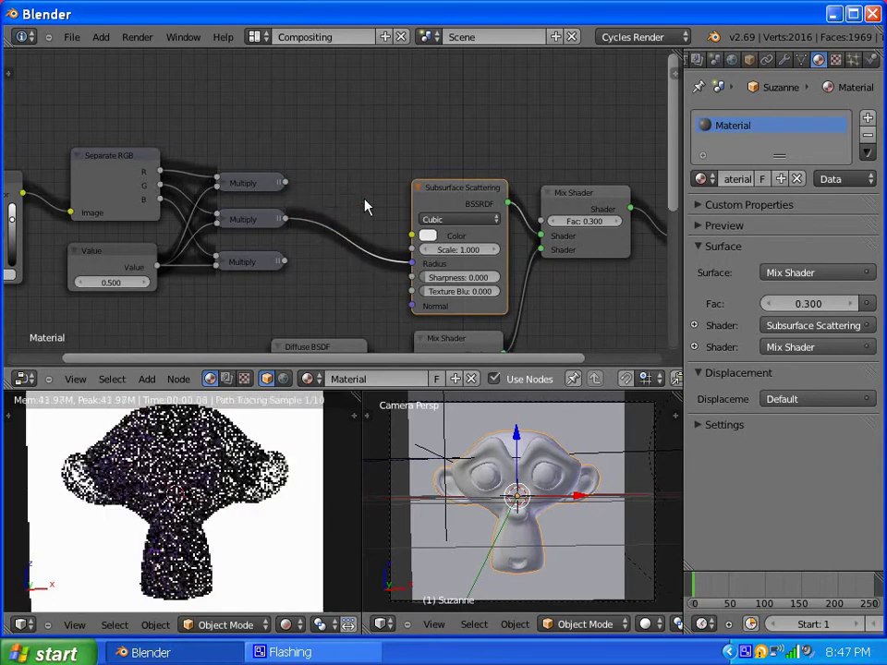
{"action": "left_click_drag", "start_coordinate": [411, 264], "coordinate": [284, 317]}
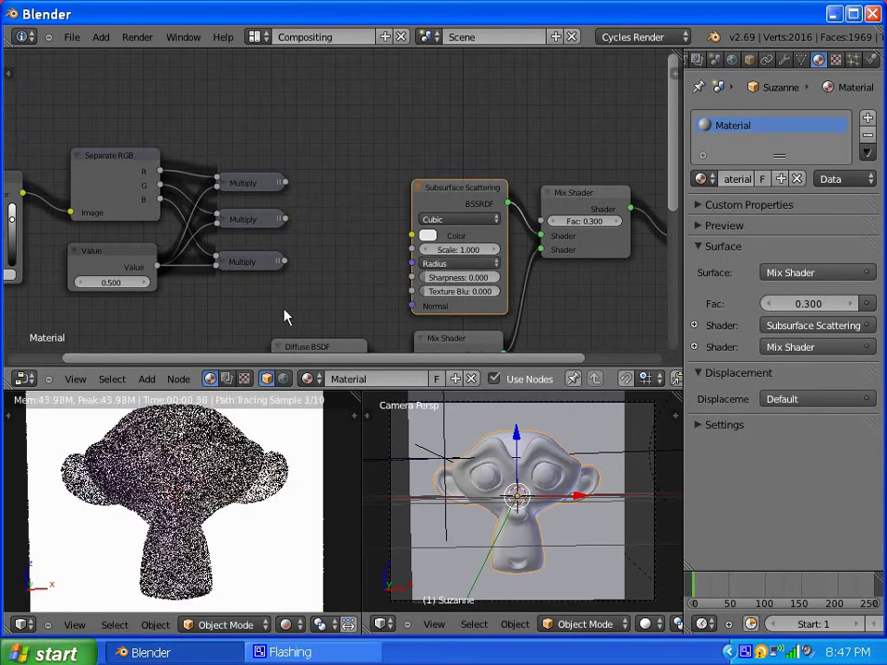
{"action": "left_click", "coordinate": [147, 379]}
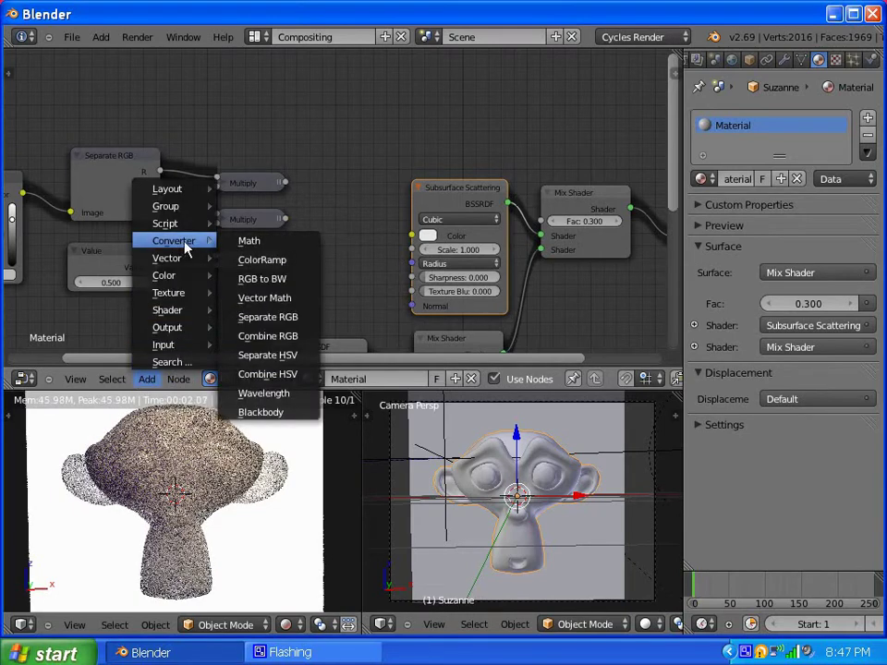
- Add a Combine RGB node, link the Multiply results into it, and feed its Image to Radius
{"action": "left_click", "coordinate": [277, 338]}
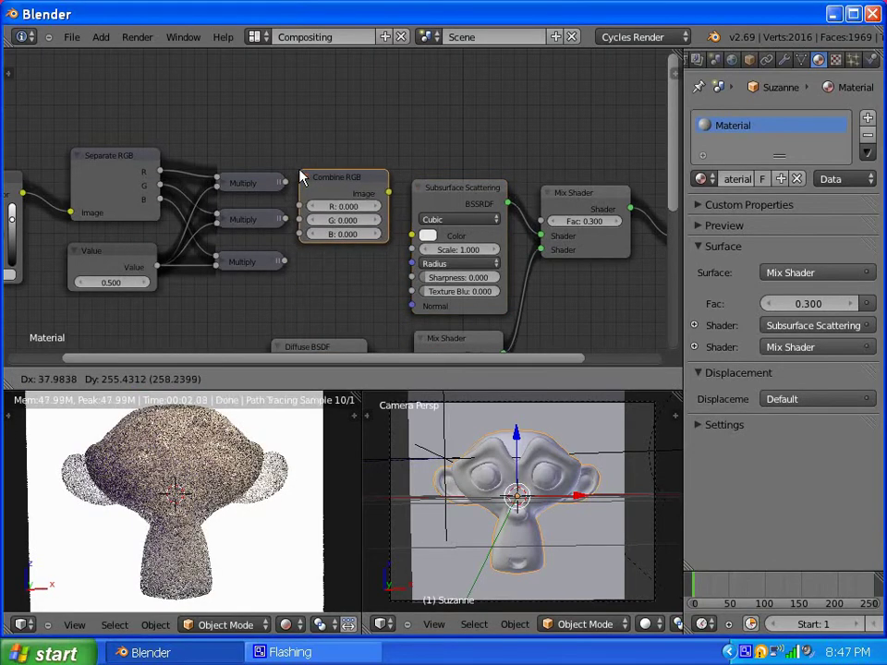
{"action": "left_click", "coordinate": [307, 175]}
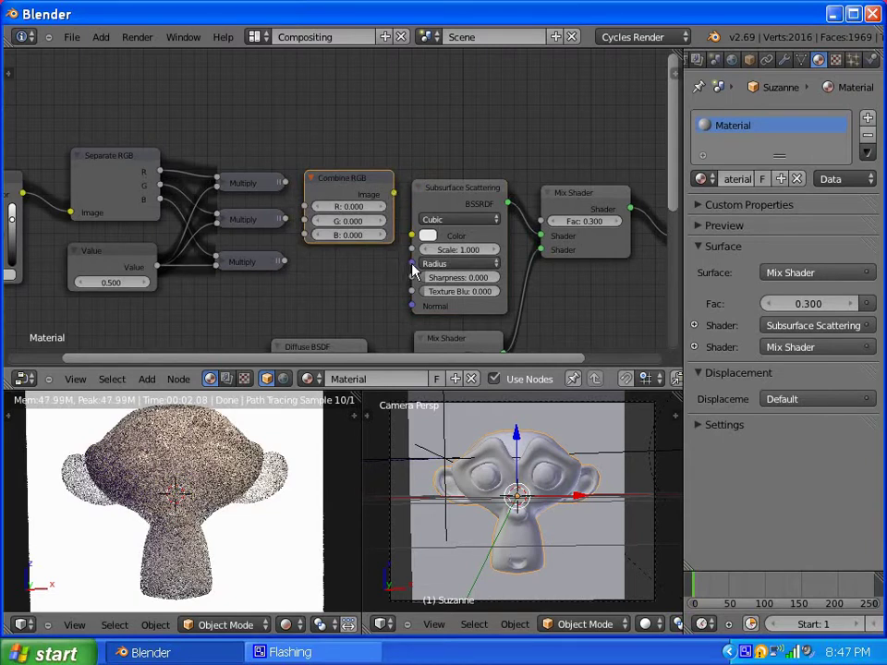
{"action": "left_click", "coordinate": [247, 231]}
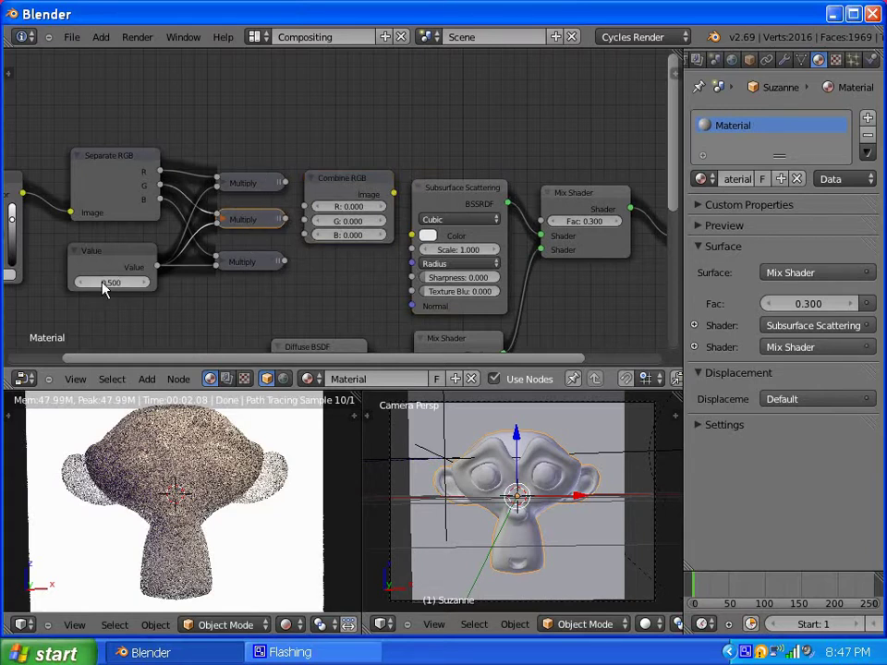
{"action": "left_click_drag", "start_coordinate": [293, 360], "coordinate": [185, 360]}
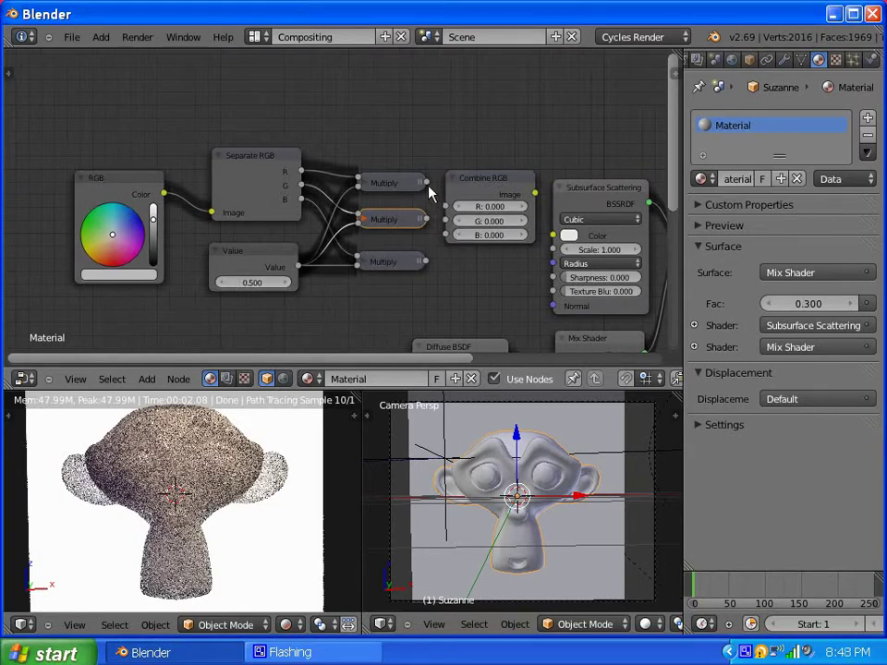
{"action": "left_click_drag", "start_coordinate": [427, 187], "coordinate": [452, 229]}
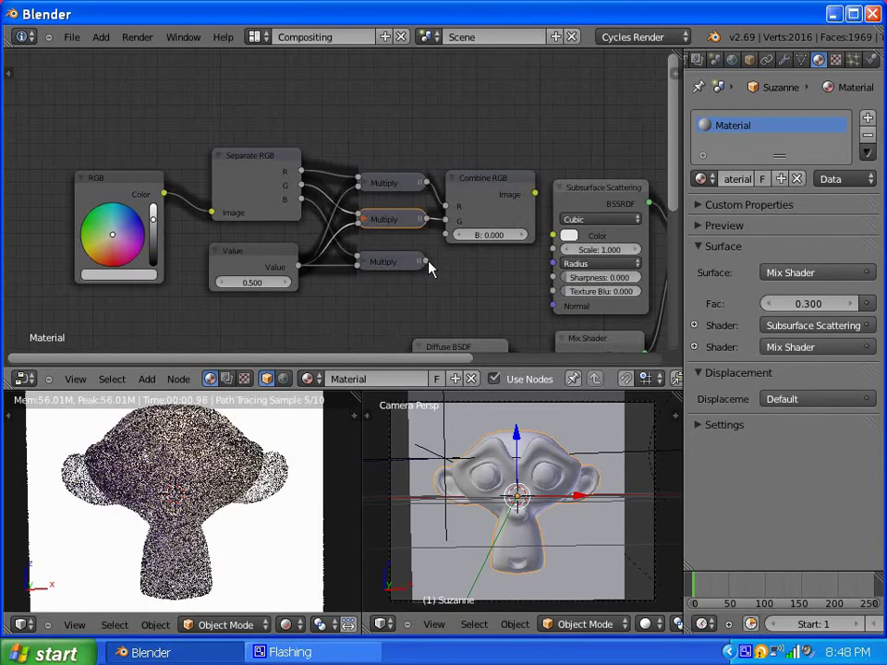
{"action": "left_click_drag", "start_coordinate": [428, 265], "coordinate": [448, 235]}
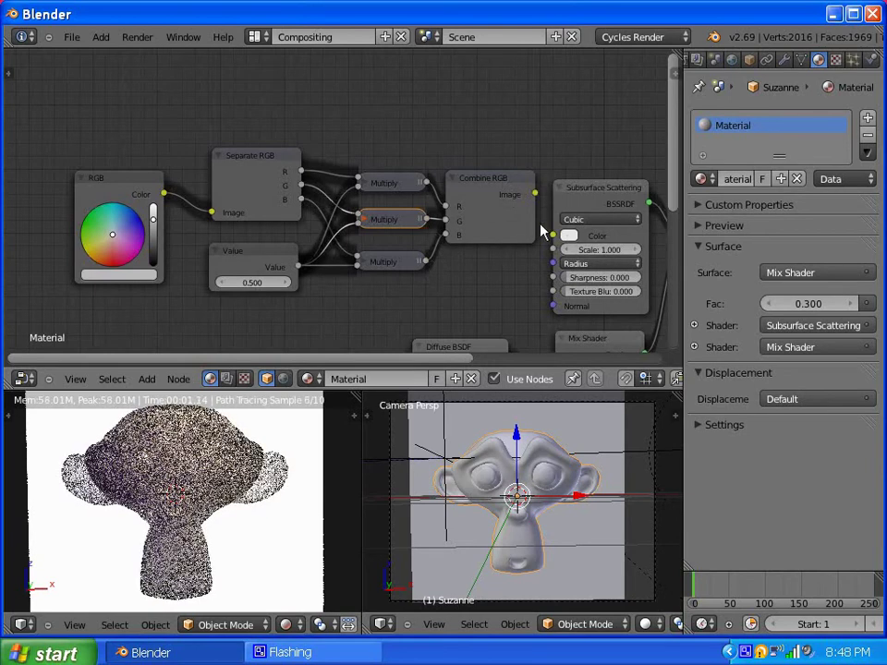
{"action": "left_click_drag", "start_coordinate": [539, 197], "coordinate": [553, 264]}
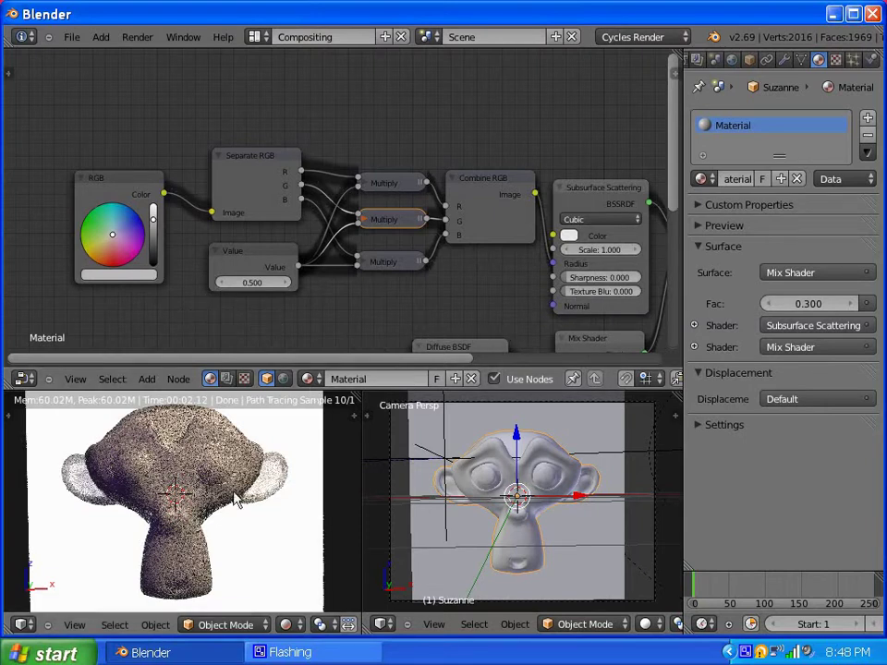
- Tint the RGB node's colour a muted light orange using the colour wheel and brightness slider
{"action": "left_click", "coordinate": [116, 259]}
{"action": "left_click", "coordinate": [115, 254]}
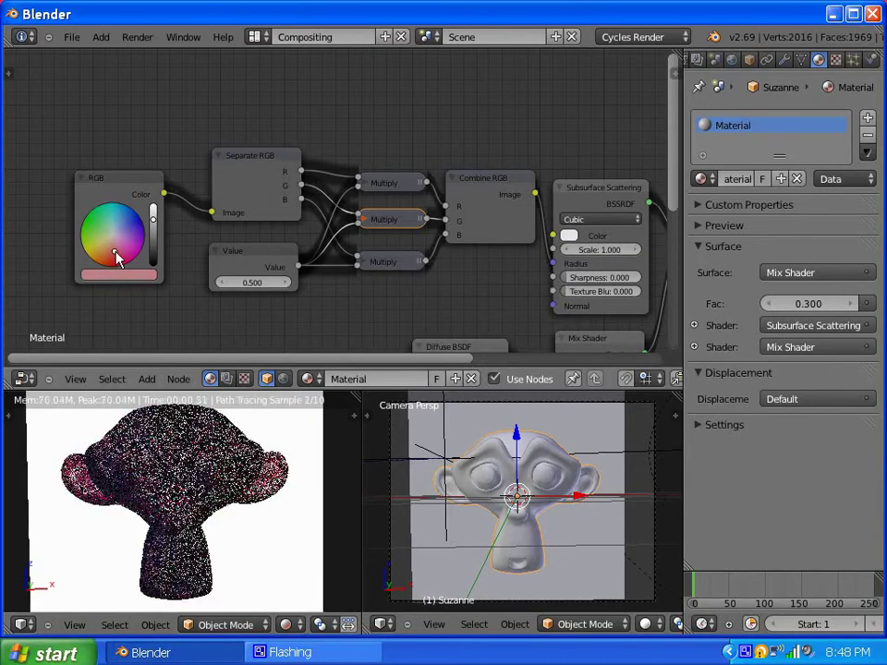
{"action": "left_click", "coordinate": [117, 247]}
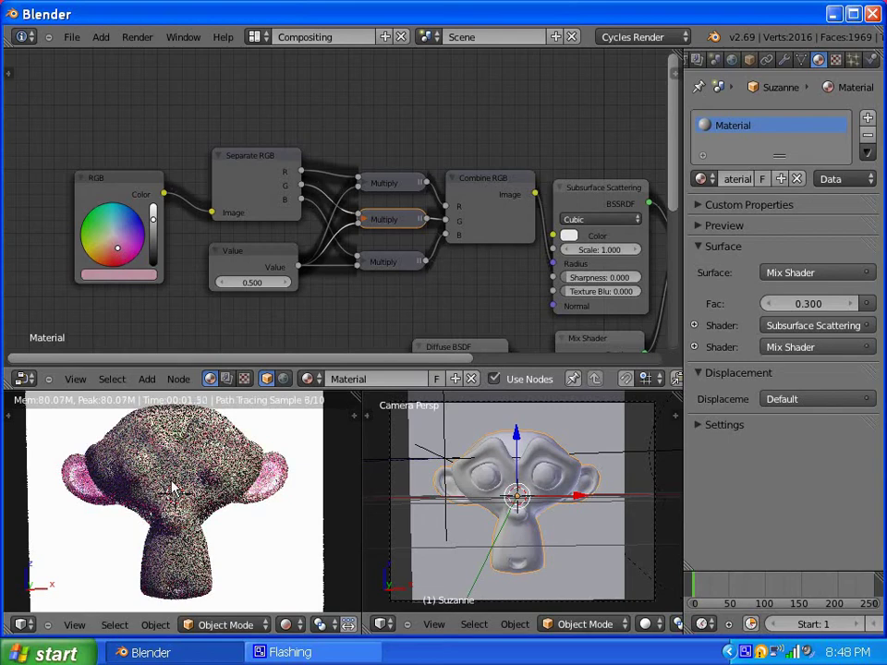
{"action": "mouse_move", "coordinate": [118, 255]}
{"action": "left_mouse_down"}
{"action": "mouse_move", "coordinate": [105, 261]}
{"action": "mouse_move", "coordinate": [108, 252]}
{"action": "left_mouse_up"}
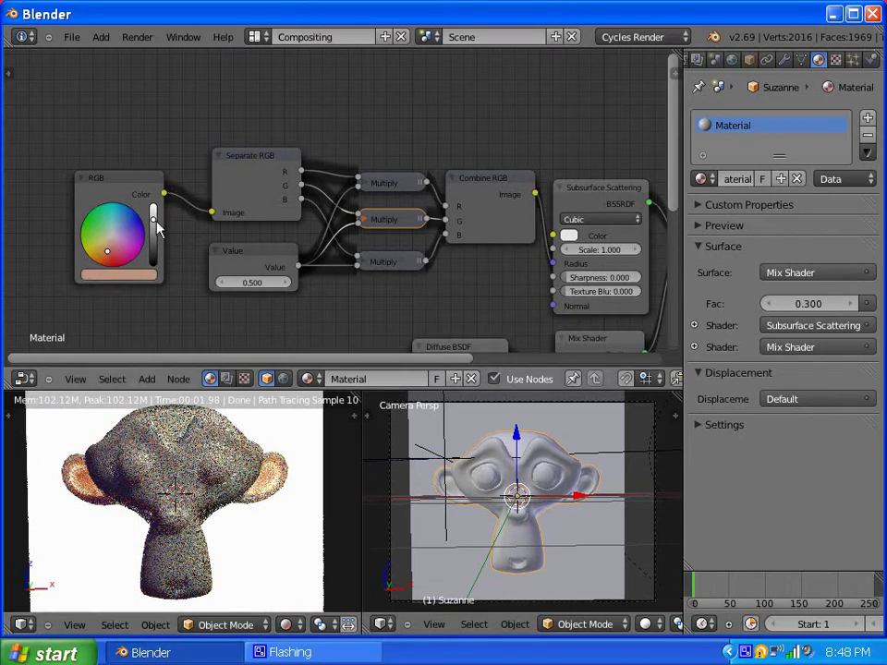
{"action": "left_click_drag", "start_coordinate": [157, 228], "coordinate": [156, 238]}
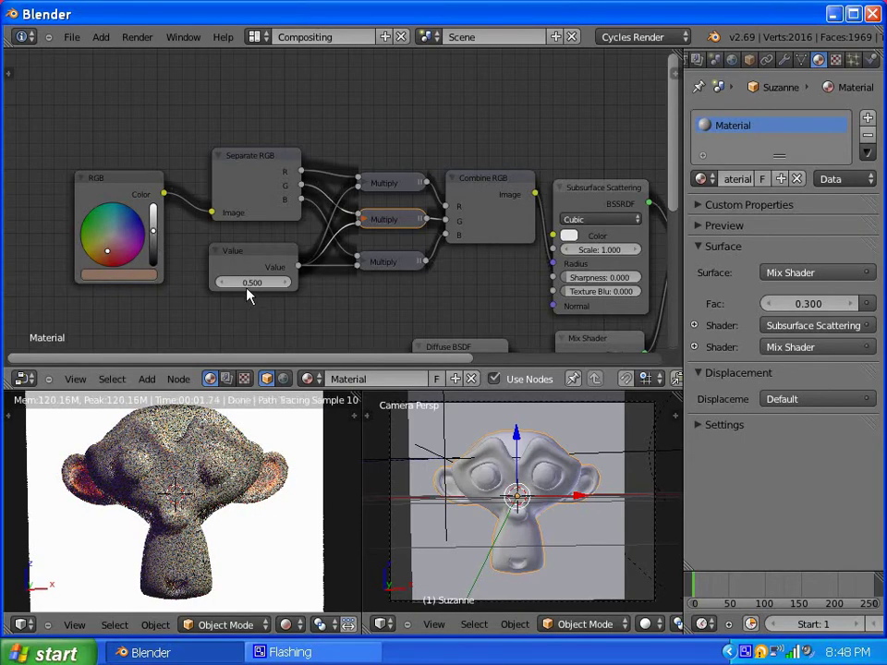
- Set the multiplier Value node to 1.100
{"action": "left_click_drag", "start_coordinate": [241, 288], "coordinate": [255, 290]}
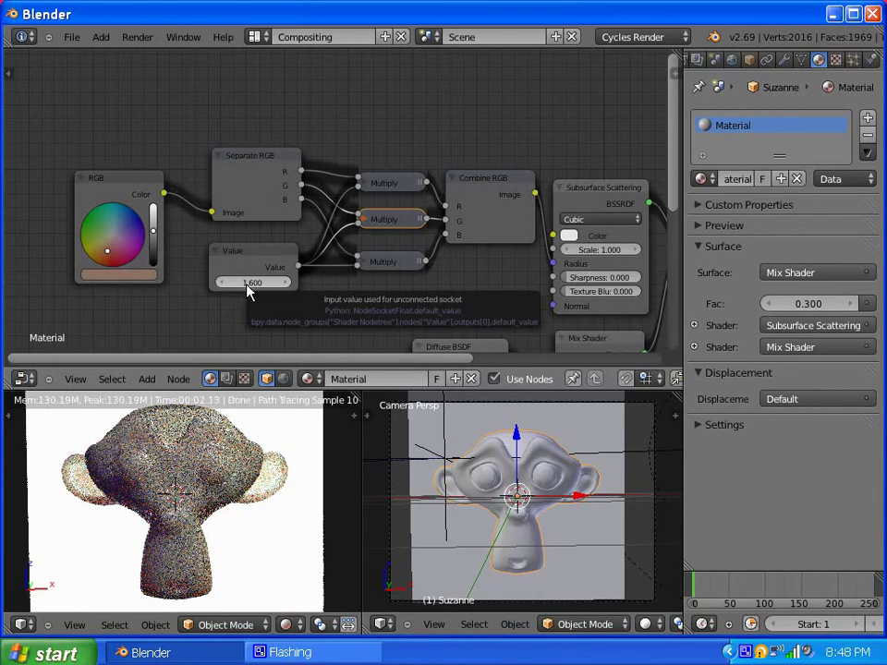
{"action": "left_click_drag", "start_coordinate": [242, 289], "coordinate": [235, 292]}
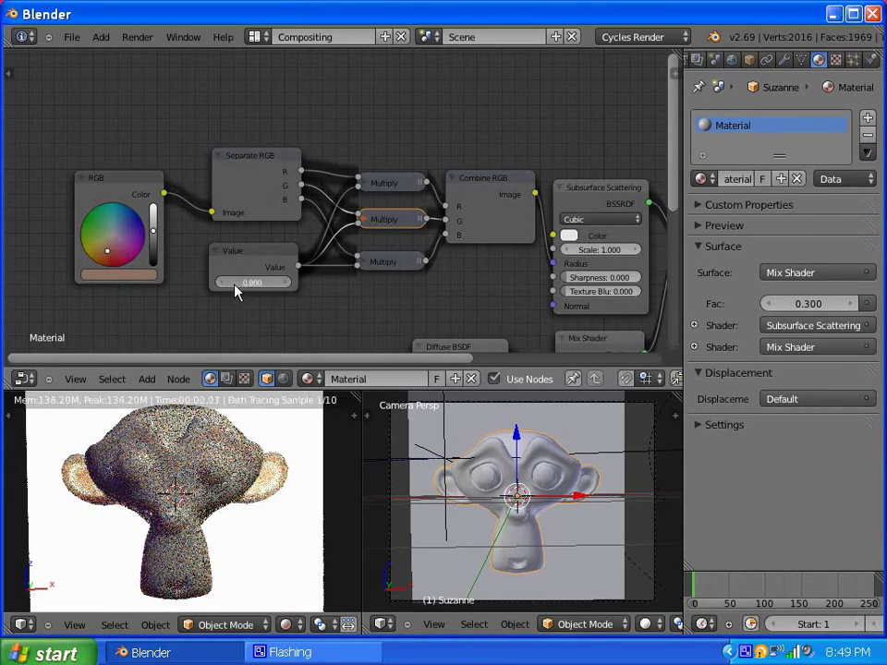
{"action": "left_click_drag", "start_coordinate": [273, 293], "coordinate": [280, 290]}
{"action": "left_click", "coordinate": [281, 289]}
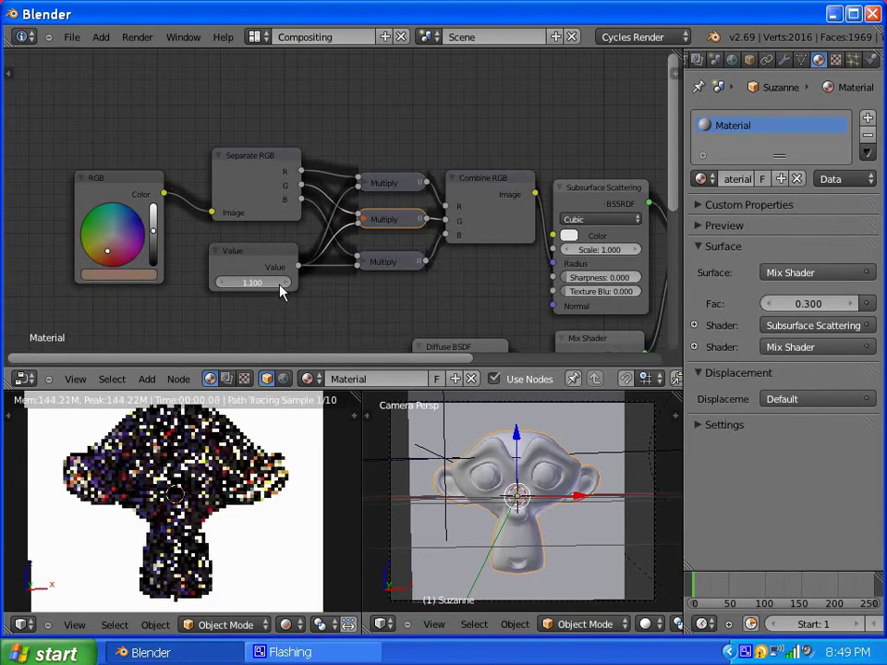
{"action": "left_click", "coordinate": [276, 289]}
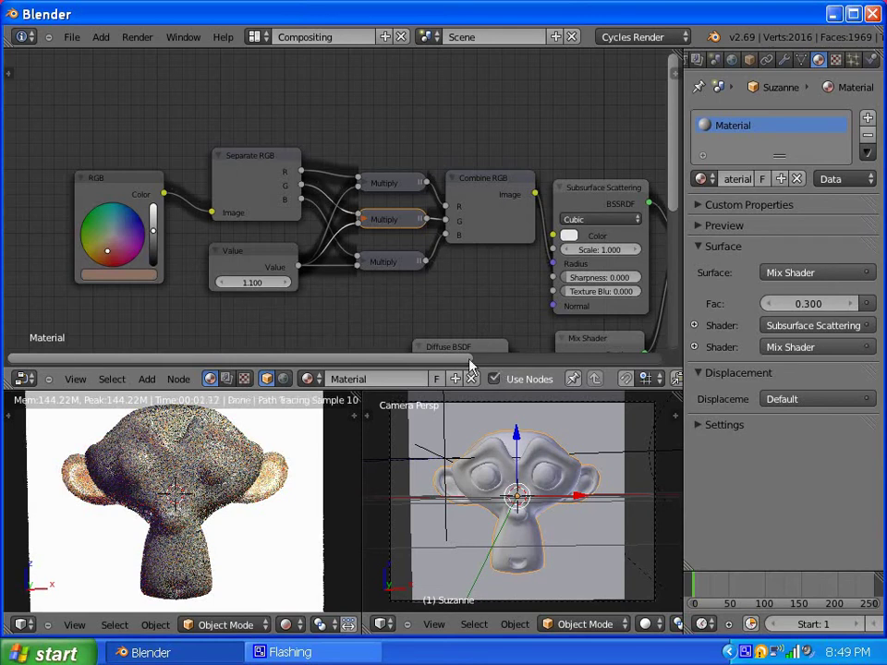
{"action": "scroll", "coordinate": [379, 277], "scroll_direction": "right", "scroll_amount": 5, "text": "ctrl"}
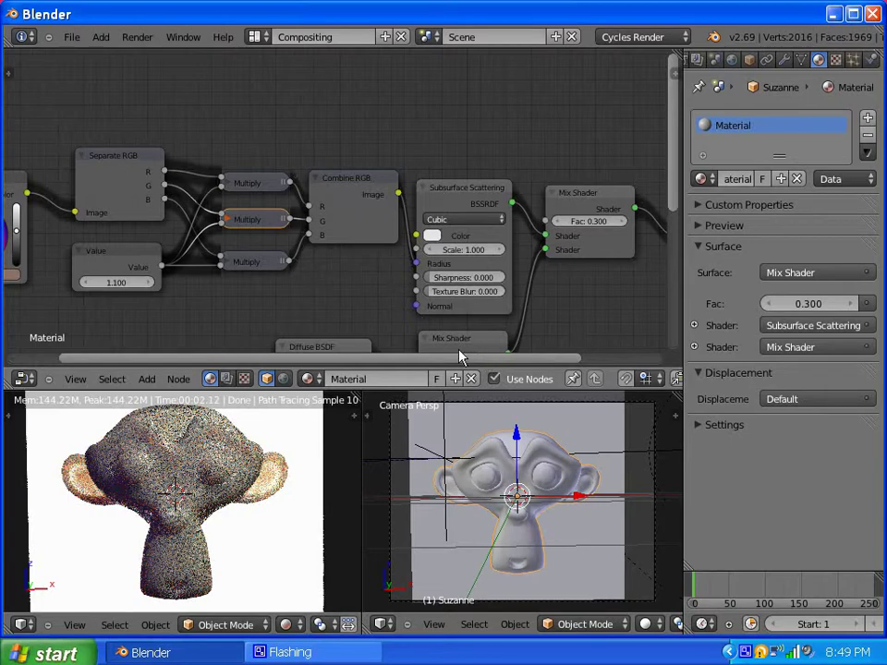
{"action": "left_click_drag", "start_coordinate": [456, 360], "coordinate": [412, 358]}
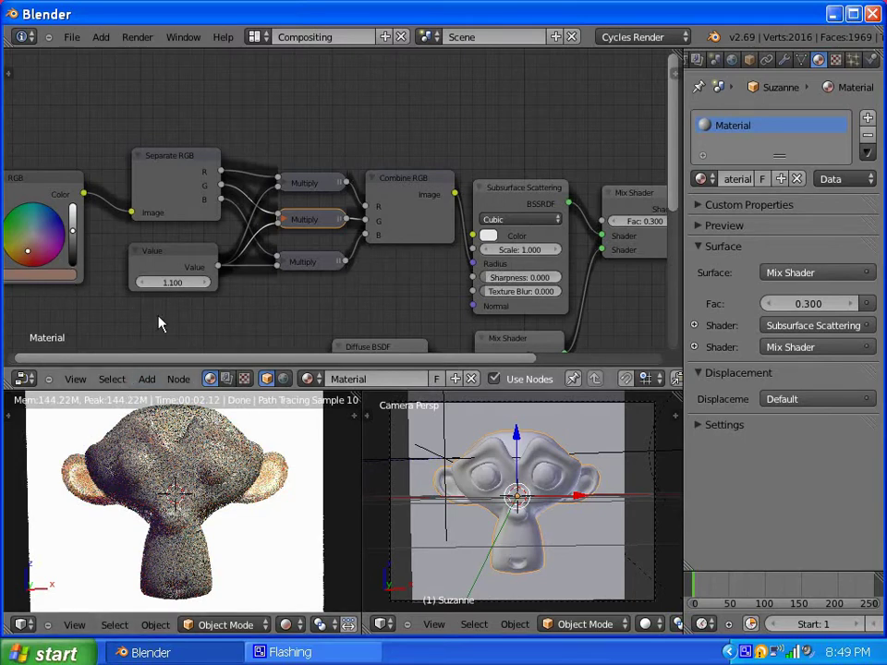
{"action": "left_click_drag", "start_coordinate": [181, 364], "coordinate": [119, 366]}
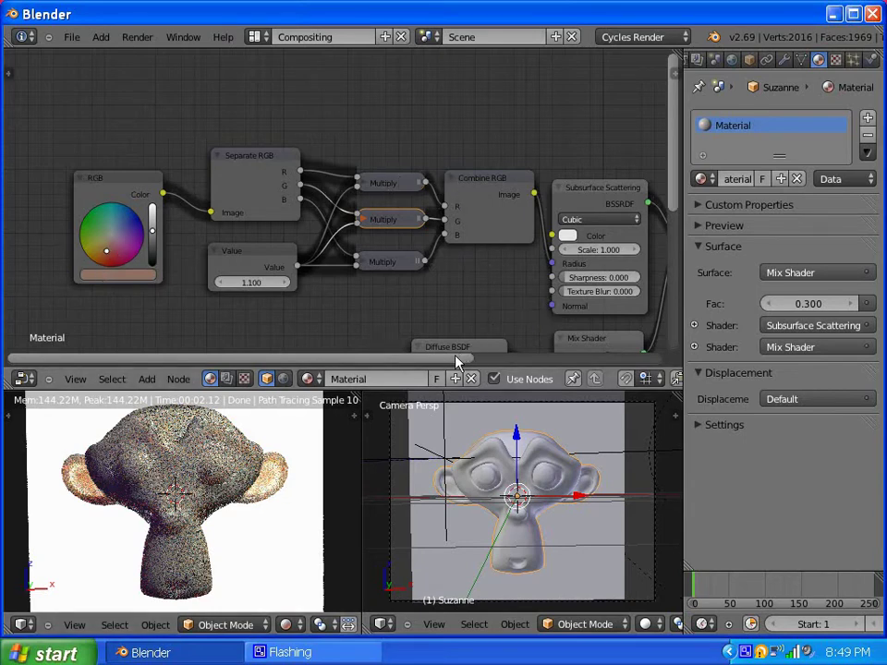
{"action": "left_click_drag", "start_coordinate": [454, 358], "coordinate": [525, 367]}
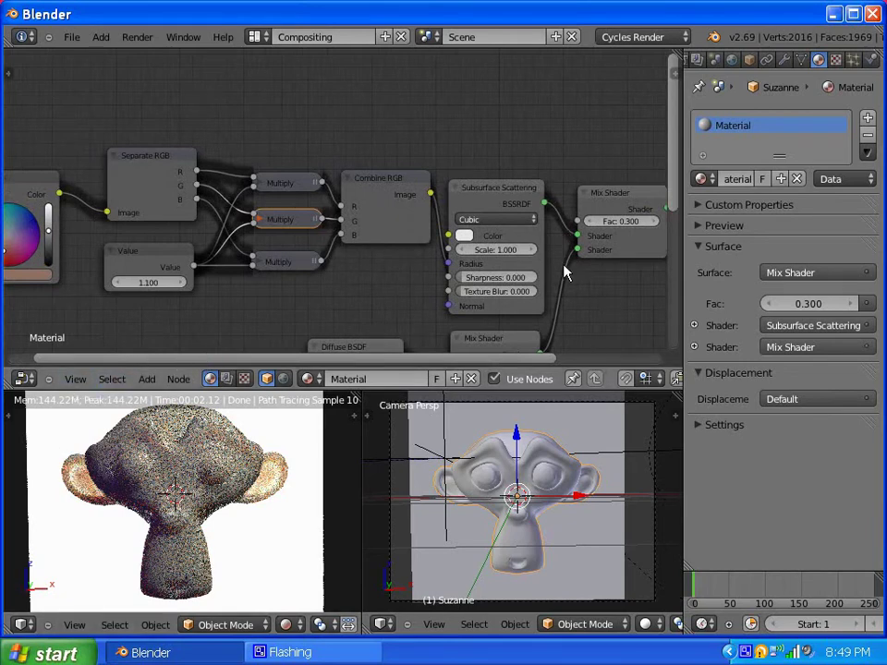
- Give the Subsurface Scattering colour a warm cream tint
{"action": "left_click", "coordinate": [464, 238]}
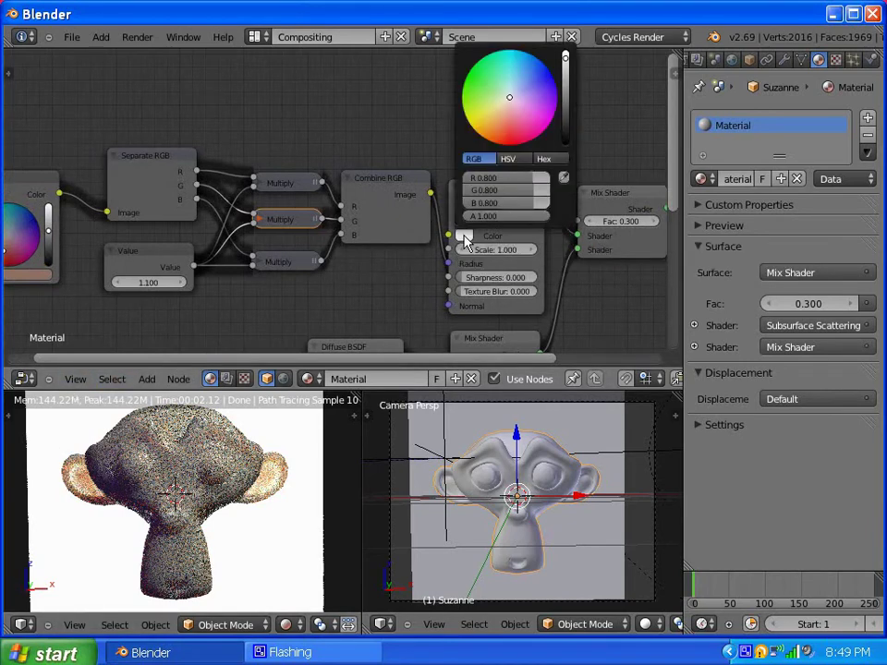
{"action": "left_click", "coordinate": [500, 112]}
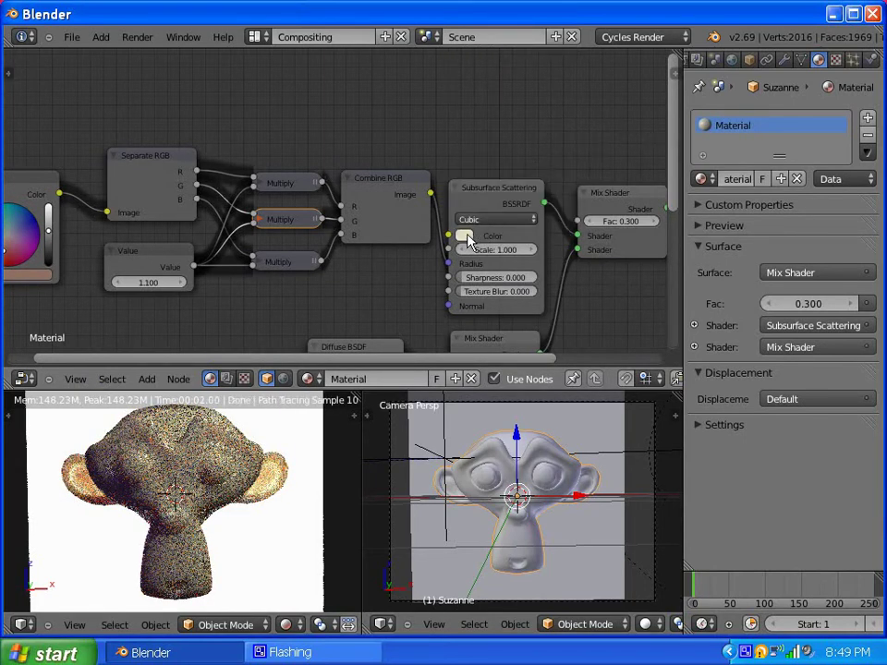
{"action": "left_click_drag", "start_coordinate": [673, 190], "coordinate": [674, 298]}
- Set the Diffuse BSDF colour to a warm peach (R 0.800, G 0.684, B 0.530)
{"action": "left_click", "coordinate": [322, 204]}
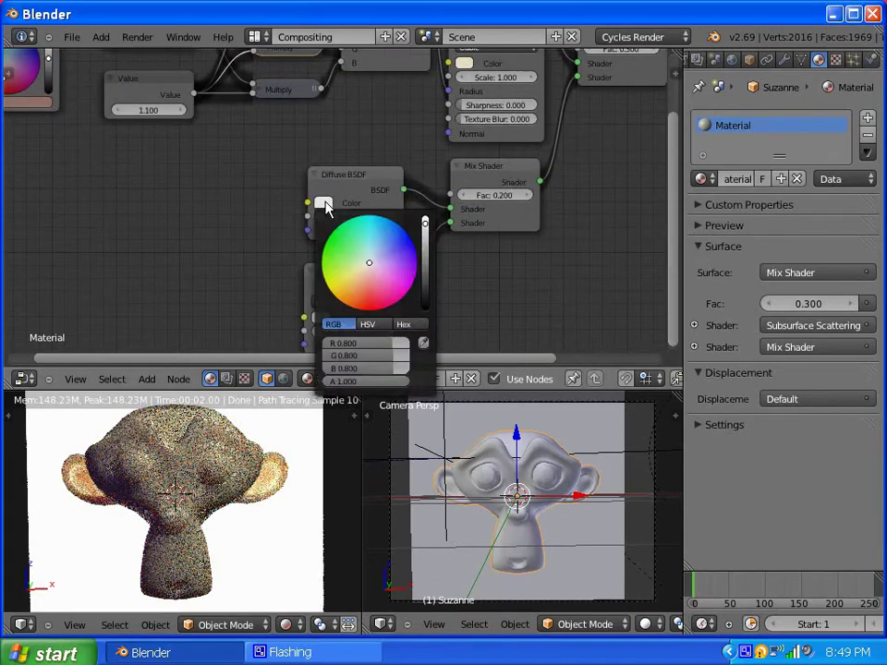
{"action": "left_click", "coordinate": [360, 279]}
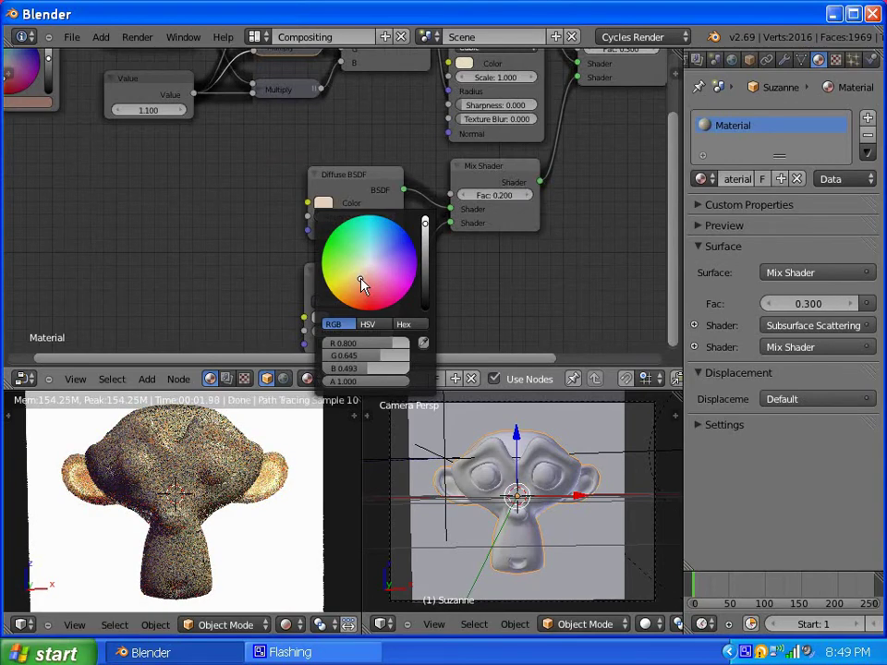
{"action": "left_click", "coordinate": [362, 283]}
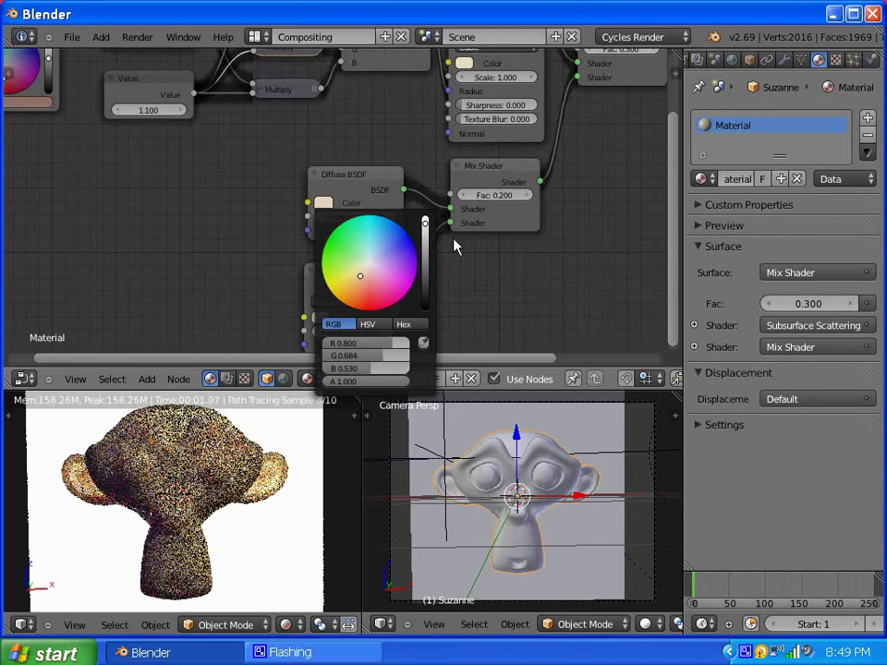
{"action": "left_click_drag", "start_coordinate": [672, 273], "coordinate": [648, 175]}
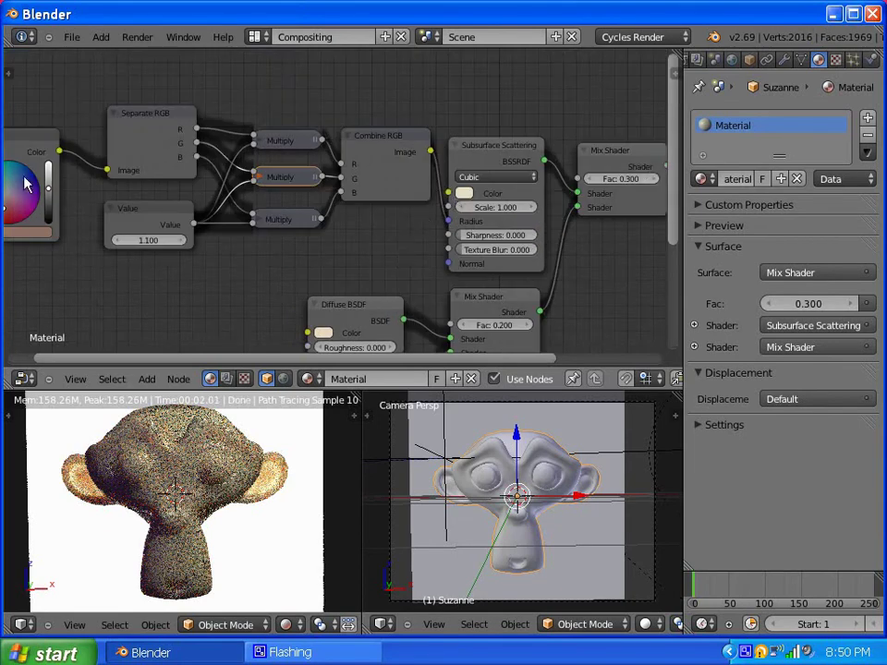
- Connect Combine RGB's Image output to the Subsurface Scattering Radius input
{"action": "left_click_drag", "start_coordinate": [431, 150], "coordinate": [449, 193]}
{"action": "left_click_drag", "start_coordinate": [676, 219], "coordinate": [697, 320]}
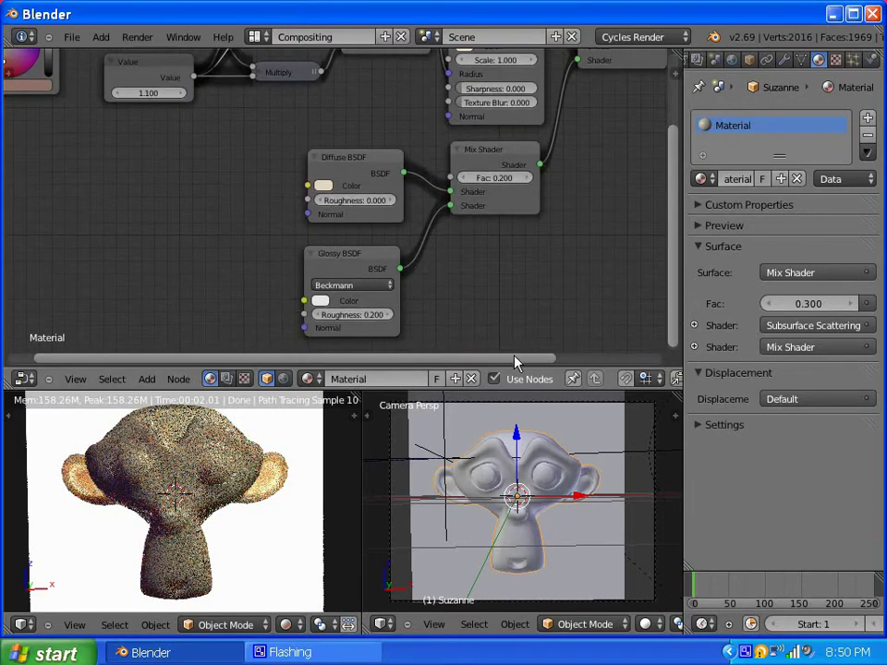
{"action": "left_click_drag", "start_coordinate": [515, 362], "coordinate": [451, 332]}
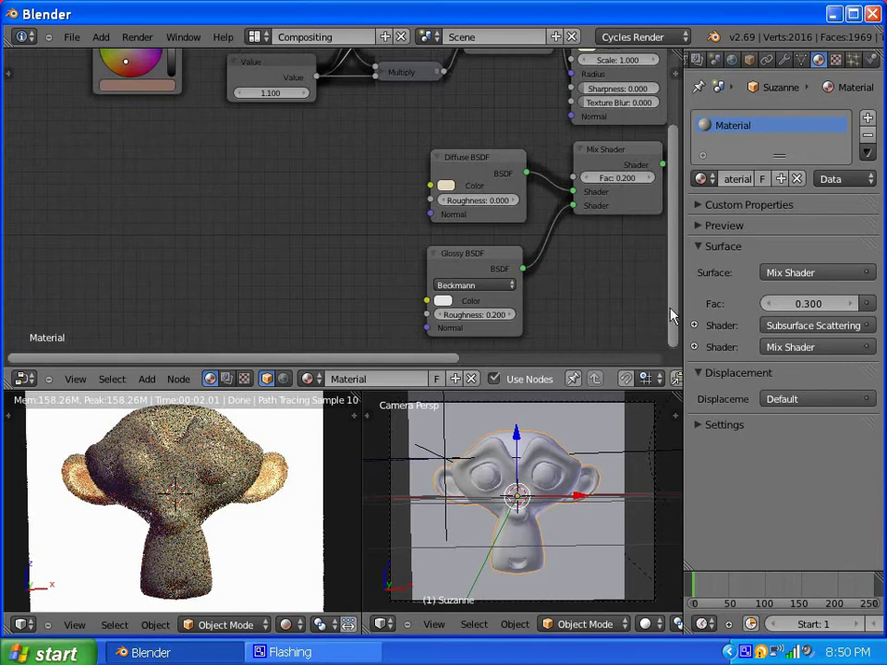
{"action": "left_click_drag", "start_coordinate": [678, 311], "coordinate": [509, 182]}
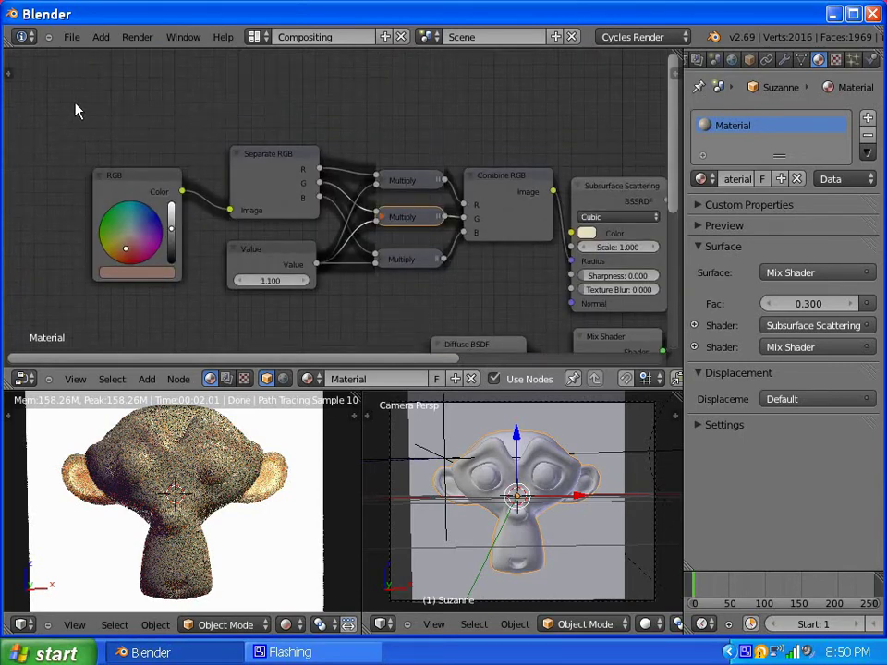
- Box-select and rearrange the colour-splitting and multiply nodes, and open the screen layout list
{"action": "left_click_drag", "start_coordinate": [76, 103], "coordinate": [557, 312]}
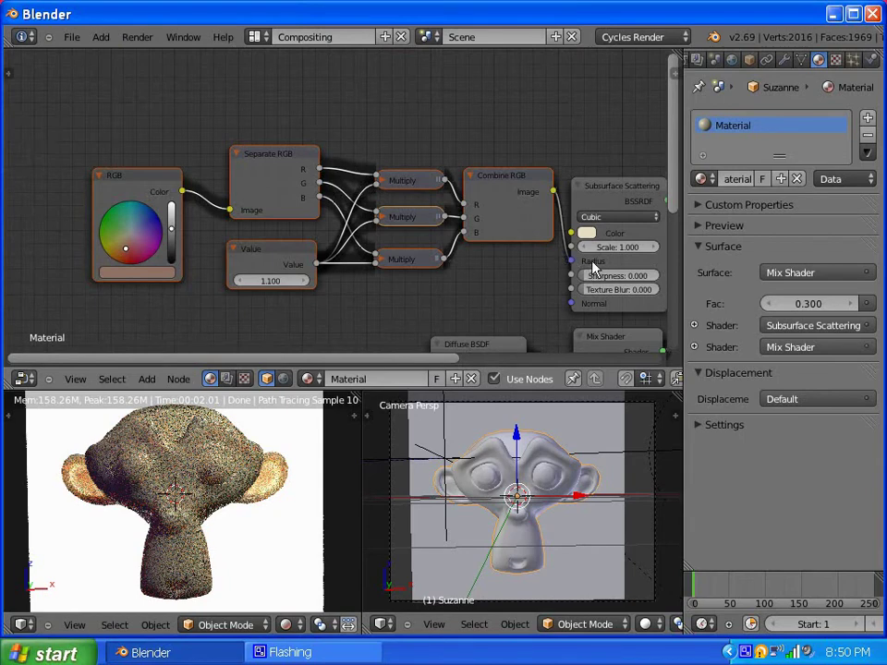
{"action": "left_click_drag", "start_coordinate": [388, 360], "coordinate": [483, 362]}
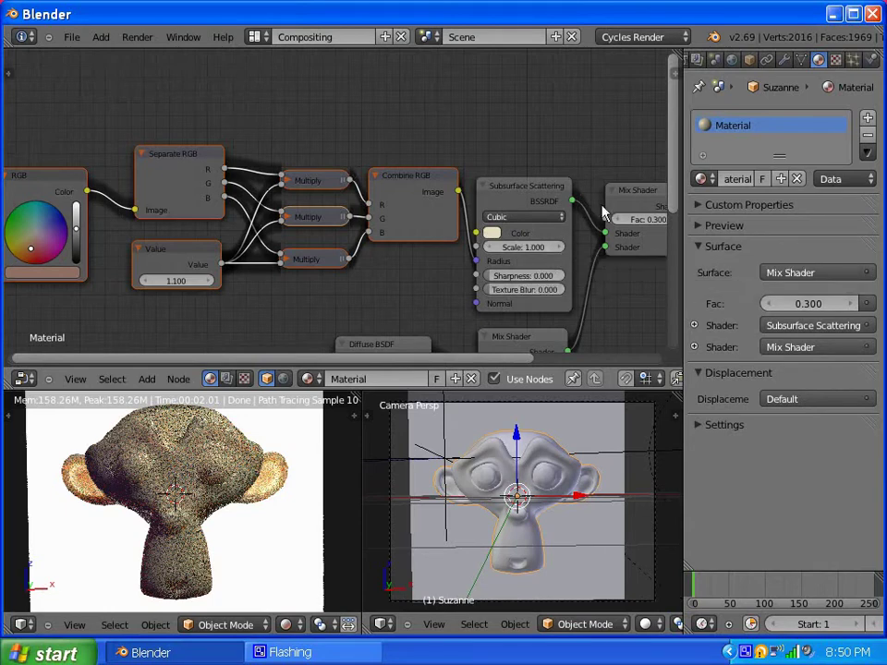
{"action": "left_click_drag", "start_coordinate": [677, 174], "coordinate": [675, 203]}
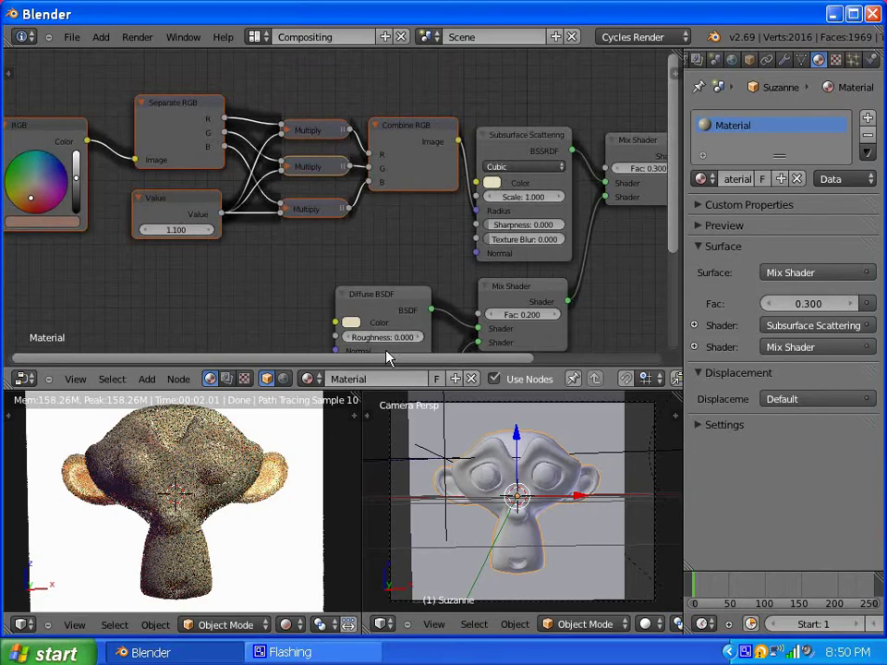
{"action": "left_click_drag", "start_coordinate": [372, 362], "coordinate": [471, 366]}
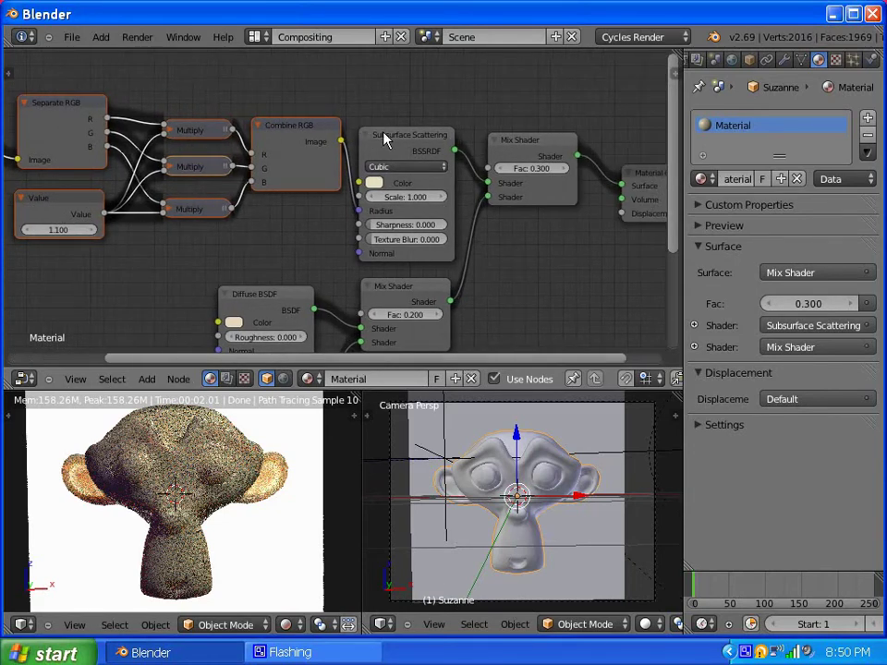
{"action": "left_click_drag", "start_coordinate": [669, 224], "coordinate": [669, 270]}
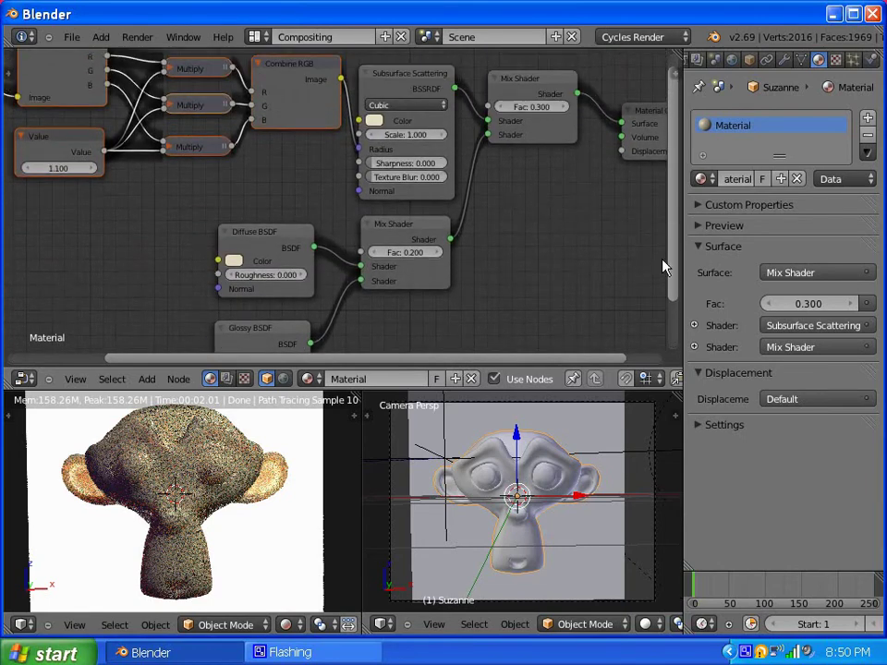
{"action": "left_click_drag", "start_coordinate": [534, 361], "coordinate": [591, 367]}
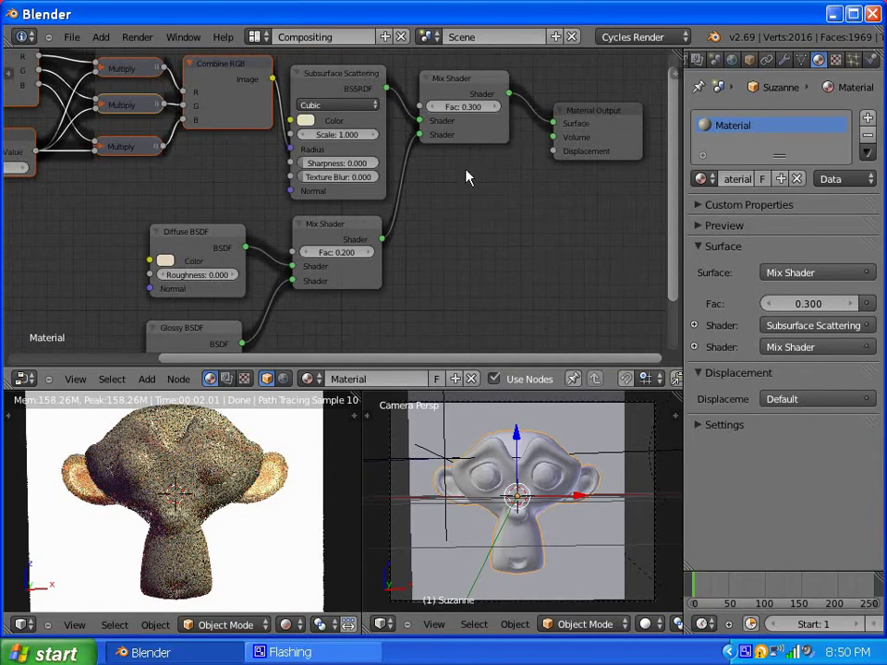
{"action": "left_click", "coordinate": [257, 37]}
- Switch to the Default screen layout and collapse the Performance section in Render properties
{"action": "left_click", "coordinate": [277, 114]}
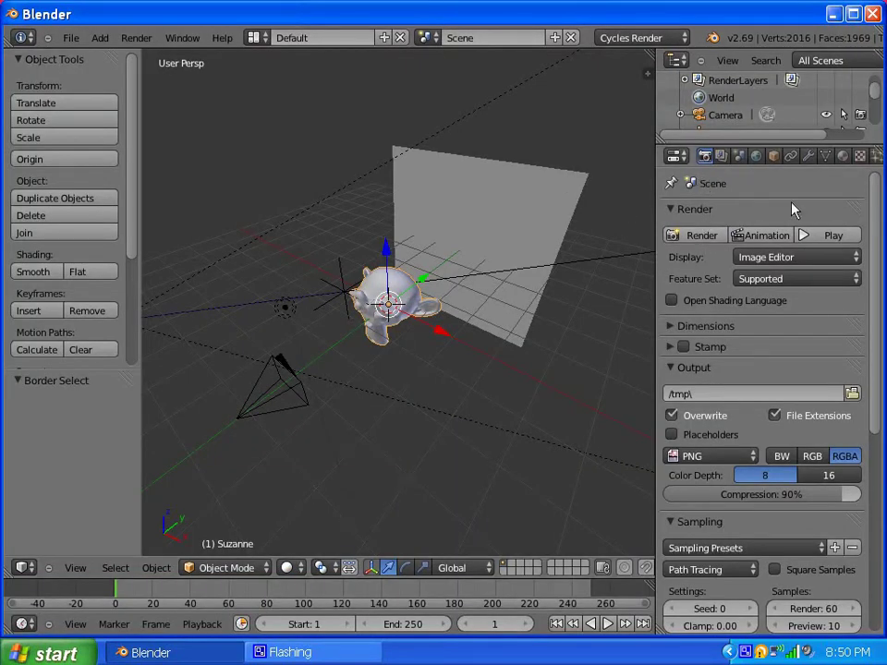
{"action": "left_click_drag", "start_coordinate": [873, 247], "coordinate": [851, 390]}
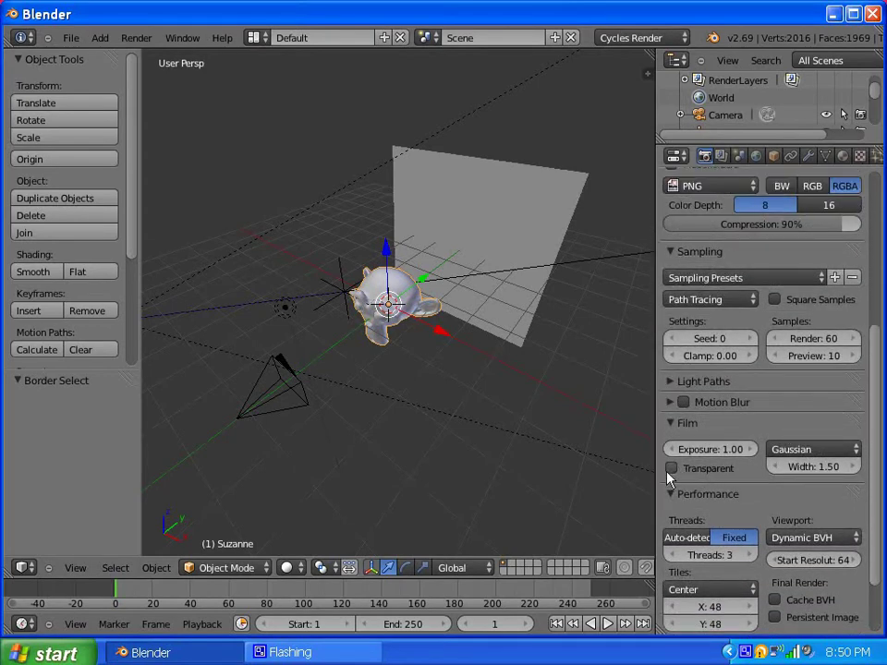
{"action": "left_click", "coordinate": [669, 493]}
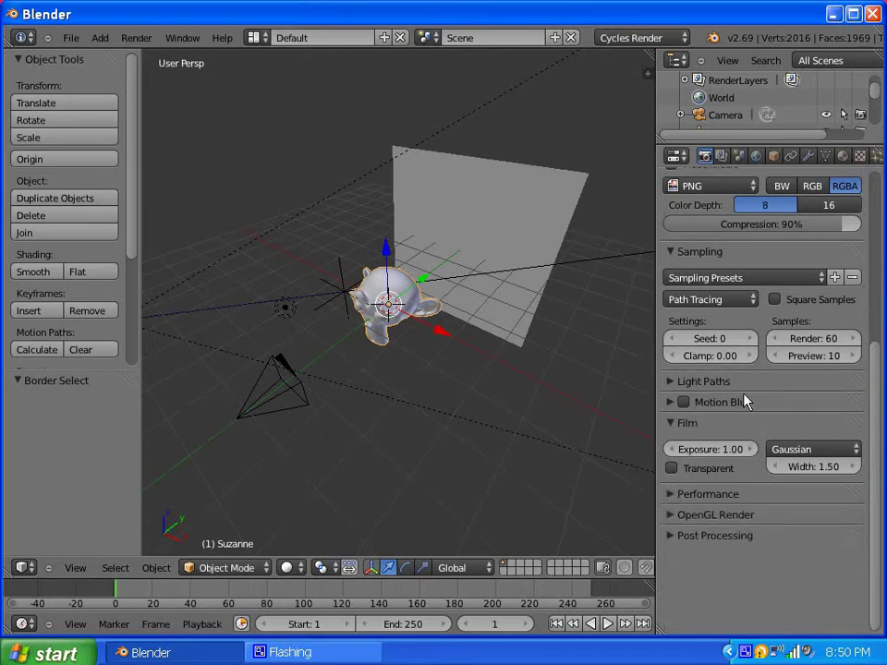
{"action": "left_click_drag", "start_coordinate": [878, 409], "coordinate": [884, 316]}
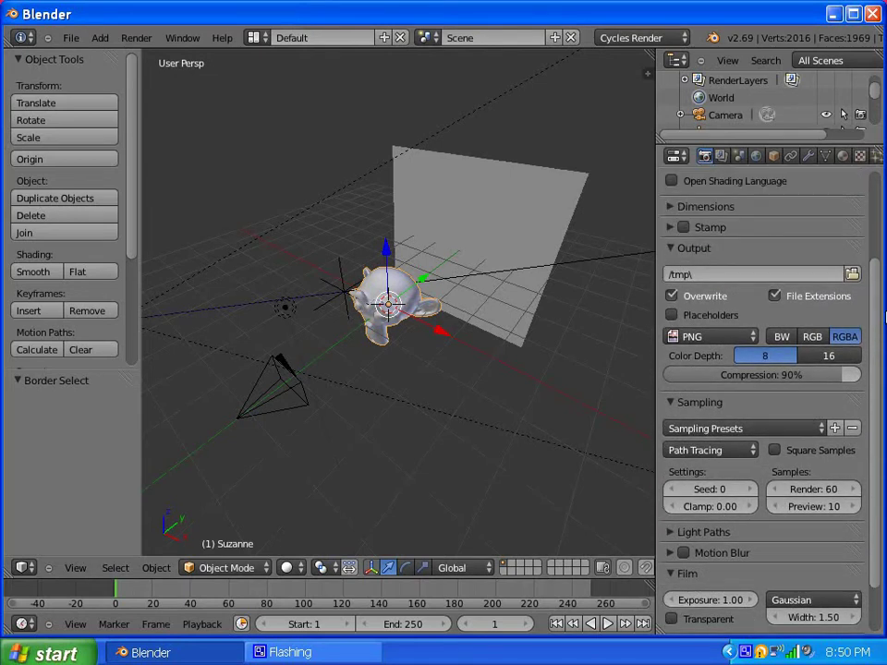
- Set the Cycles final render samples to 160
{"action": "left_click", "coordinate": [834, 492]}
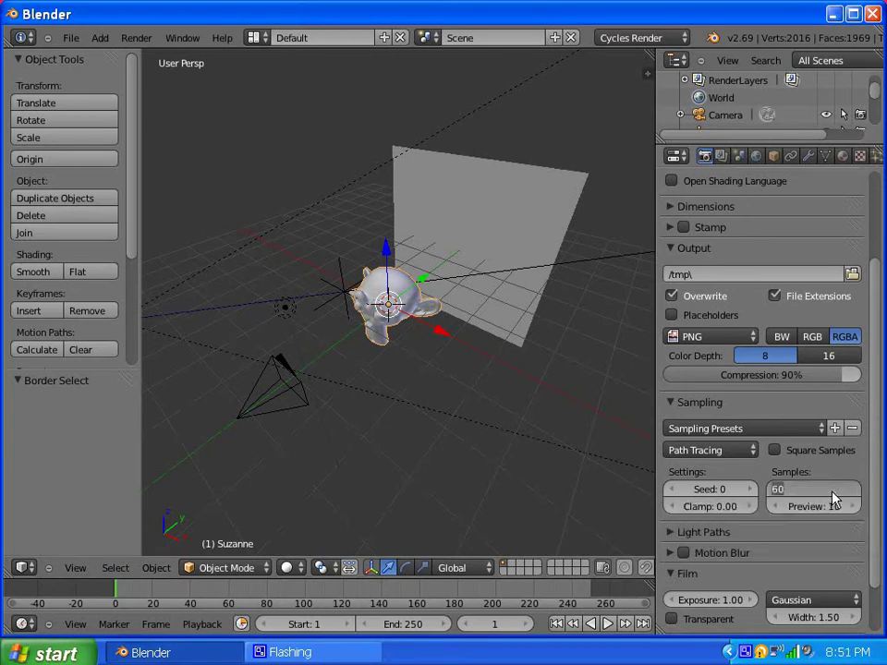
{"action": "type", "text": "16"}
{"action": "key", "text": "Return"}
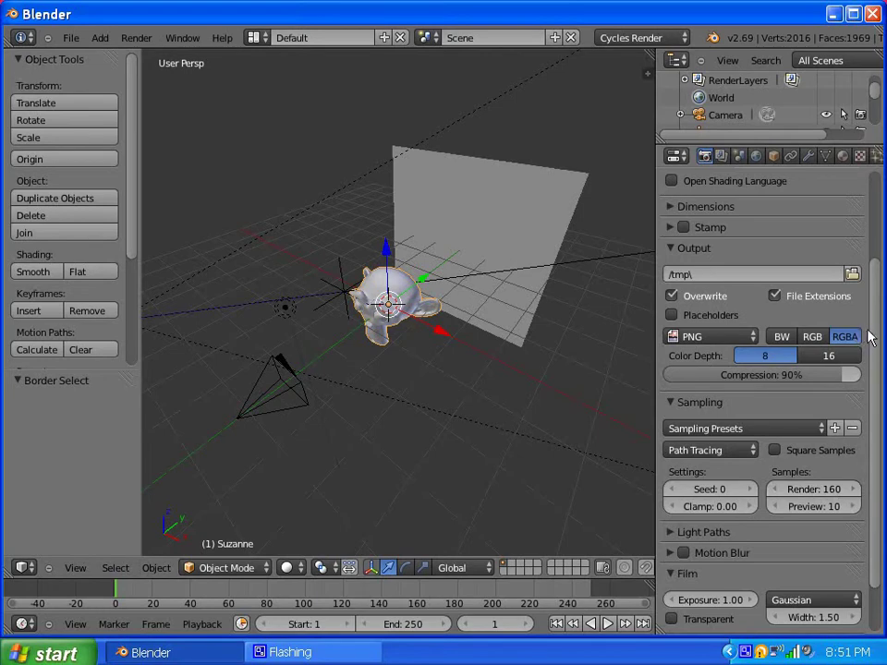
{"action": "scroll", "coordinate": [868, 277], "scroll_direction": "up", "scroll_amount": 3}
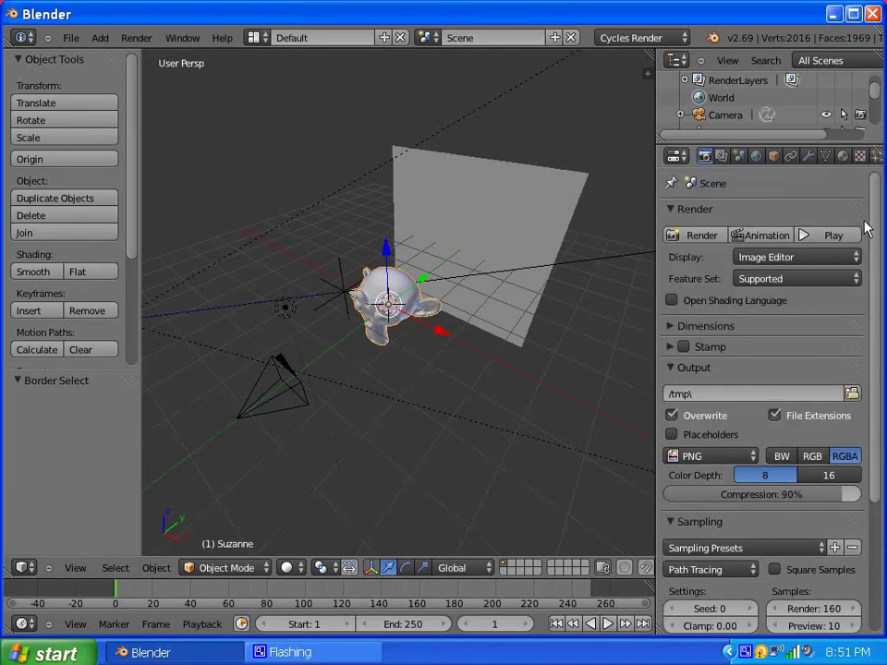
- Start the Cycles render of Suzanne with the 160-sample settings
{"action": "left_click", "coordinate": [685, 237]}
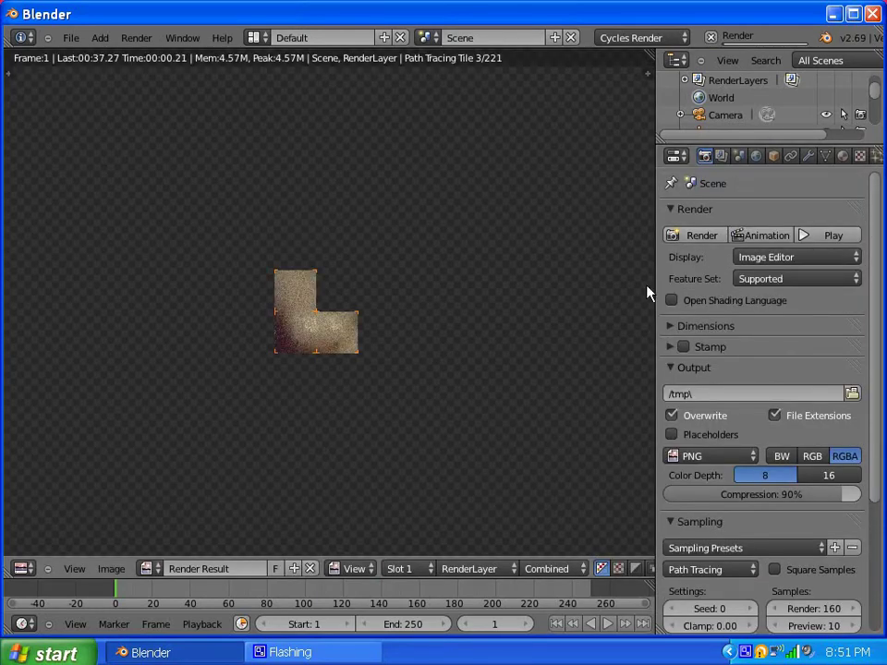